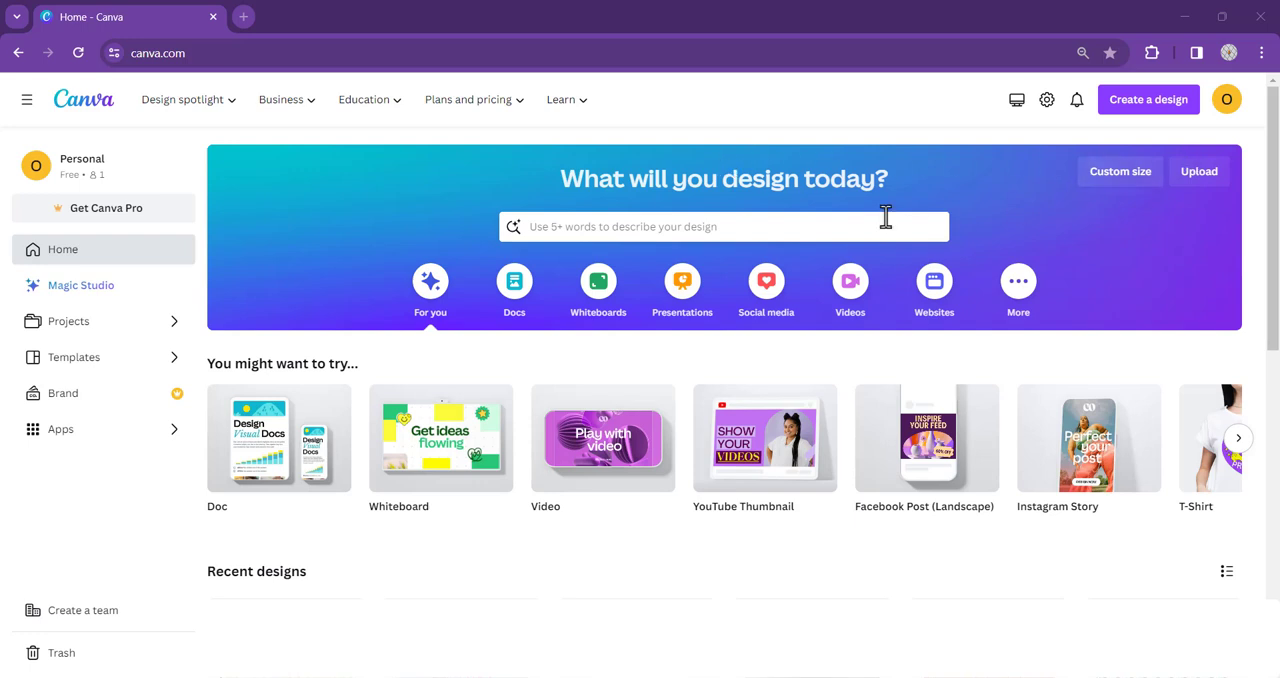
# - Create a new blank T-Shirt design at 14 × 18 in, finding the format by searching for "t_shirt design"
pyautogui.click(1150, 110)
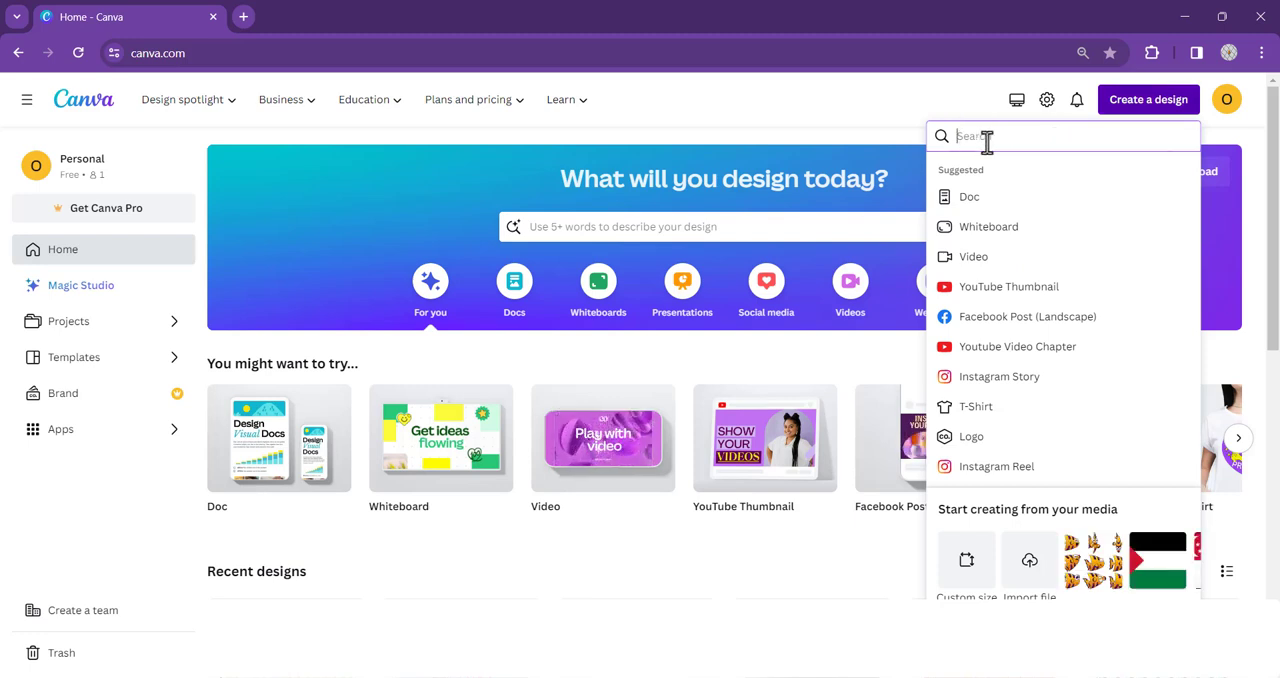
pyautogui.write('t')
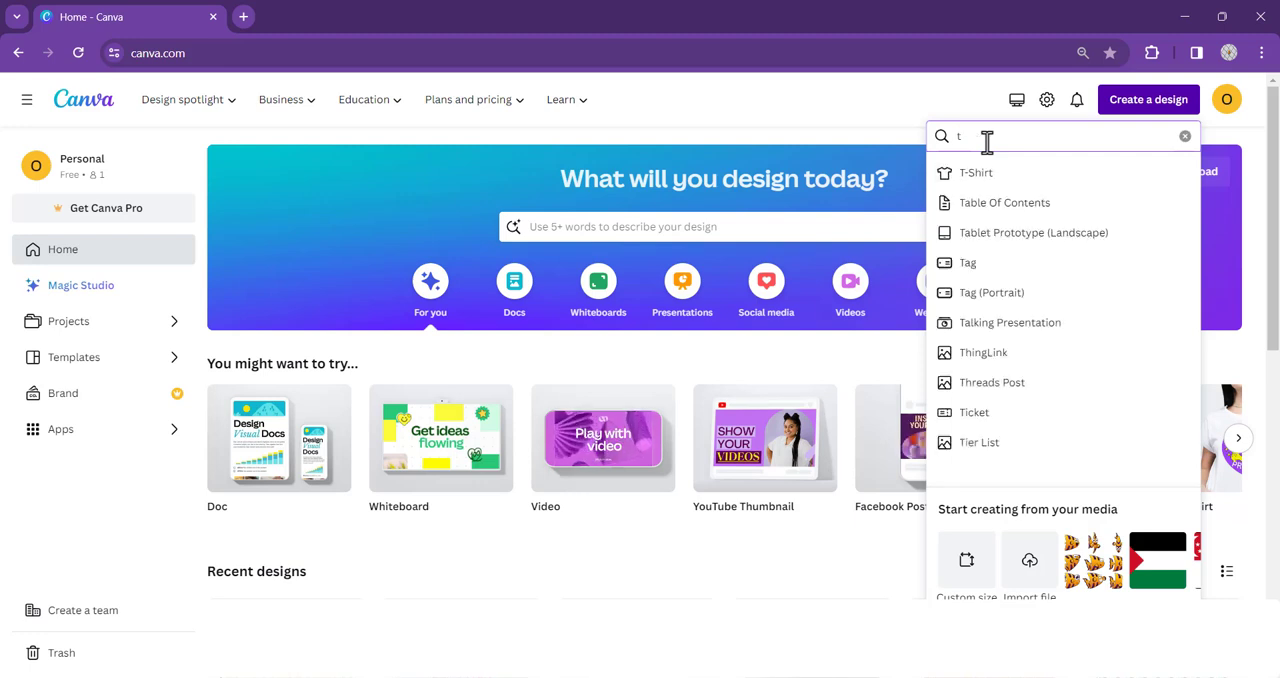
pyautogui.write('_shirt design')
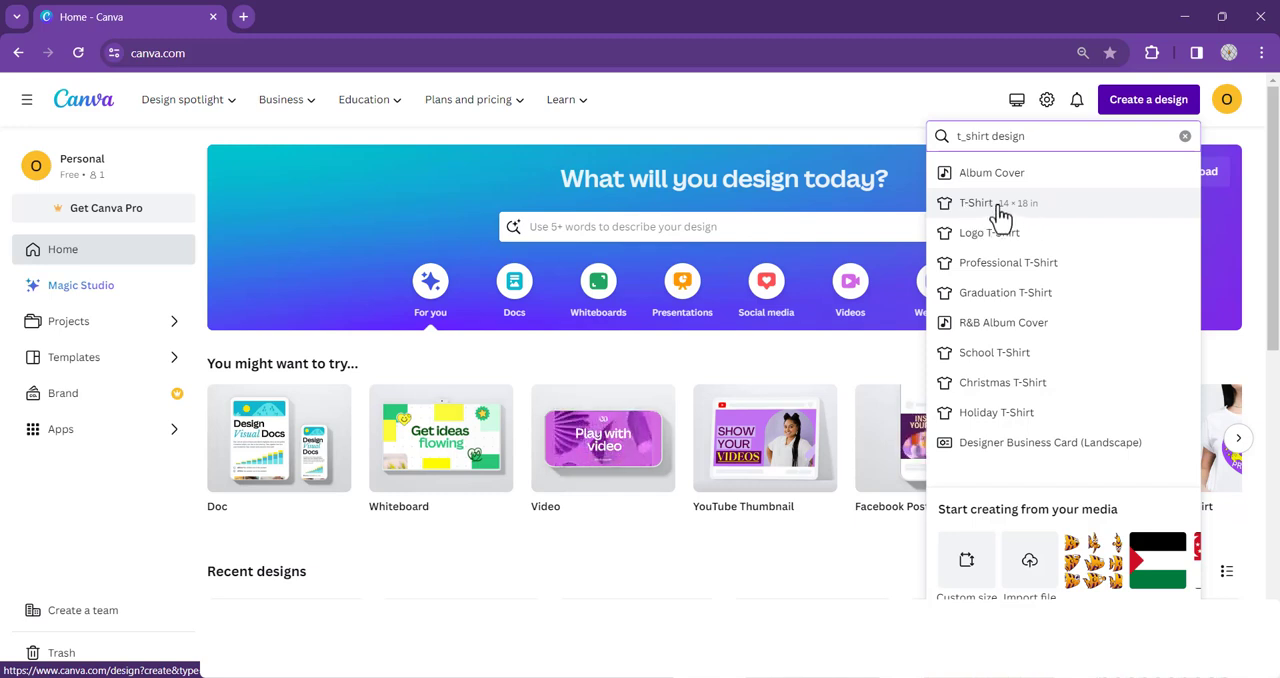
pyautogui.click(1022, 212)
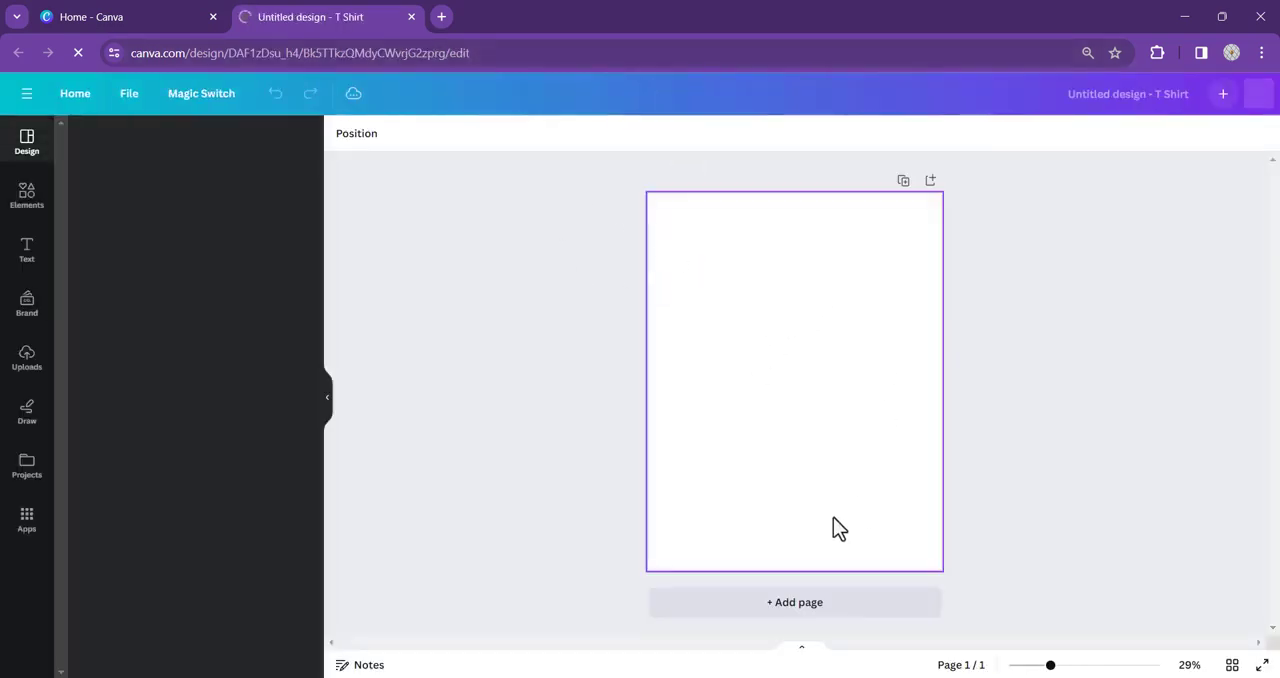
# - Return to the Canva home page and search the templates for "christmas t shirt"
pyautogui.click(127, 10)
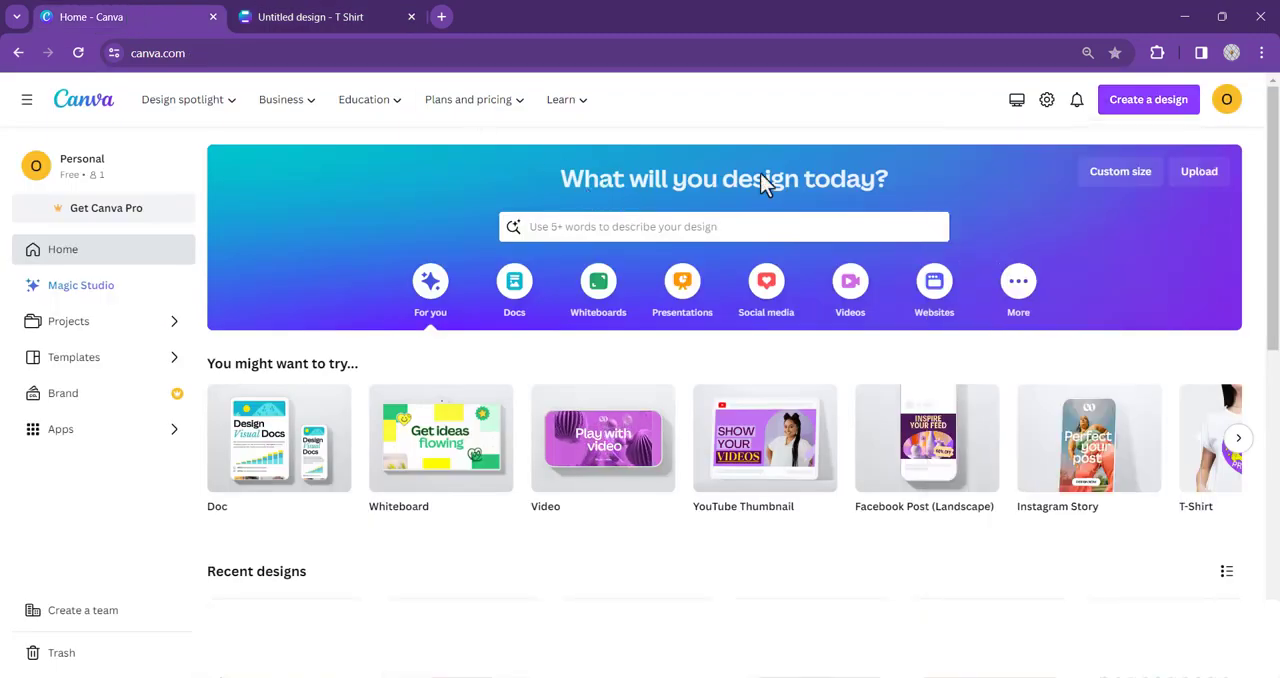
pyautogui.click(607, 227)
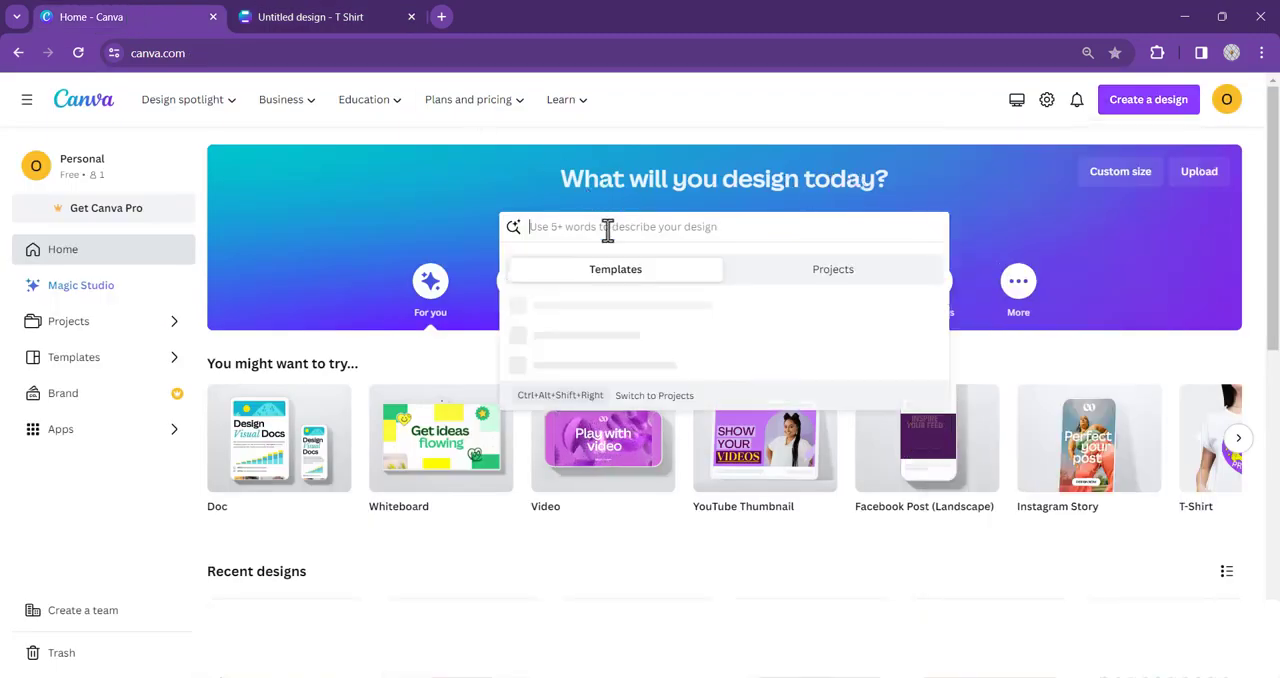
pyautogui.write('chris')
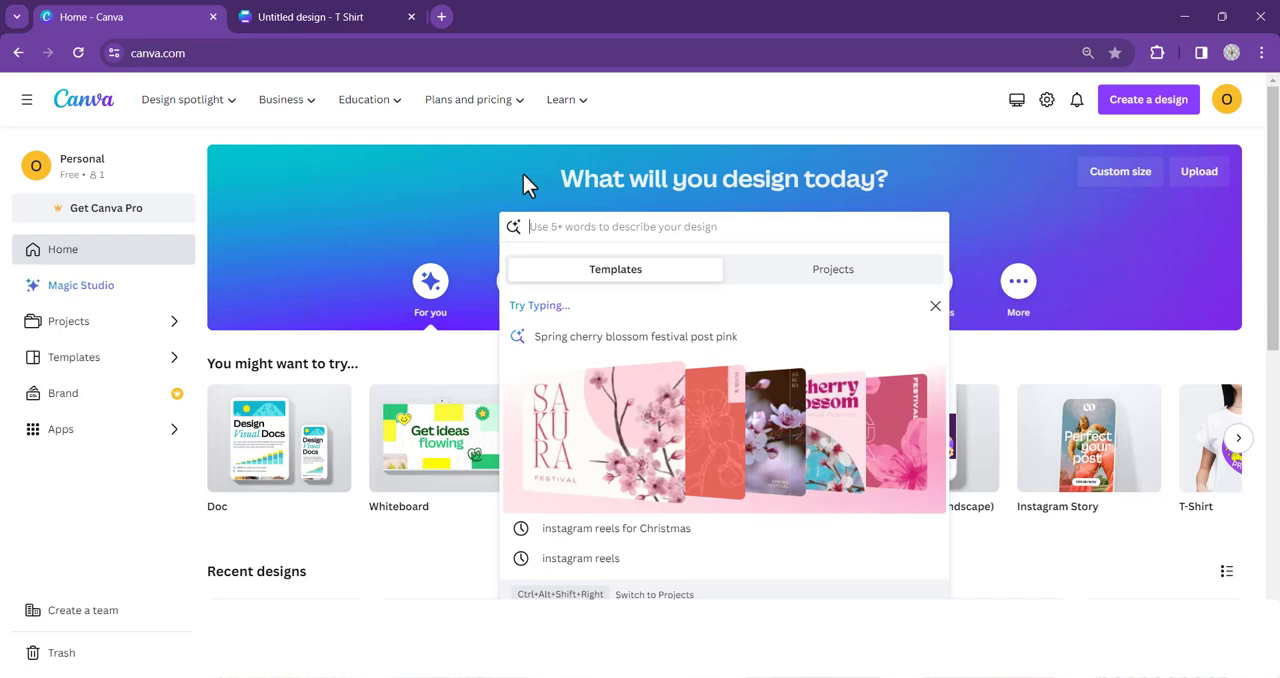
pyautogui.write('t')
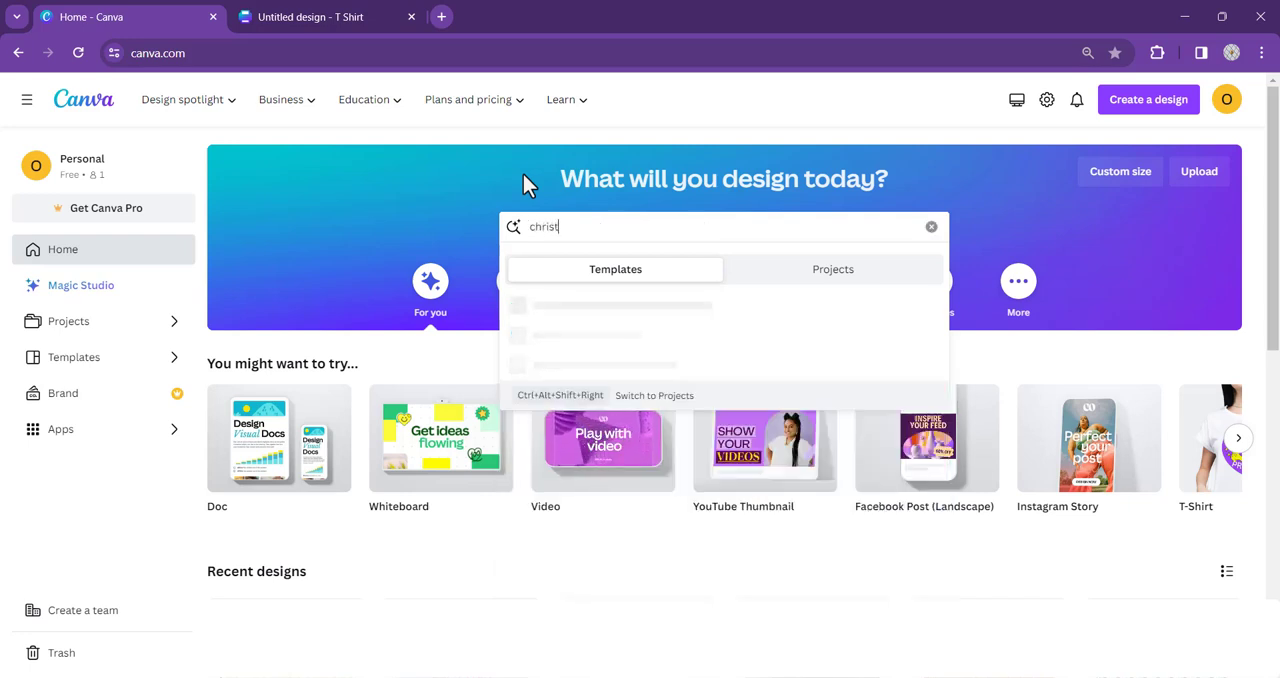
pyautogui.write('mas T-shirt')
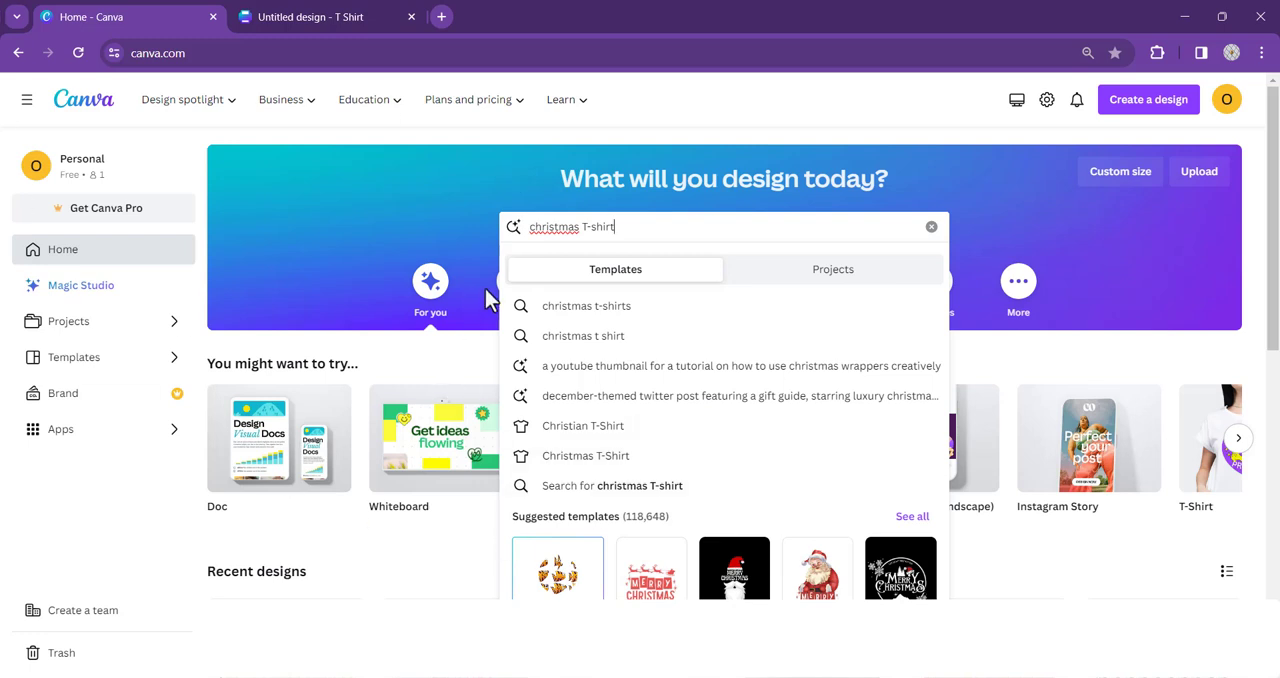
pyautogui.click(590, 338)
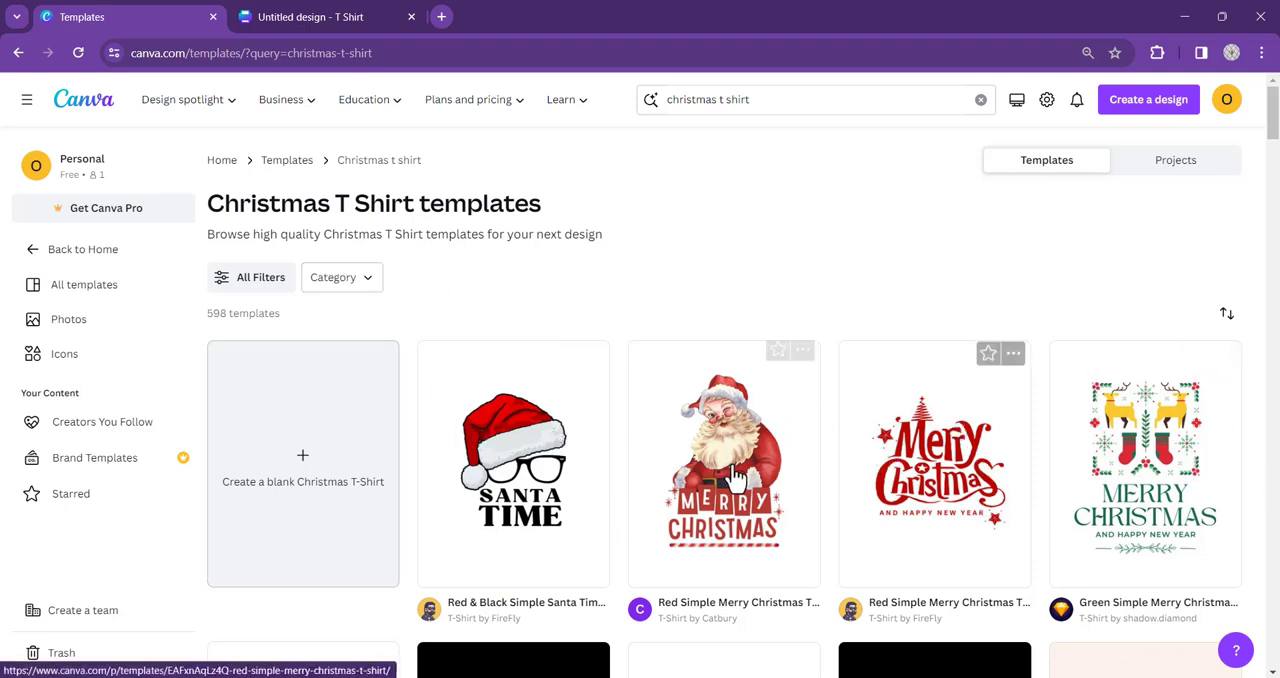
# - Look through the Christmas T-shirt templates and filter them to show only Free ones
pyautogui.scroll(-1, 985, 455)
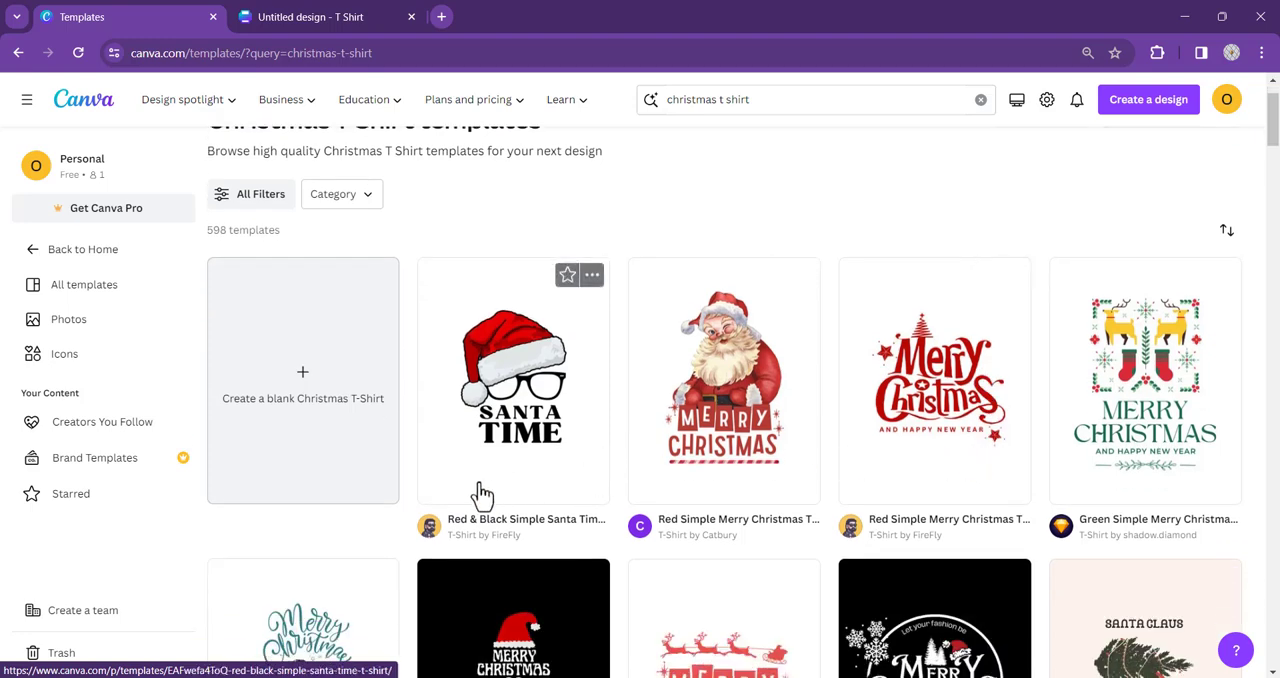
pyautogui.scroll(-2, 820, 480)
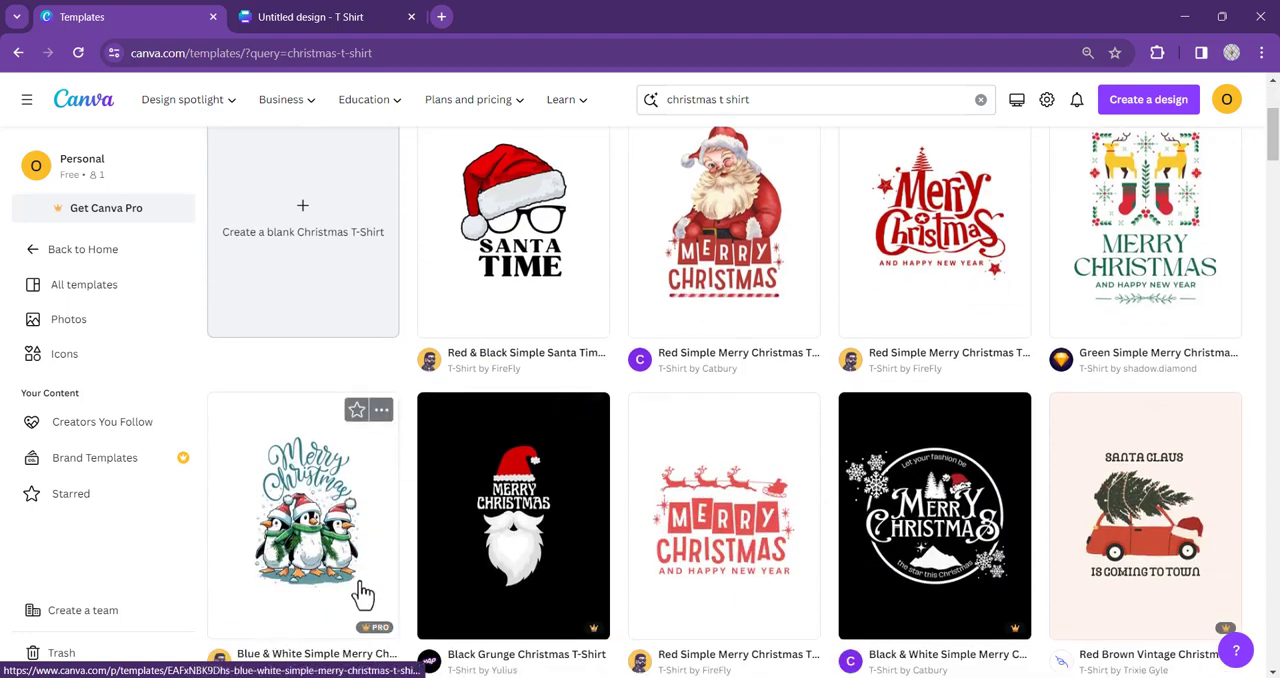
pyautogui.scroll(-1, 964, 461)
pyautogui.scroll(4, 964, 461)
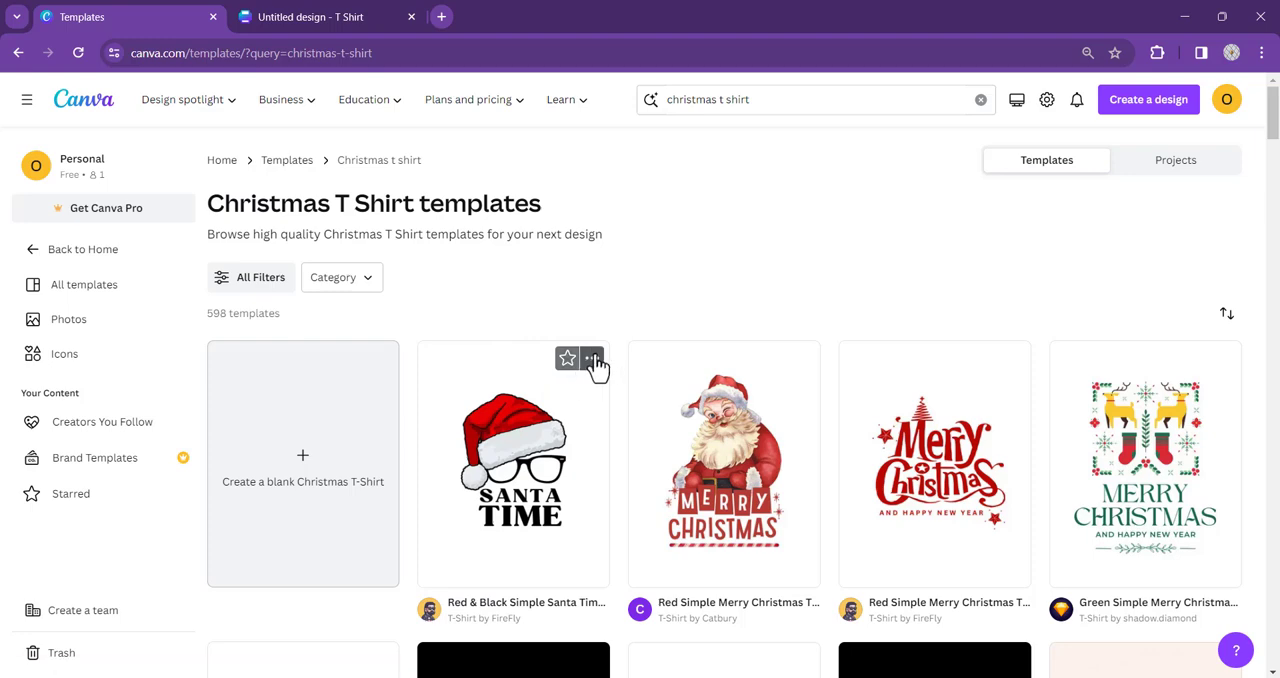
pyautogui.scroll(-3, 846, 443)
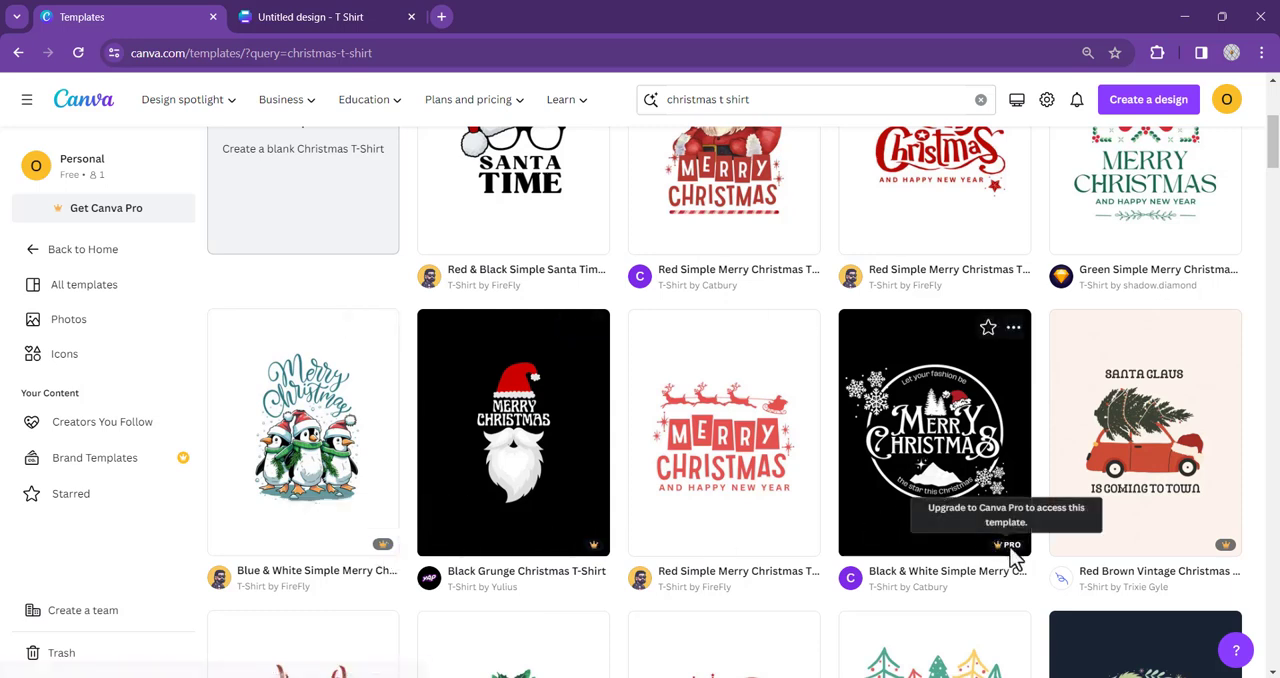
pyautogui.scroll(4, 658, 428)
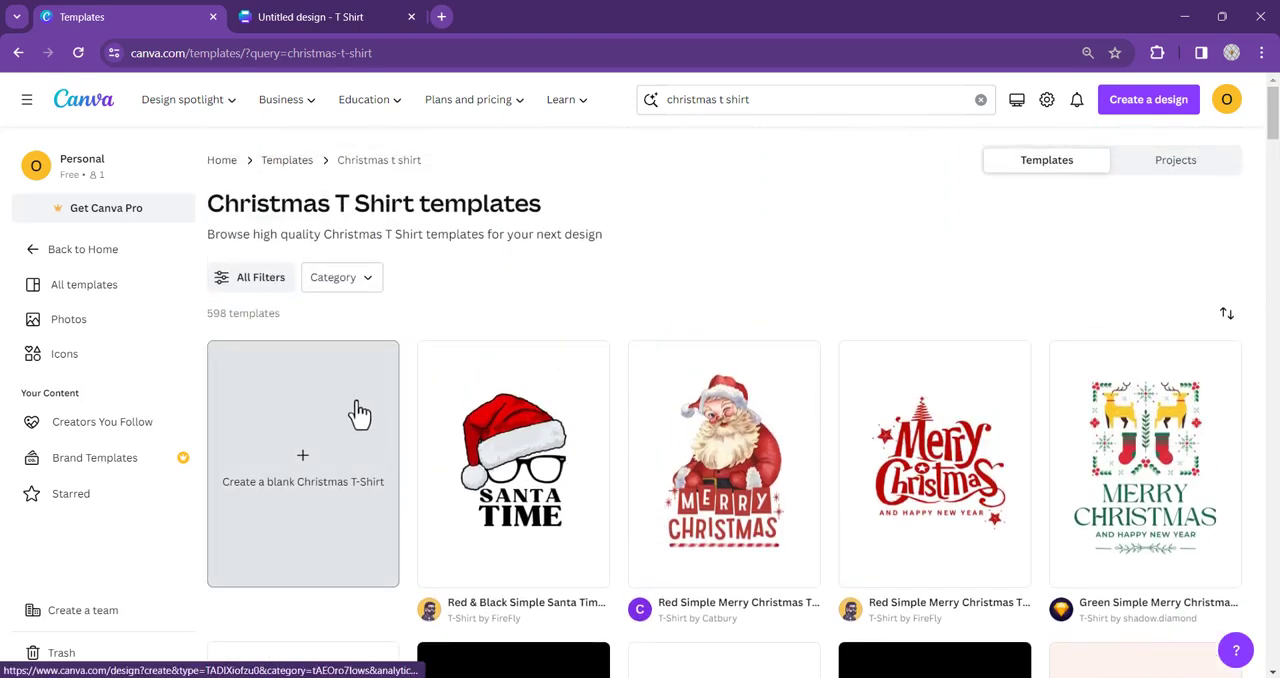
pyautogui.click(250, 287)
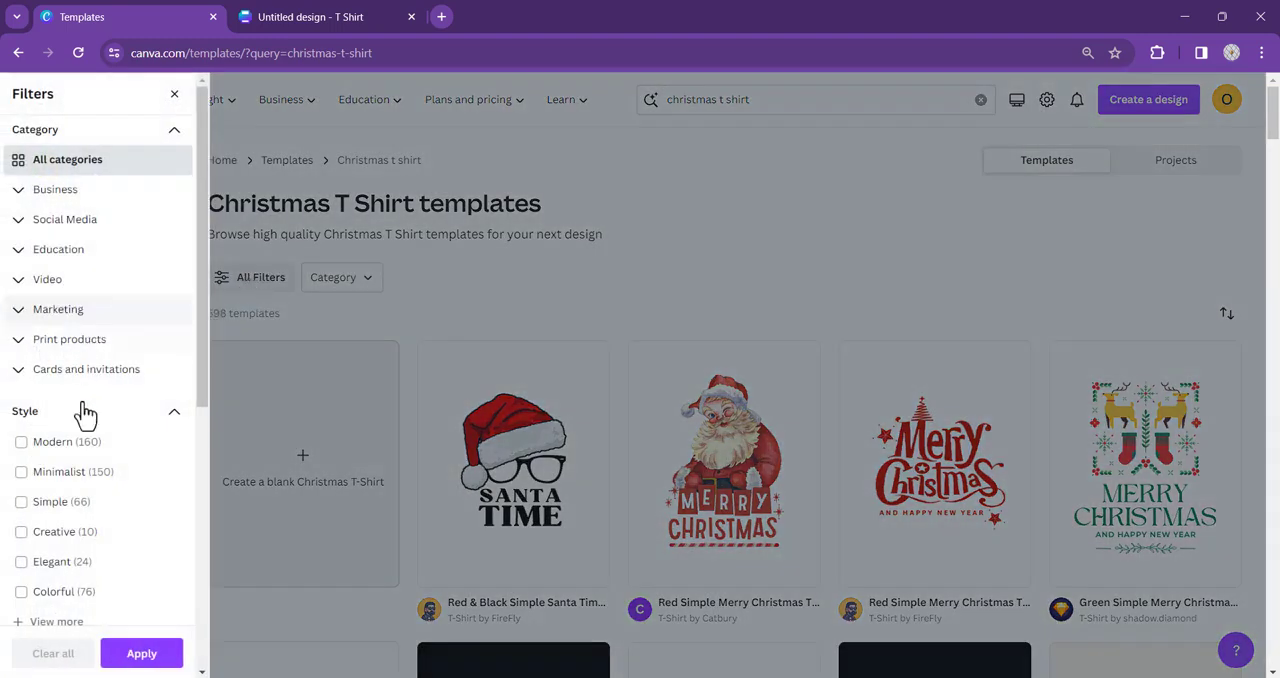
pyautogui.scroll(-3, 78, 383)
pyautogui.scroll(-2, 78, 383)
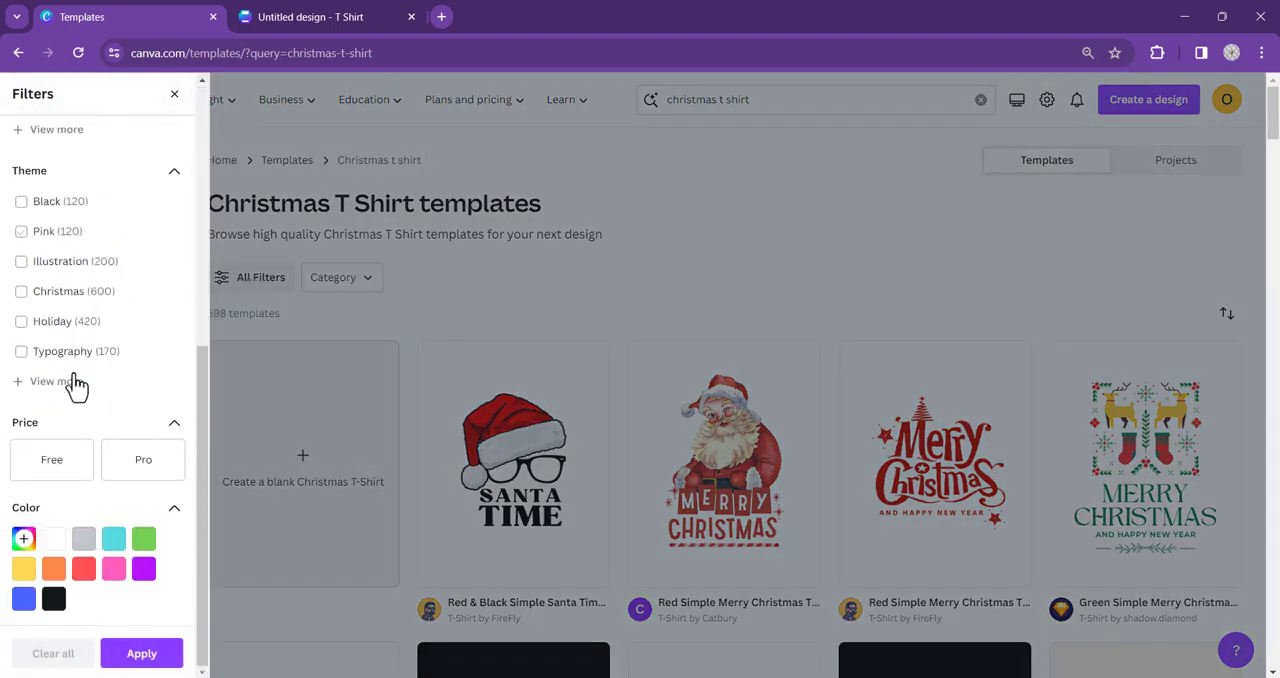
pyautogui.click(57, 466)
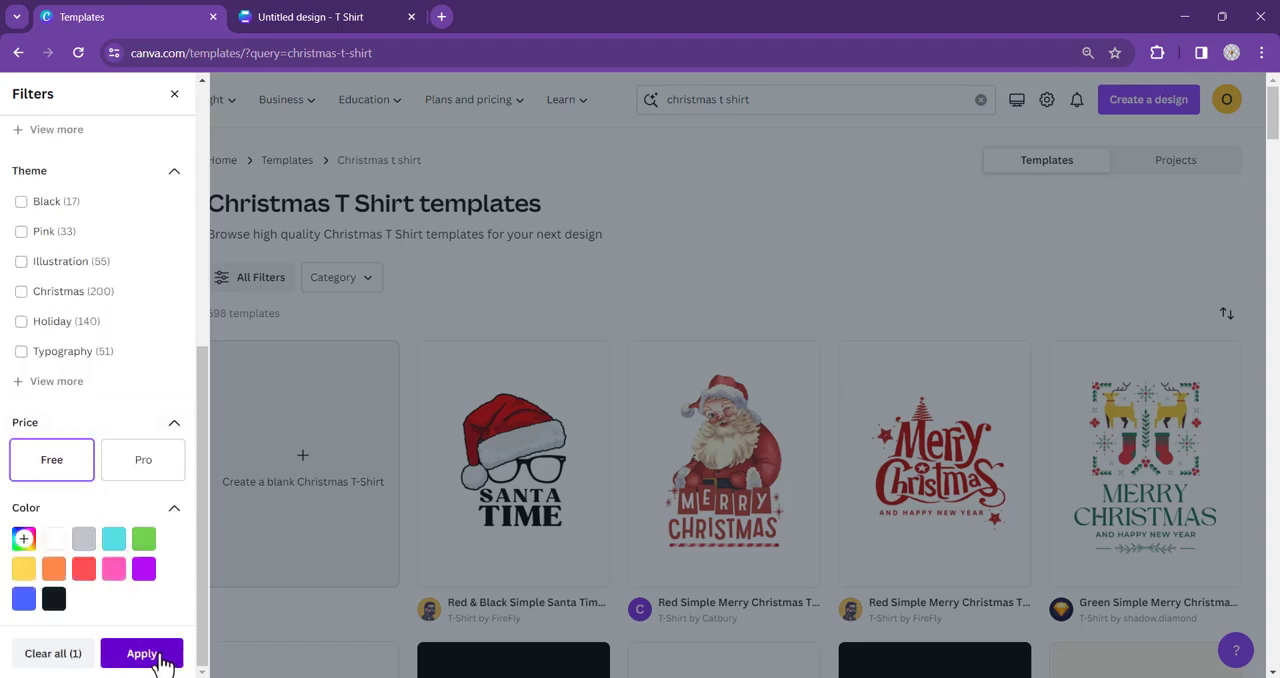
pyautogui.click(141, 654)
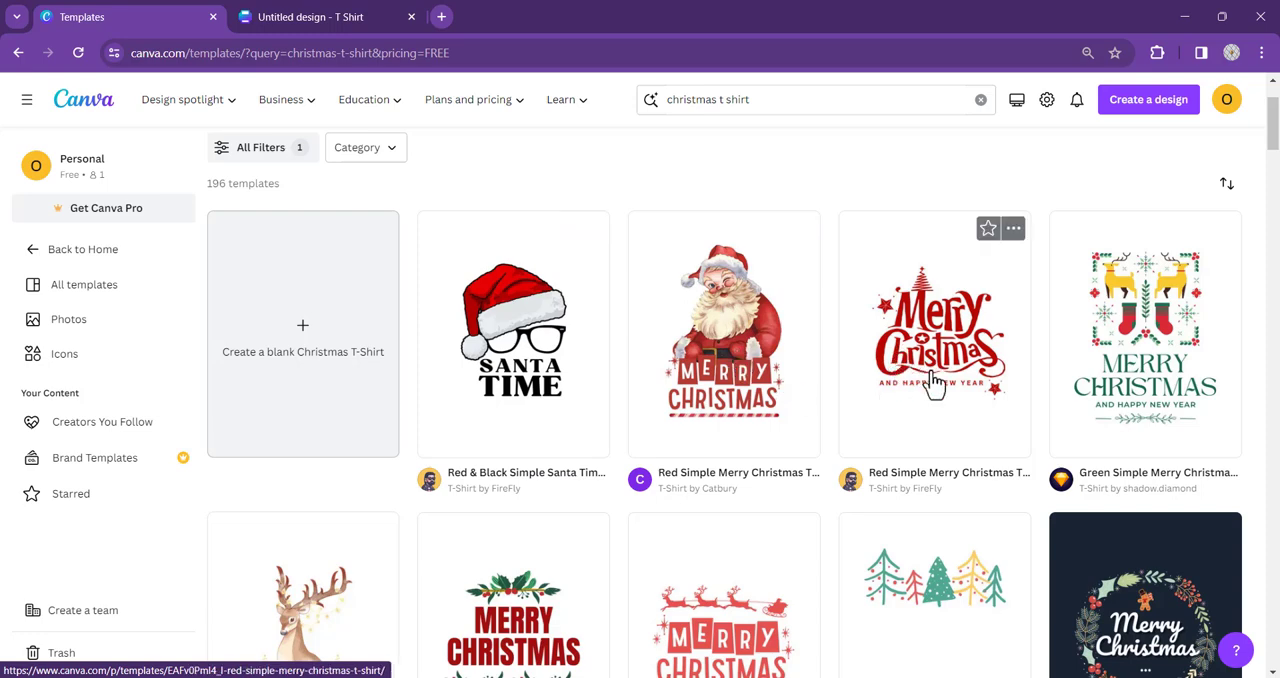
# - Open the free "Red And White Illustrative Merry Christmas Santa T-Shirt" template for customization
pyautogui.scroll(-6, 915, 383)
pyautogui.scroll(2, 557, 381)
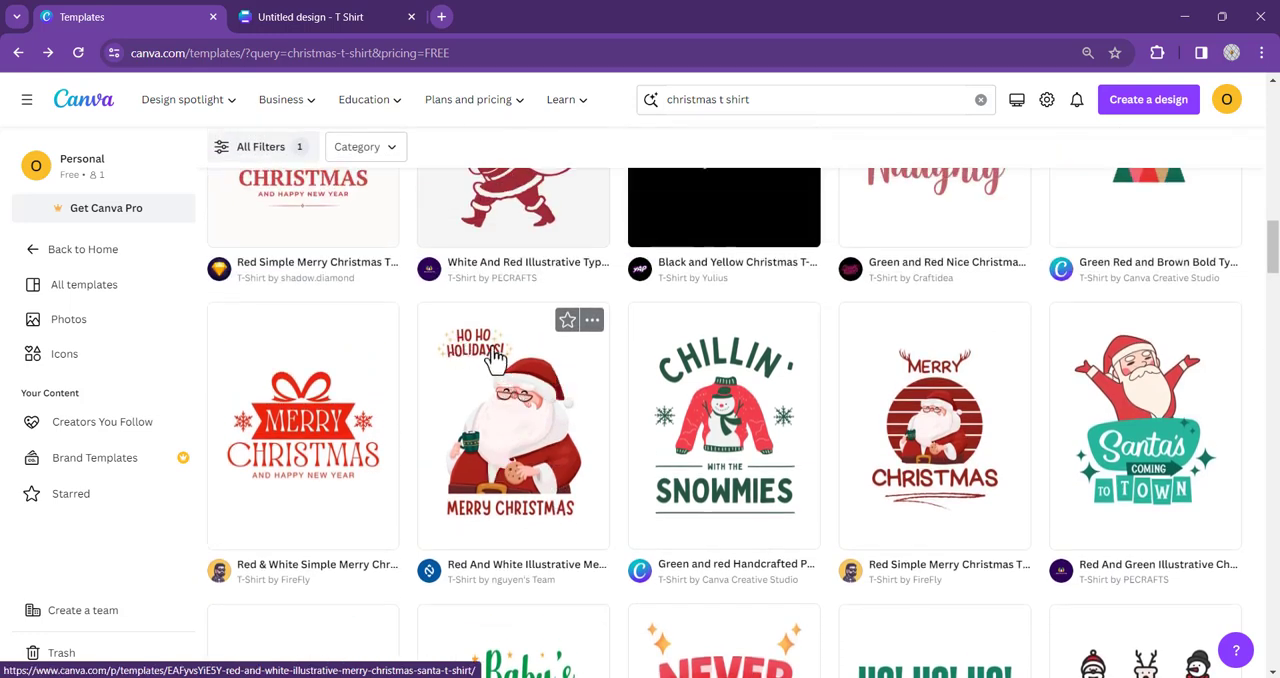
pyautogui.click(520, 416)
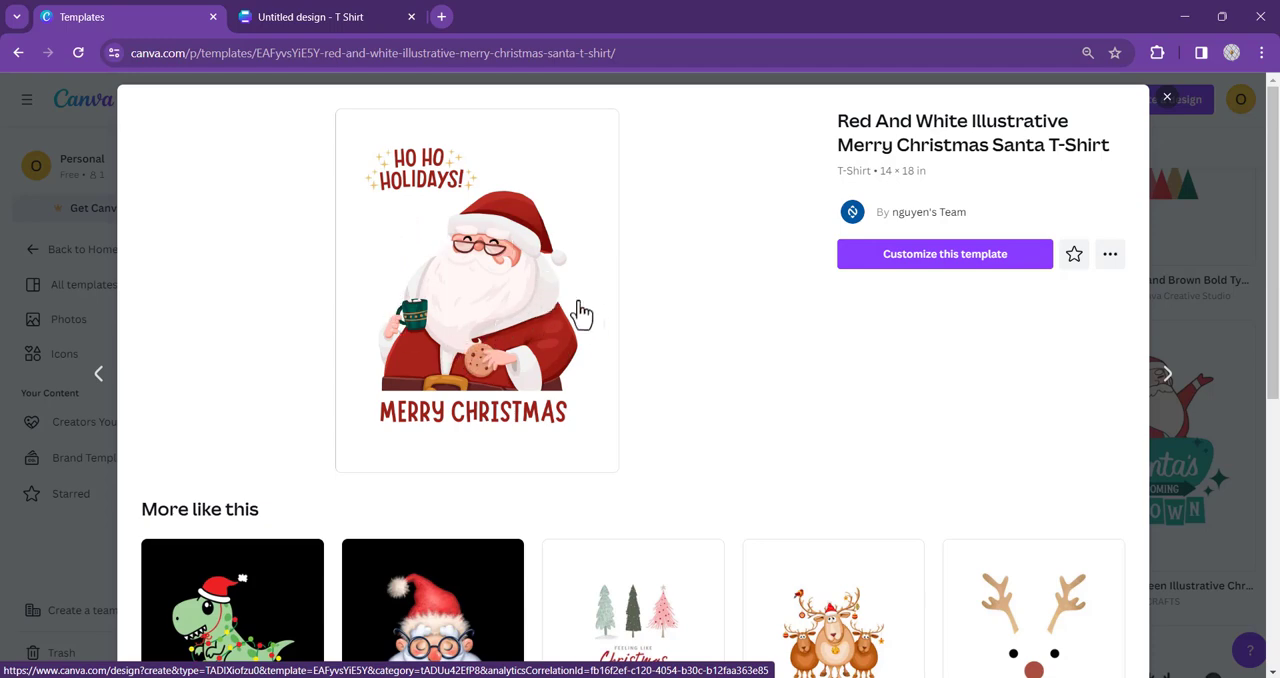
pyautogui.scroll(-2, 565, 325)
pyautogui.scroll(2, 557, 335)
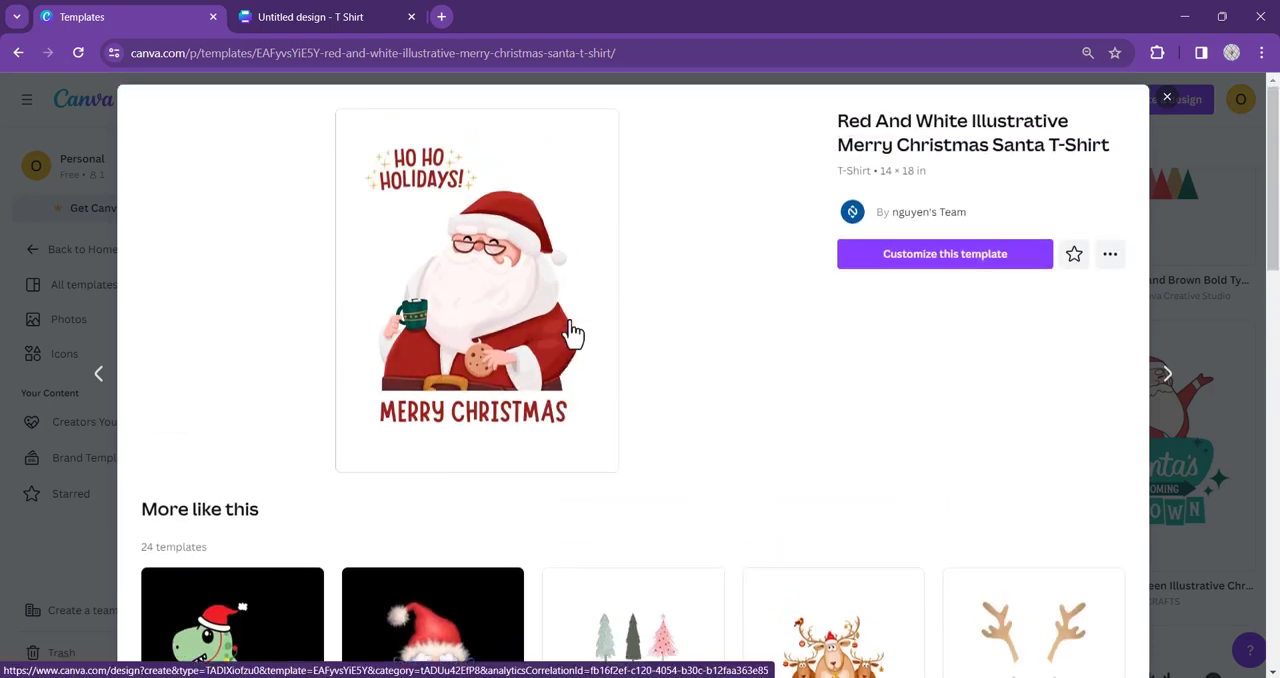
pyautogui.click(945, 262)
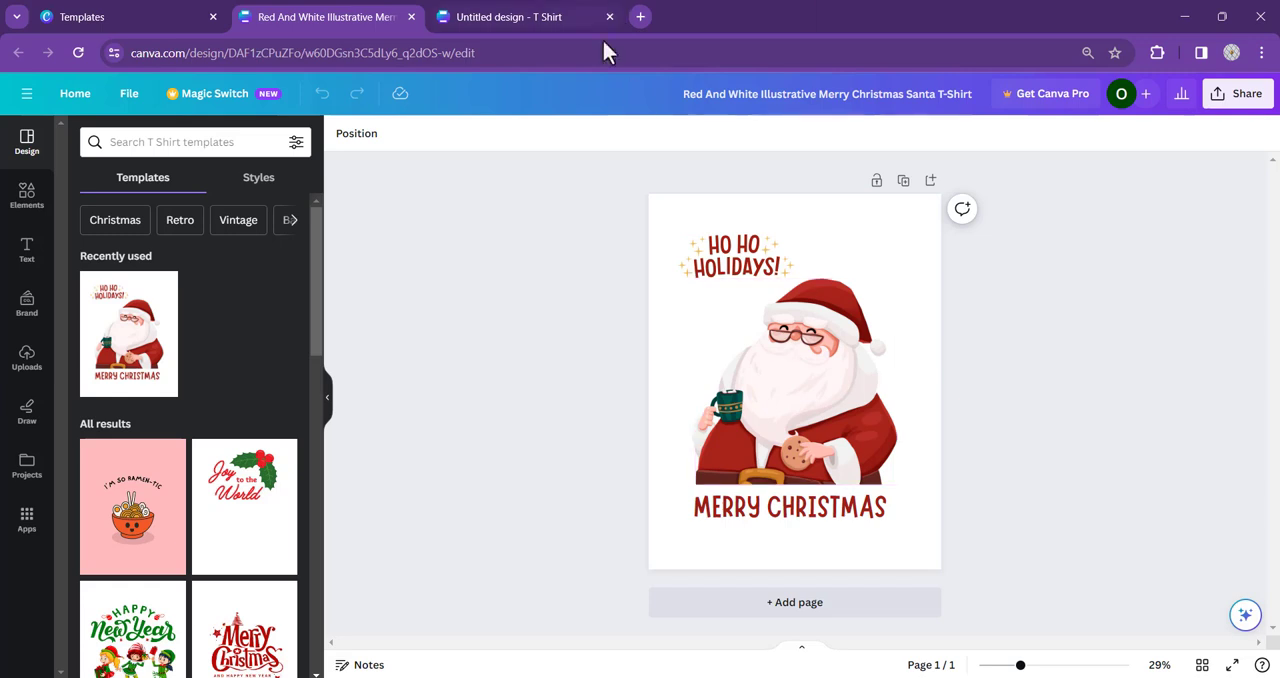
# - Move the "HO HO HOLIDAYS!" graphic to the page's top-left corner and the "MERRY CHRISTMAS" text down to its bottom edge
pyautogui.moveTo(735, 270); pyautogui.dragTo(696, 231)
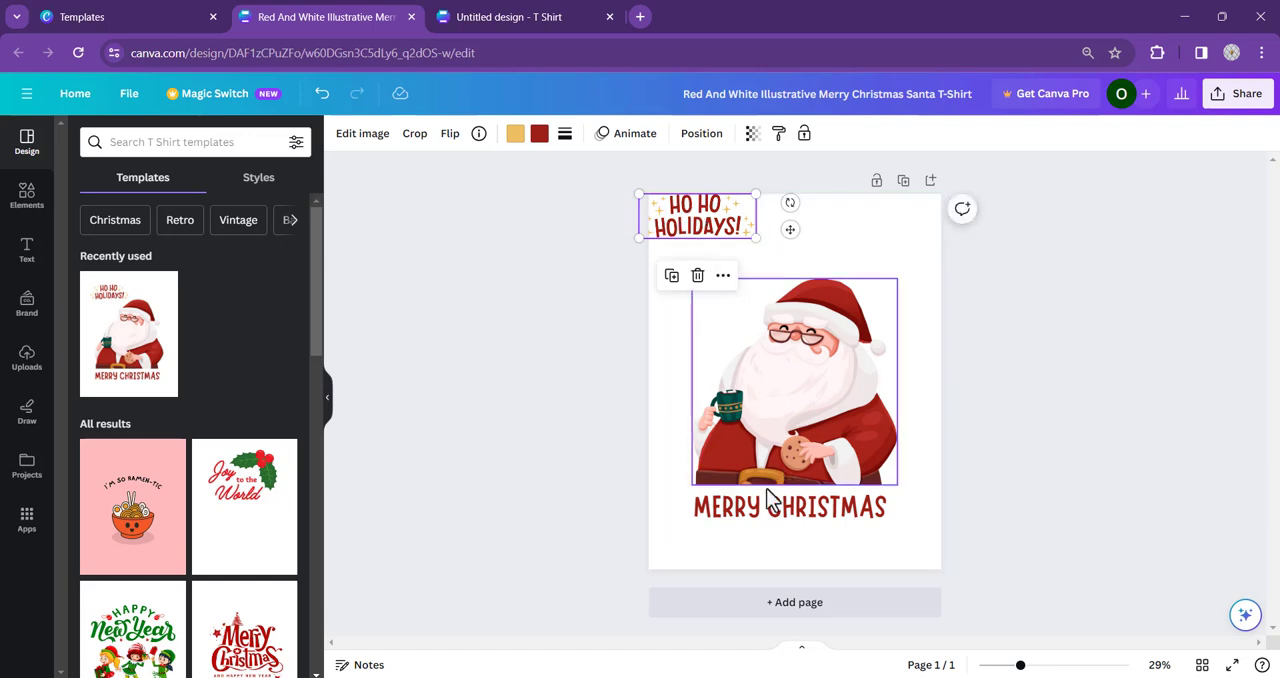
pyautogui.moveTo(779, 507); pyautogui.dragTo(780, 561)
pyautogui.click(770, 440)
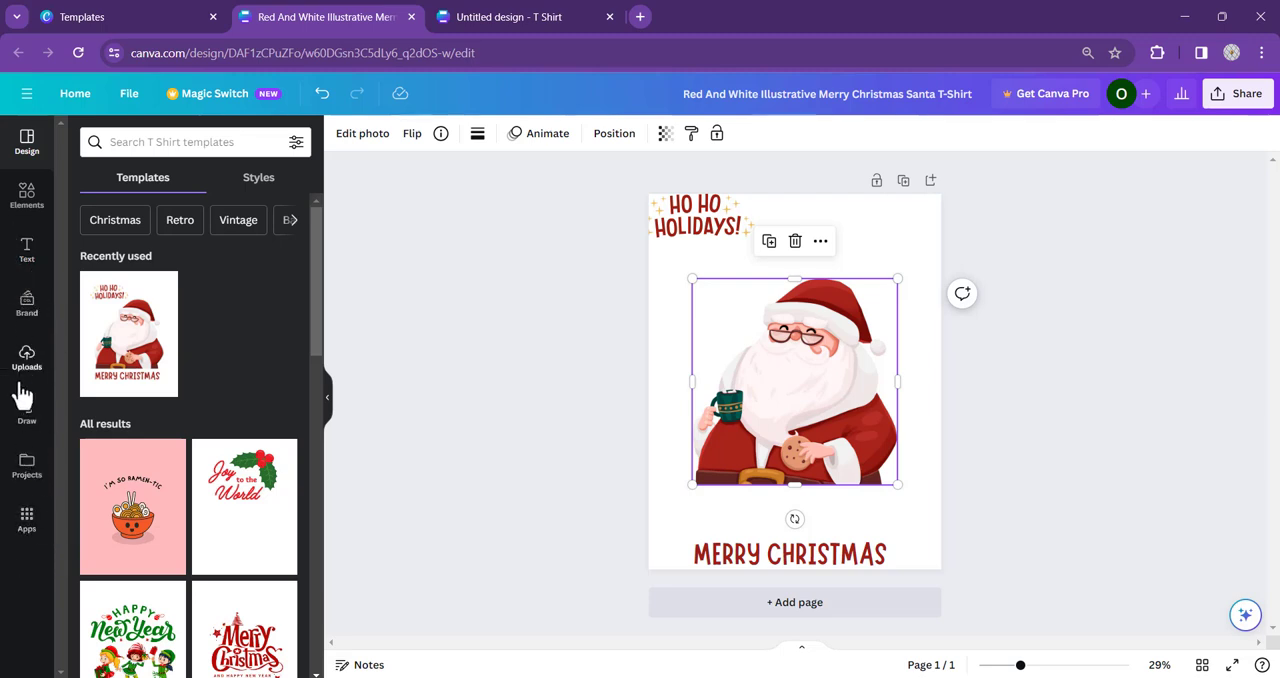
# - Search the design elements for "circle outline" and restrict the results to graphics
pyautogui.click(27, 195)
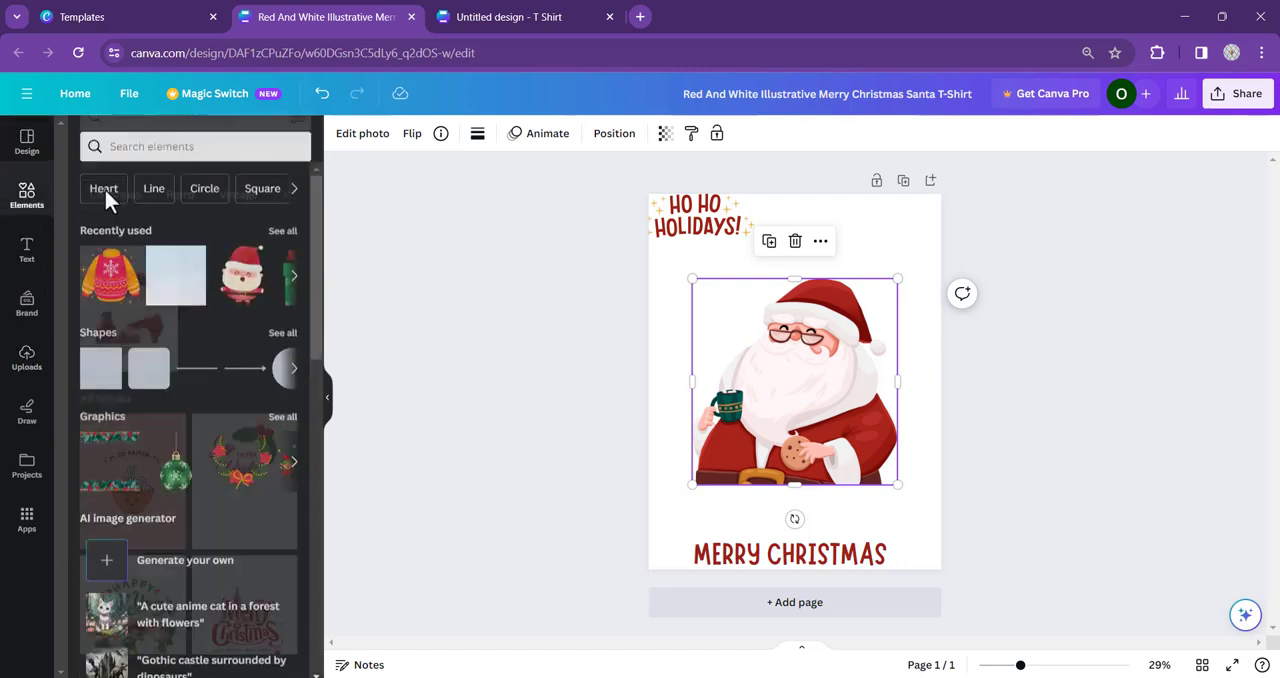
pyautogui.click(163, 145)
pyautogui.write('c')
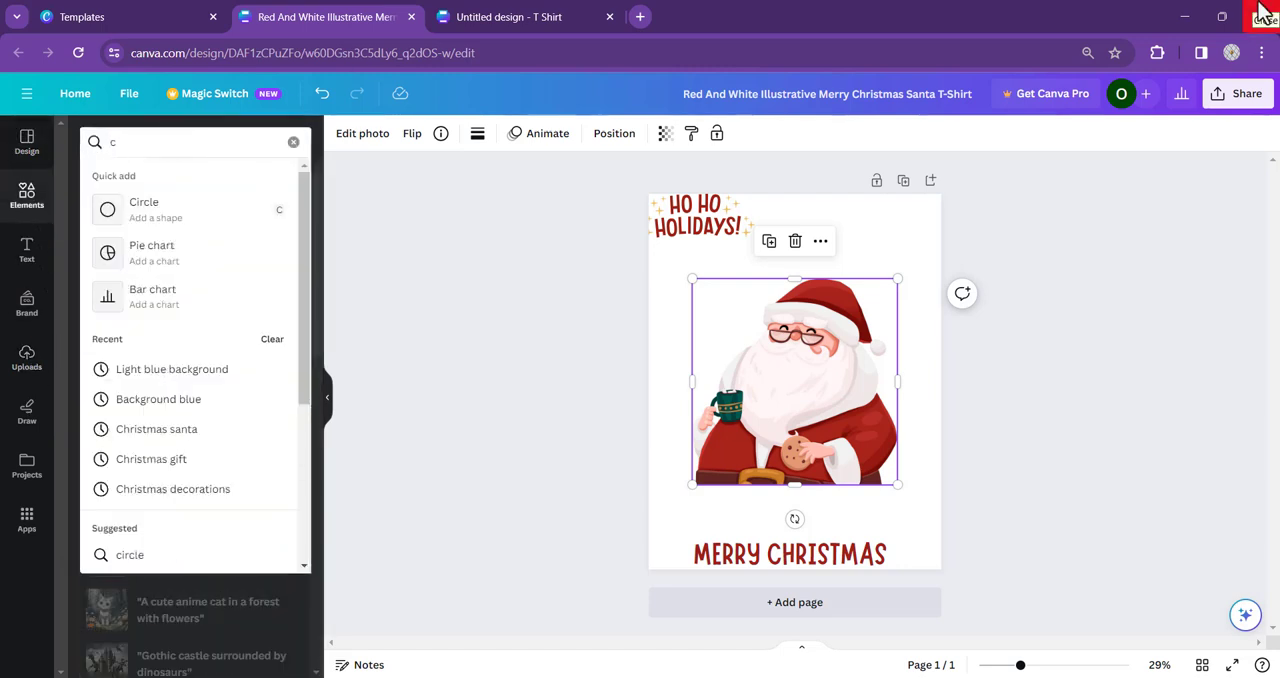
pyautogui.write('ircle')
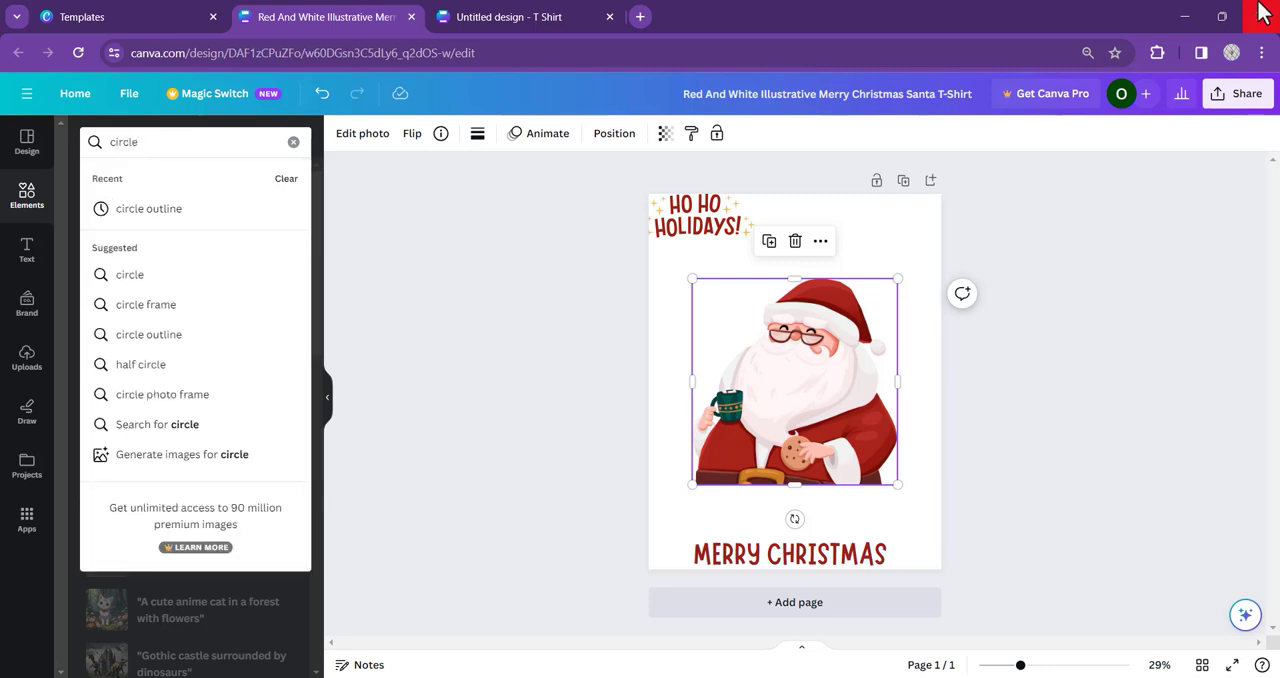
pyautogui.write('utline')
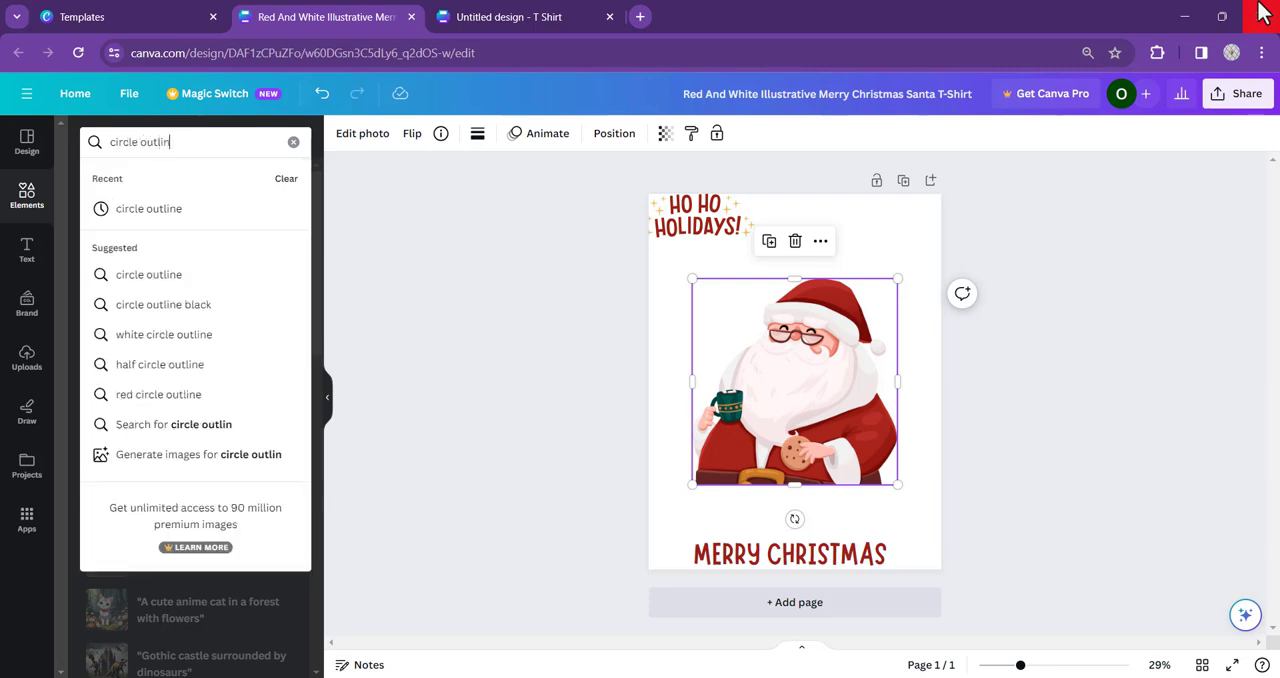
pyautogui.click(134, 210)
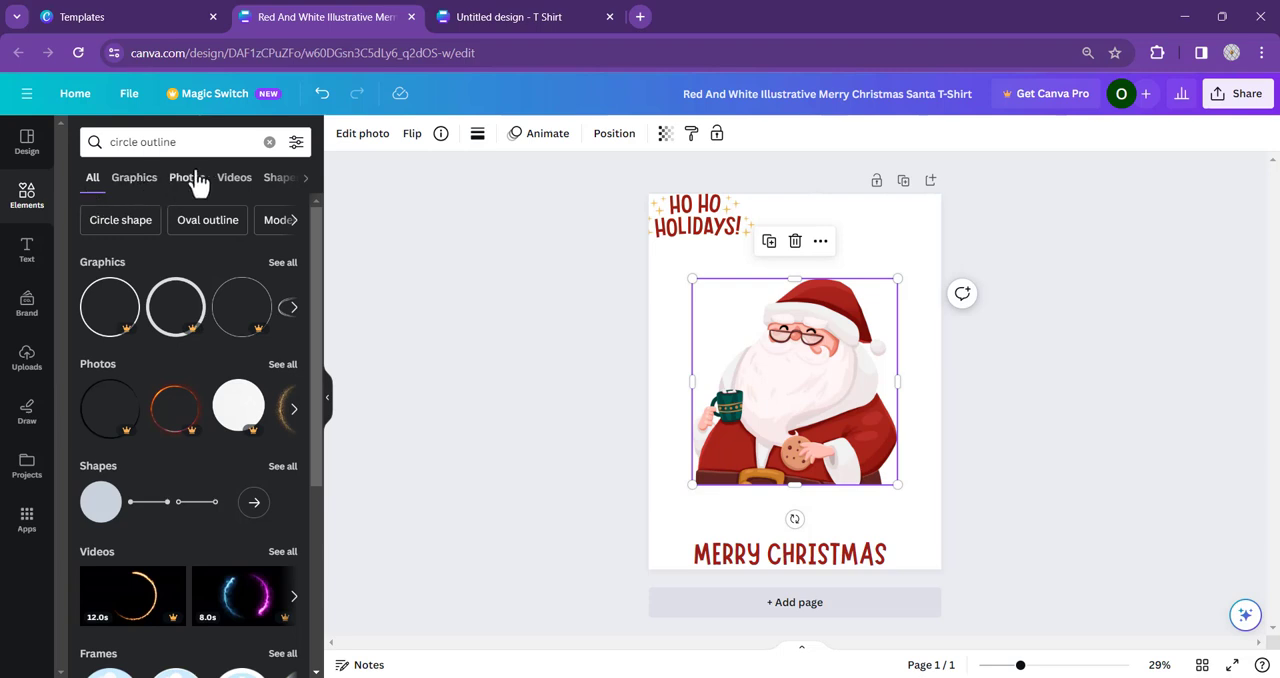
pyautogui.click(130, 190)
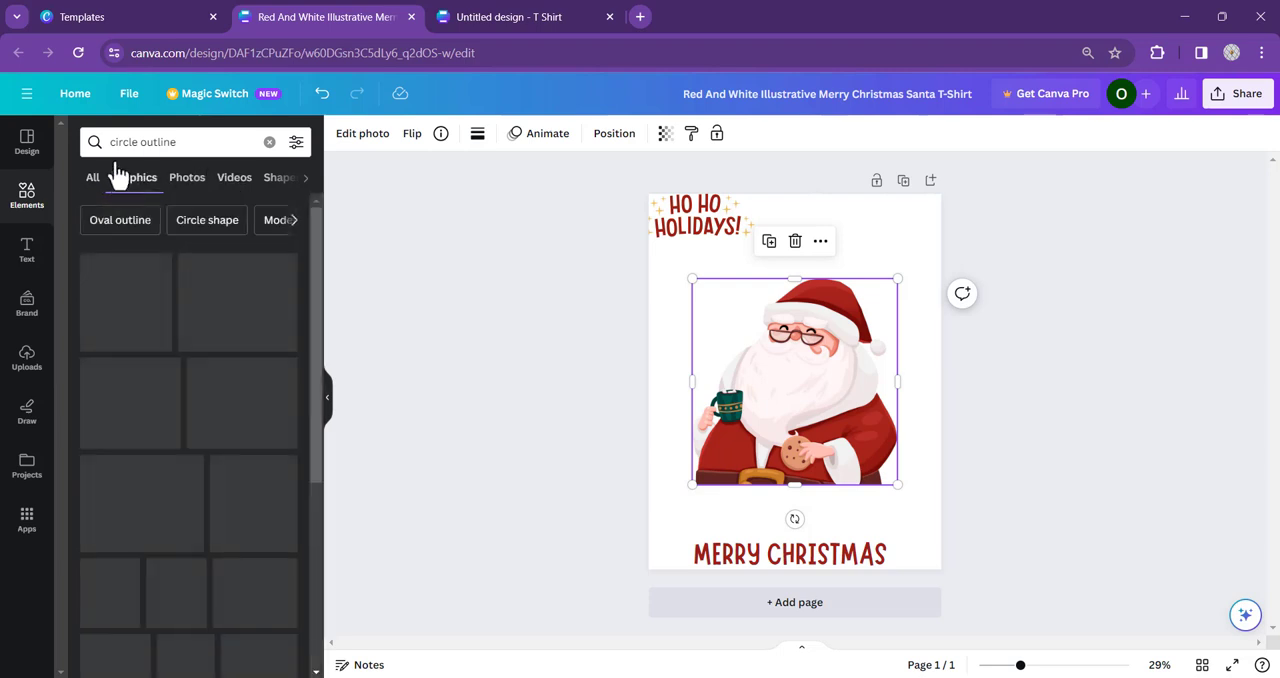
# - Find the teal-to-purple gradient ring among the circle outline graphics and add it to the page
pyautogui.scroll(-1, 262, 330)
pyautogui.scroll(-3, 250, 338)
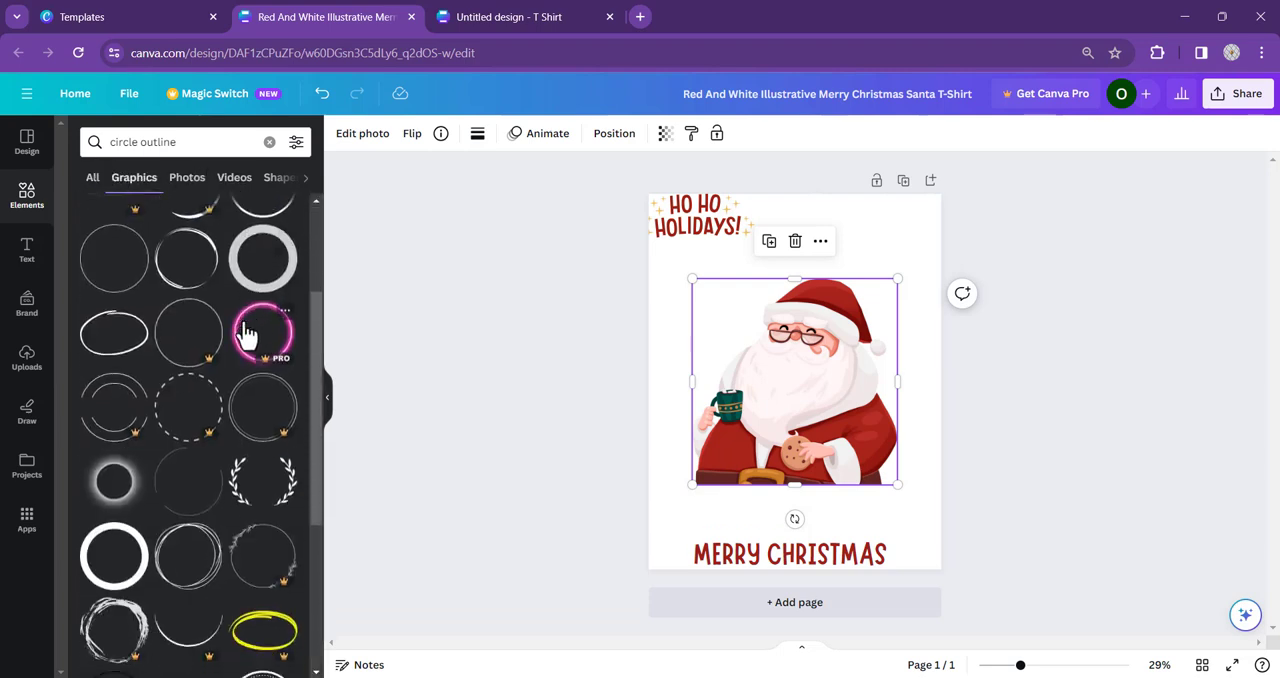
pyautogui.scroll(-3, 191, 323)
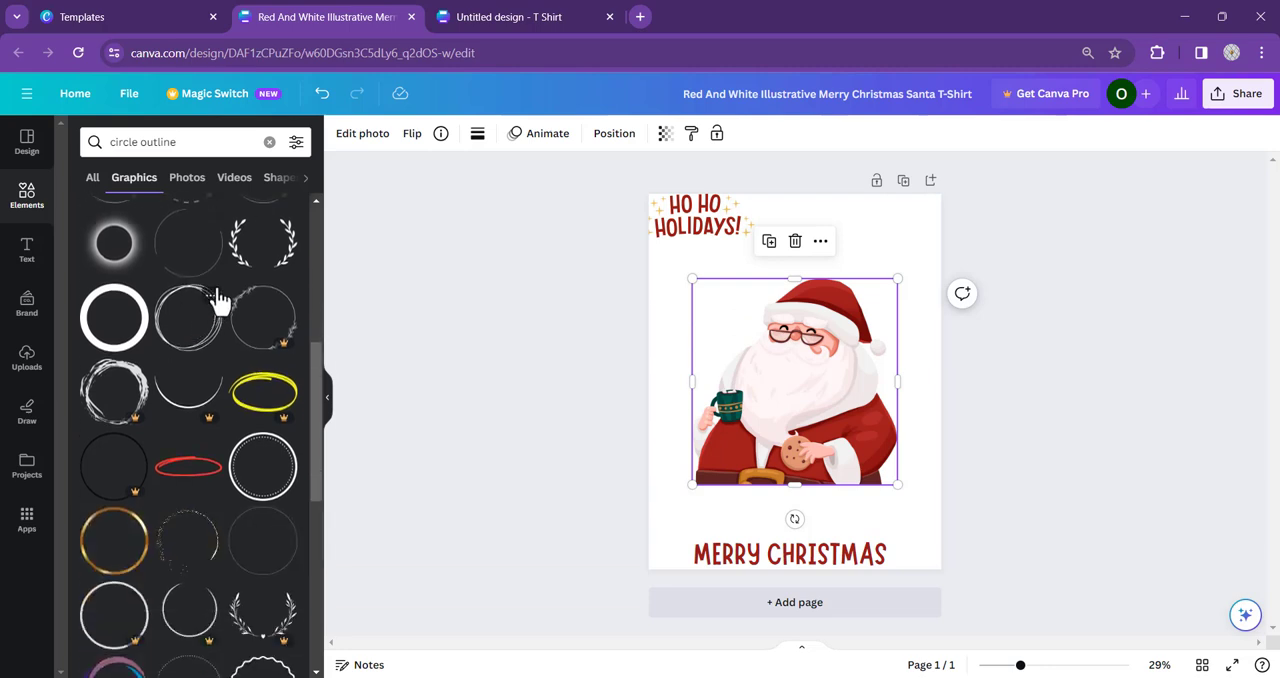
pyautogui.scroll(-2, 217, 300)
pyautogui.scroll(-5, 220, 293)
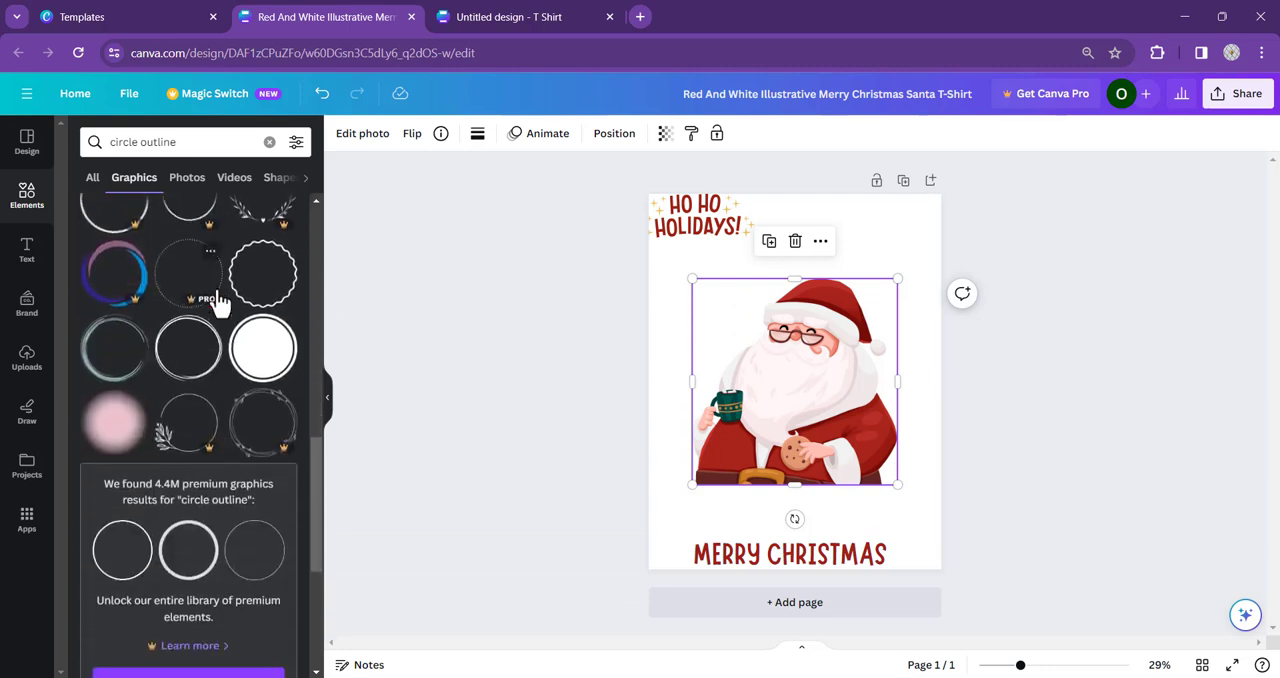
pyautogui.scroll(-6, 175, 313)
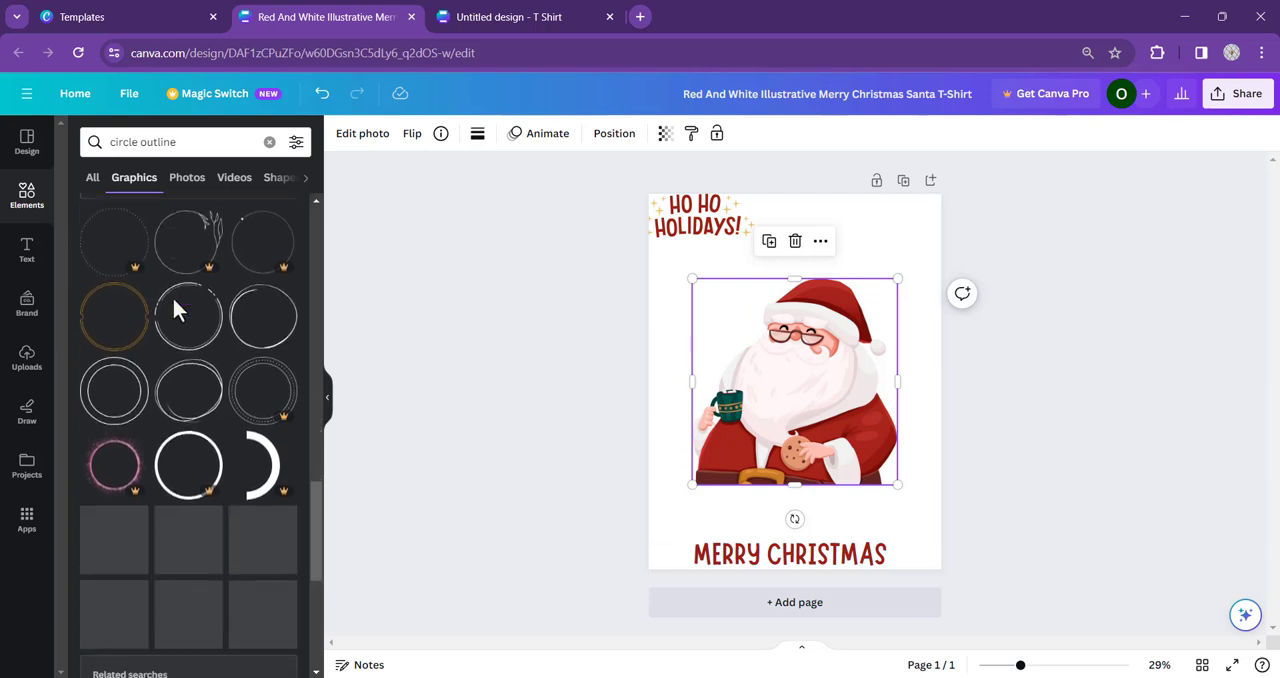
pyautogui.scroll(-2, 171, 300)
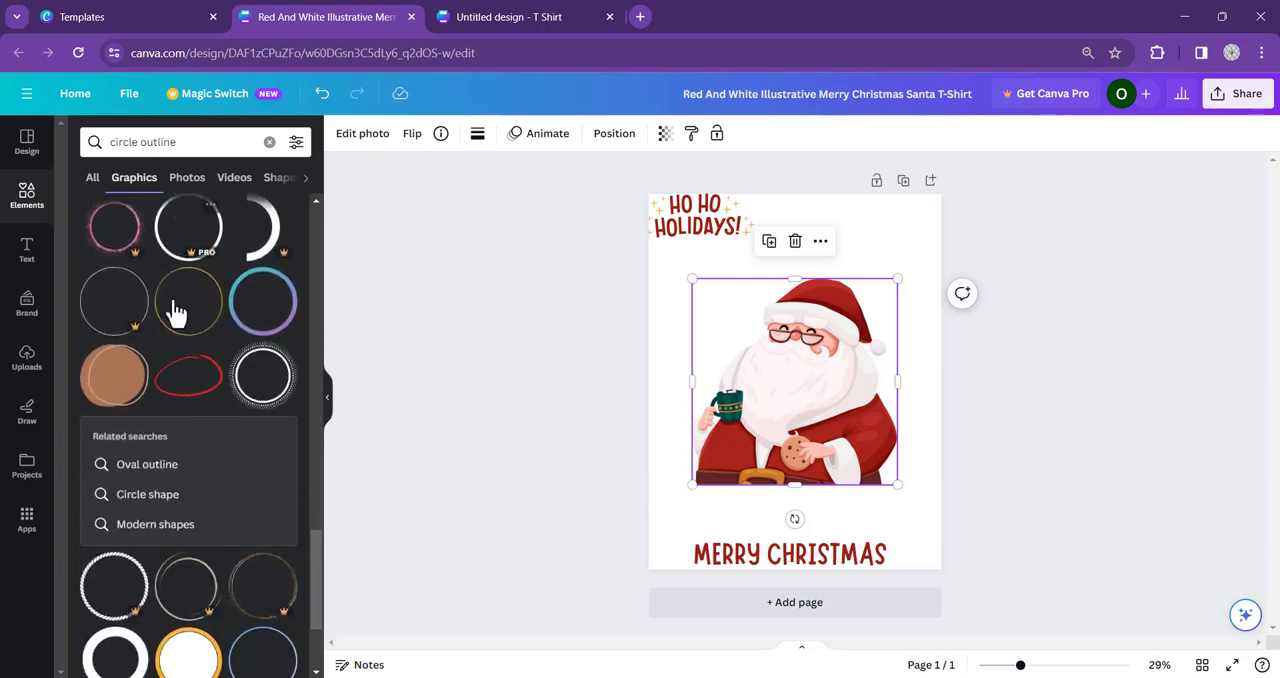
pyautogui.click(240, 293)
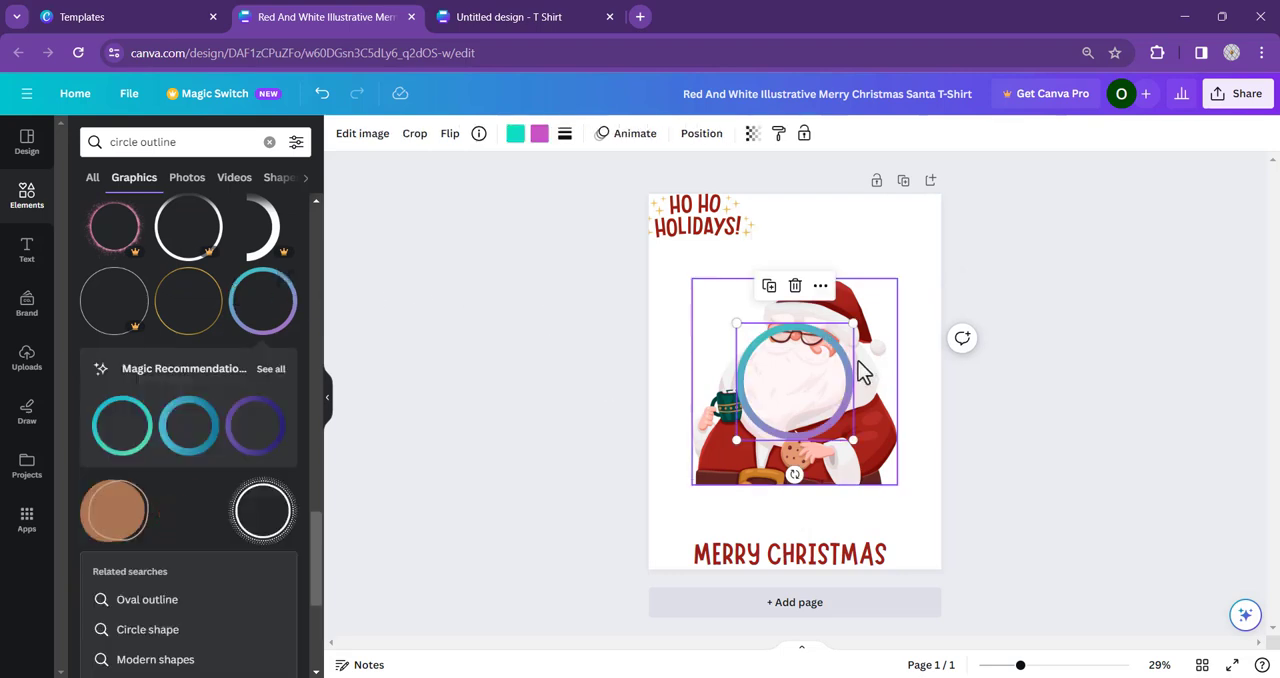
# - Enlarge the gradient ring around Santa to about 14 × 14 in so it spans the page's full width
pyautogui.moveTo(736, 323); pyautogui.dragTo(636, 224)
pyautogui.moveTo(853, 440); pyautogui.dragTo(946, 522)
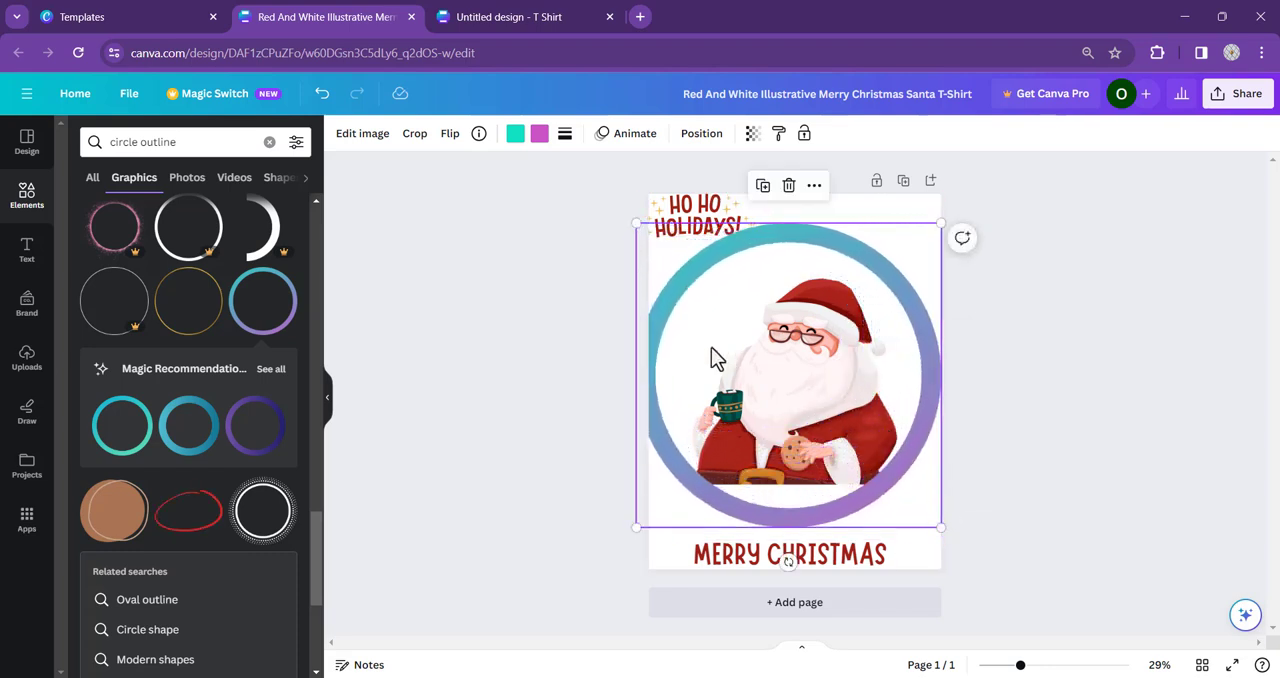
pyautogui.moveTo(635, 225); pyautogui.dragTo(649, 236)
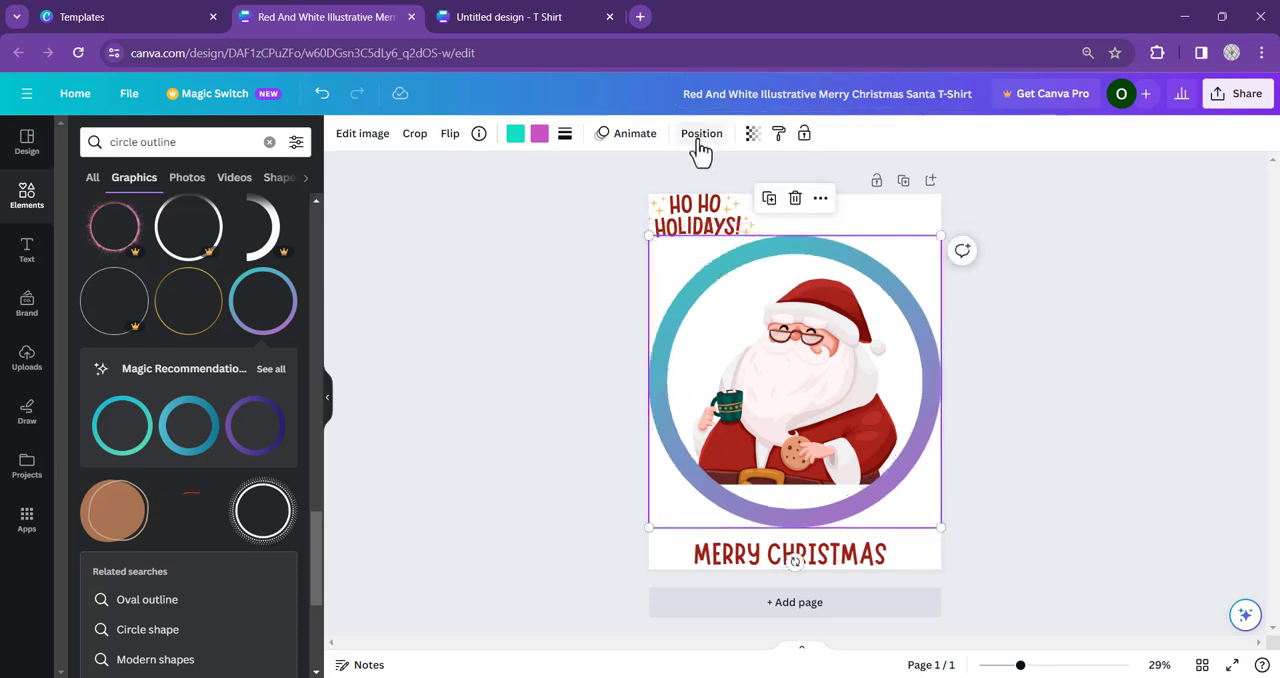
pyautogui.click(701, 137)
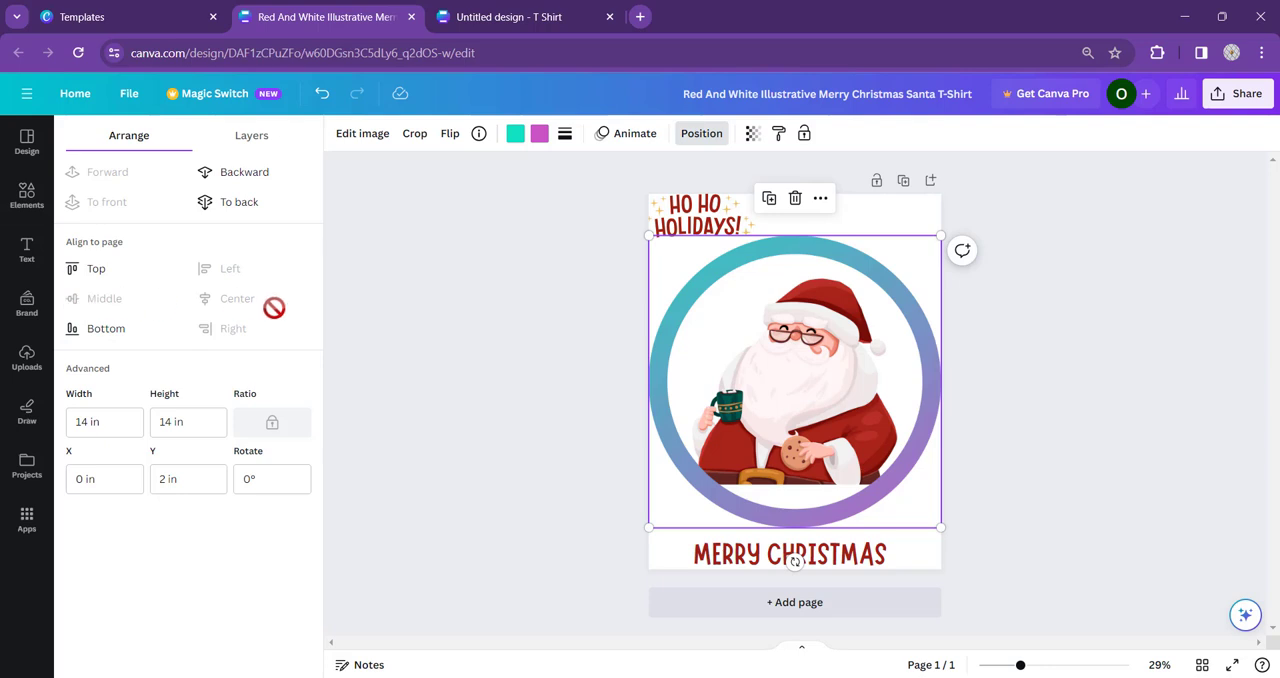
pyautogui.click(701, 133)
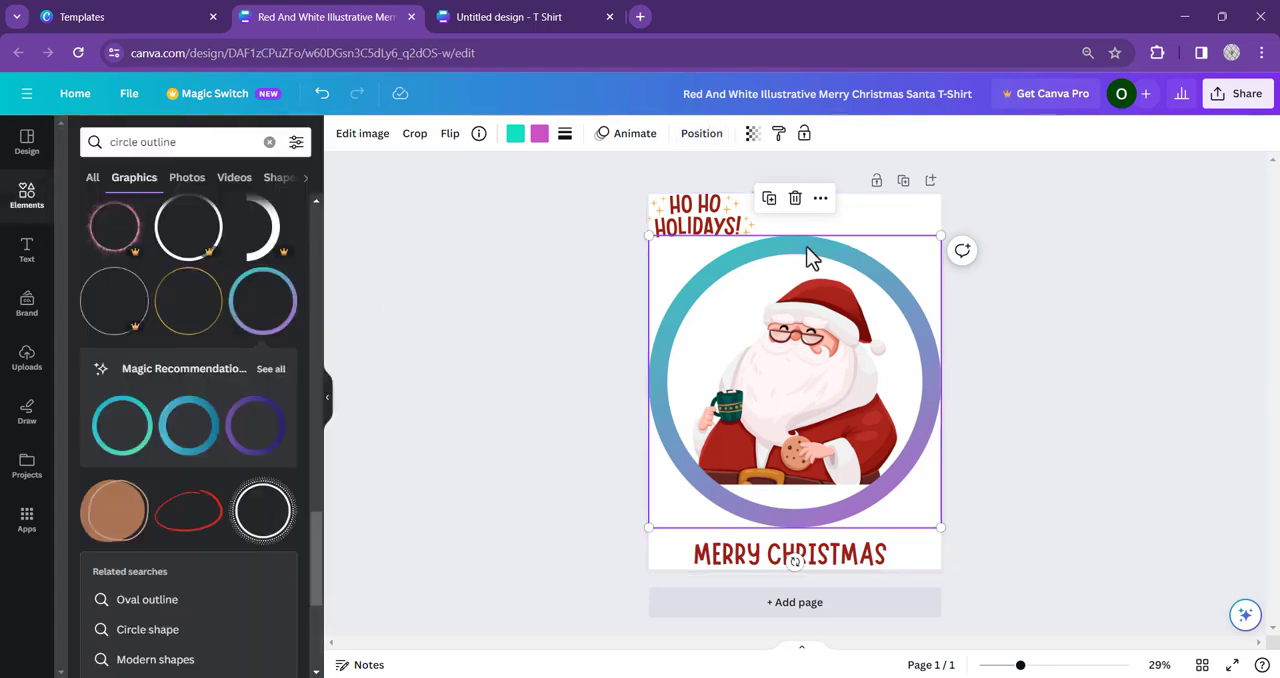
# - Shift the ring out of the way, shrink the Santa image to about 9 in wide and move it up
pyautogui.moveTo(791, 402); pyautogui.dragTo(791, 392)
pyautogui.click(838, 374)
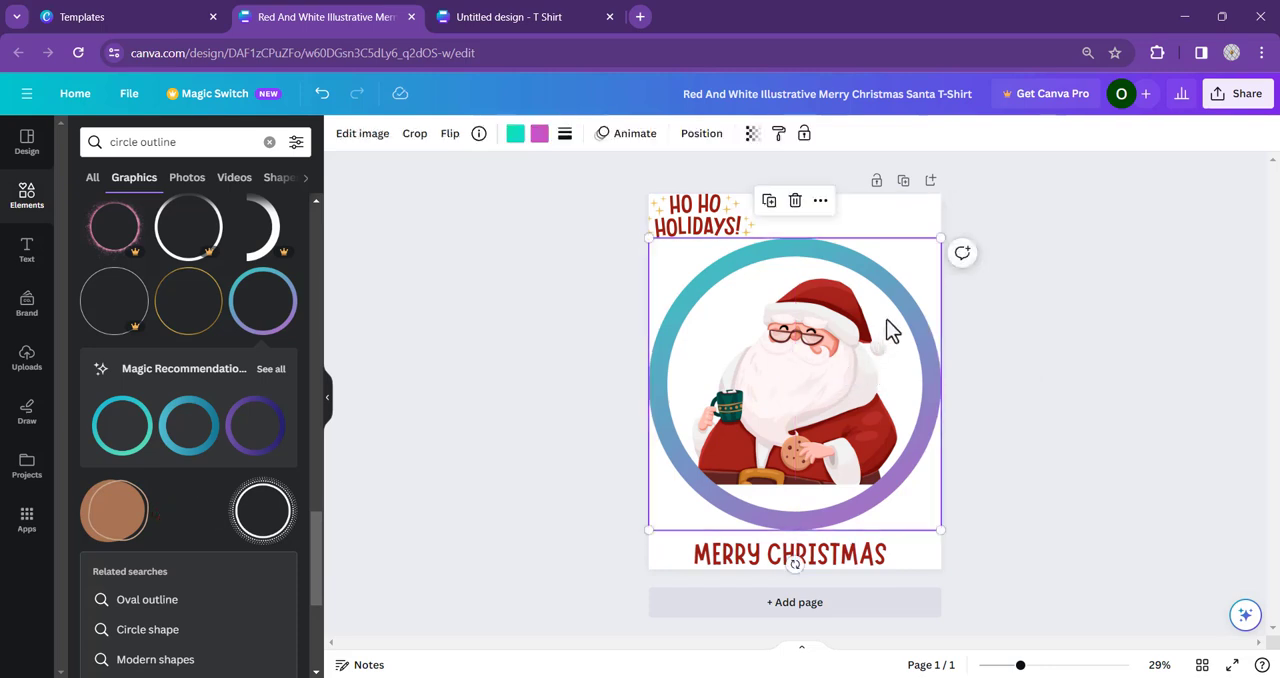
pyautogui.moveTo(903, 320); pyautogui.dragTo(944, 236)
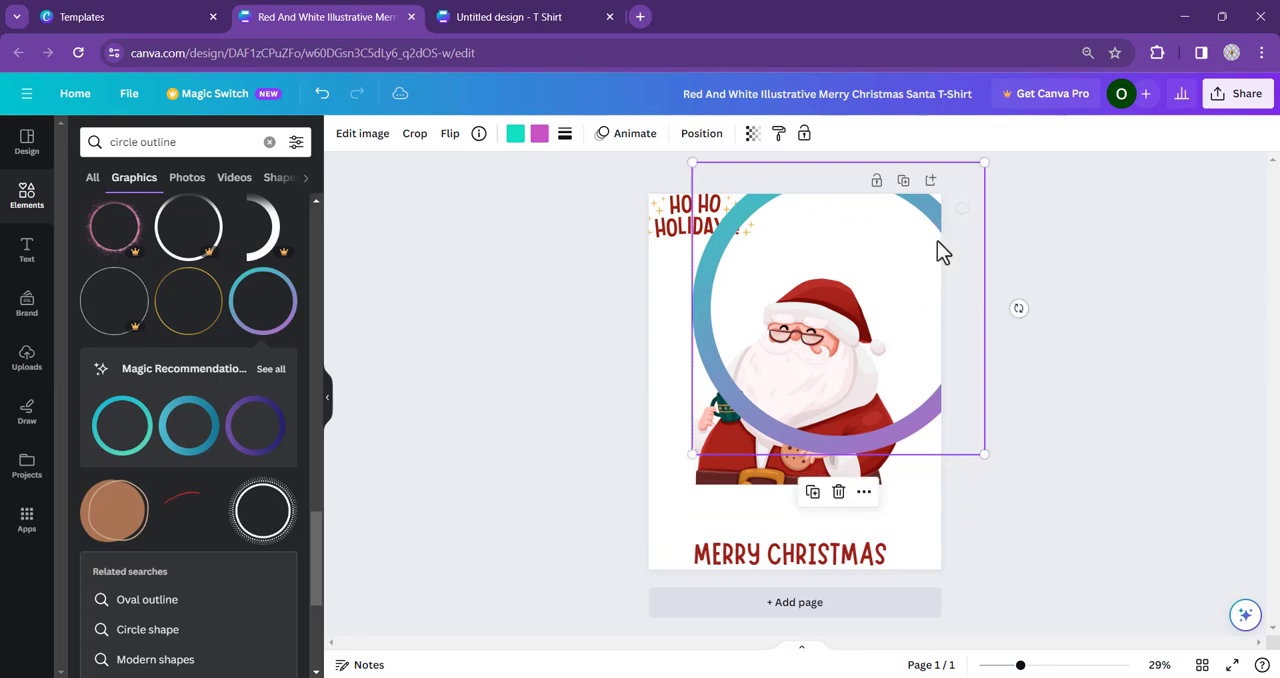
pyautogui.click(750, 435)
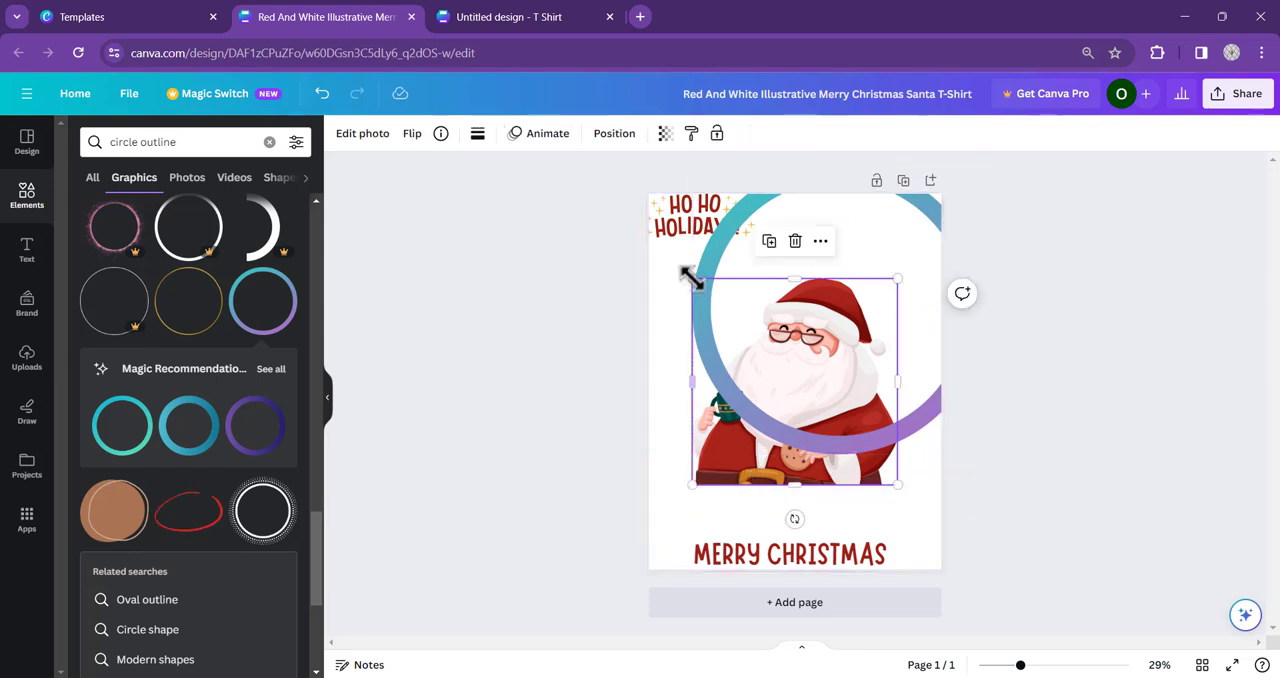
pyautogui.moveTo(691, 279); pyautogui.dragTo(709, 295)
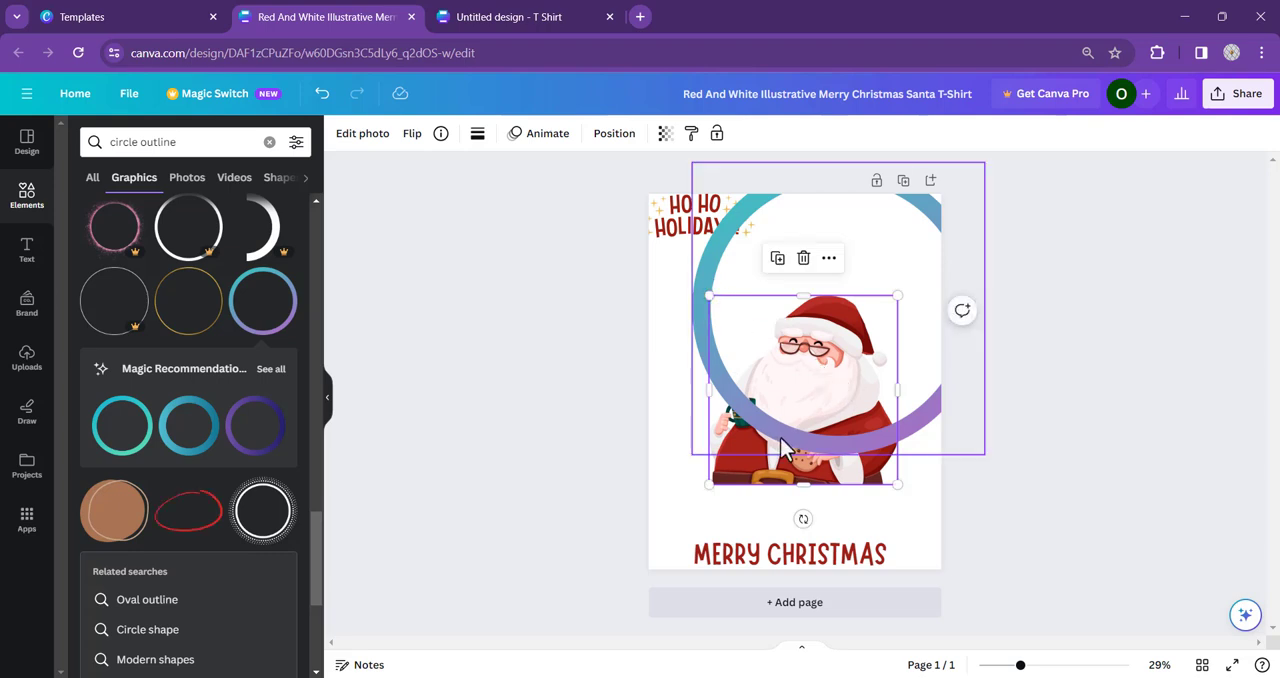
pyautogui.moveTo(785, 448); pyautogui.dragTo(793, 358)
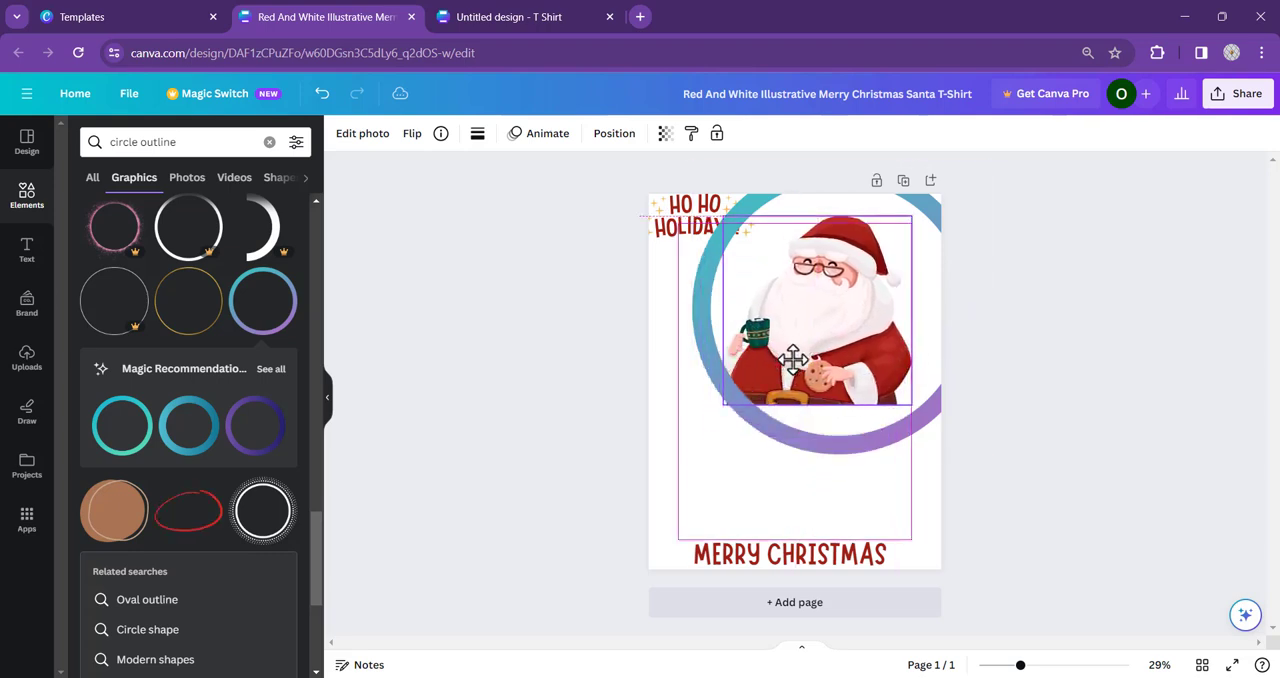
# - Move the ring back across the full page width and align it to the page's vertical middle
pyautogui.moveTo(766, 434); pyautogui.dragTo(735, 490)
pyautogui.click(702, 133)
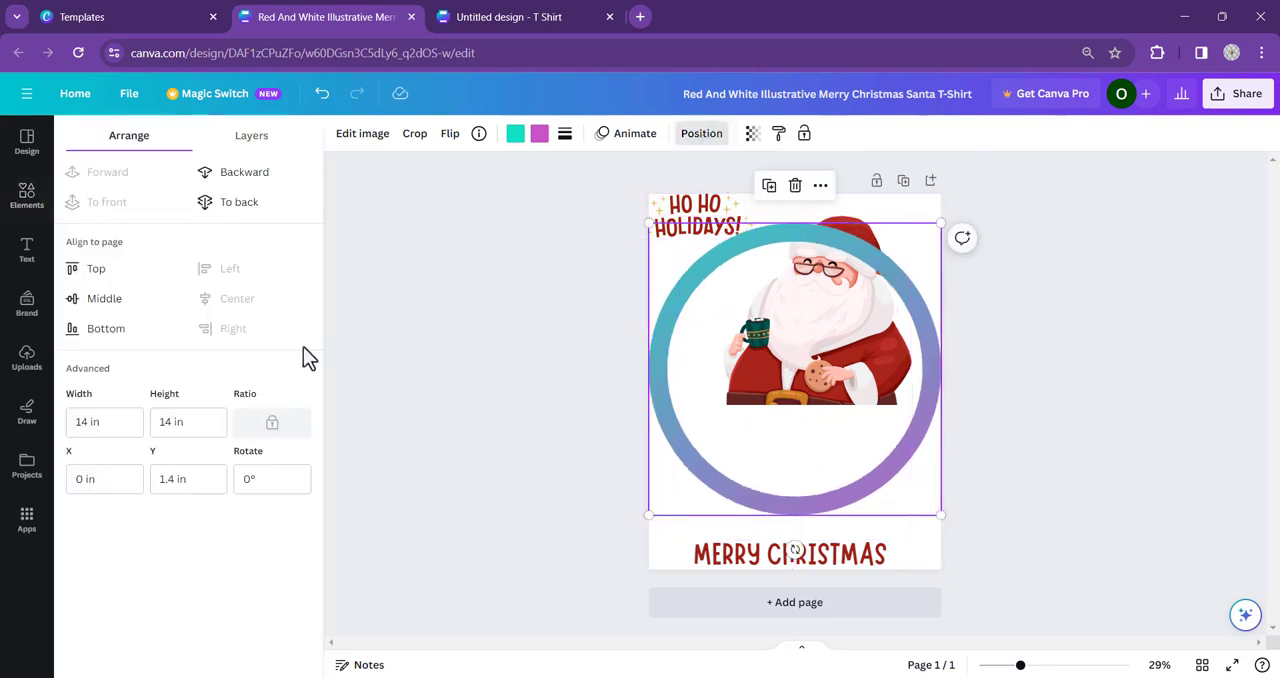
pyautogui.click(100, 300)
# - Move Santa to the centre of the ring and align the image to the page's vertical middle
pyautogui.click(847, 306)
pyautogui.moveTo(850, 220); pyautogui.dragTo(829, 283)
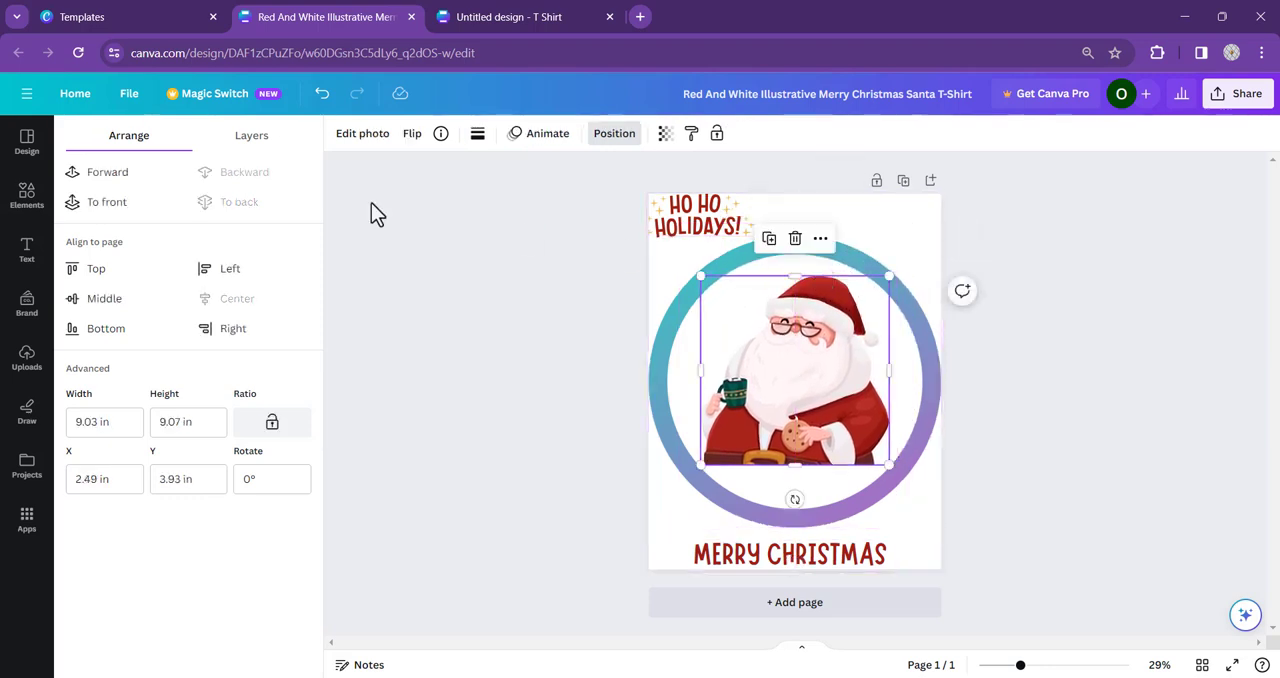
pyautogui.click(117, 303)
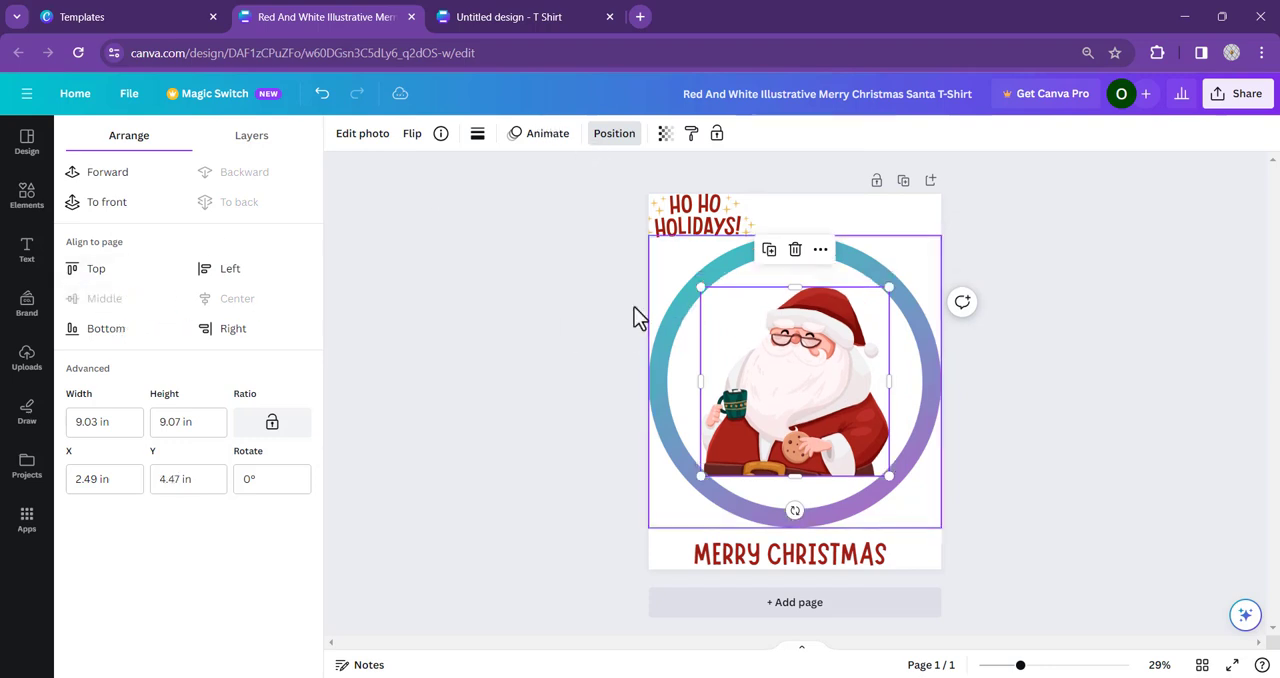
pyautogui.click(788, 375)
pyautogui.click(567, 460)
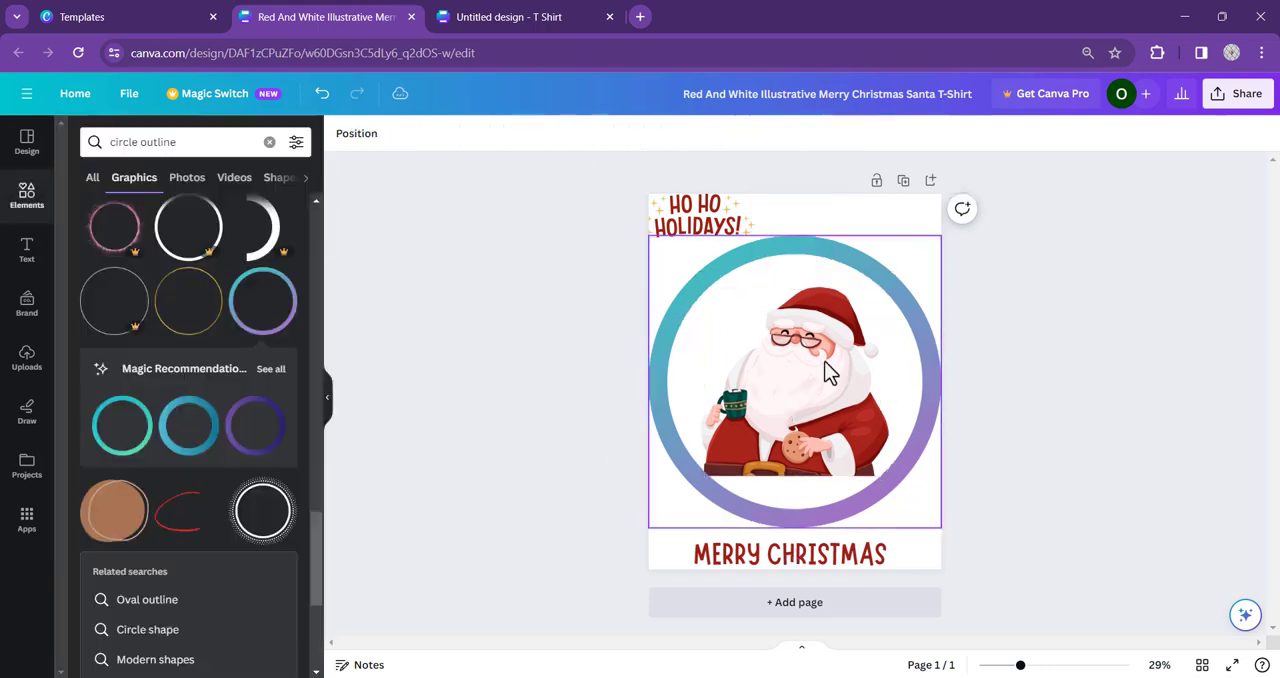
# - Recolour the ring's gradient, changing its purple end to white and its teal end to bright red
pyautogui.click(744, 249)
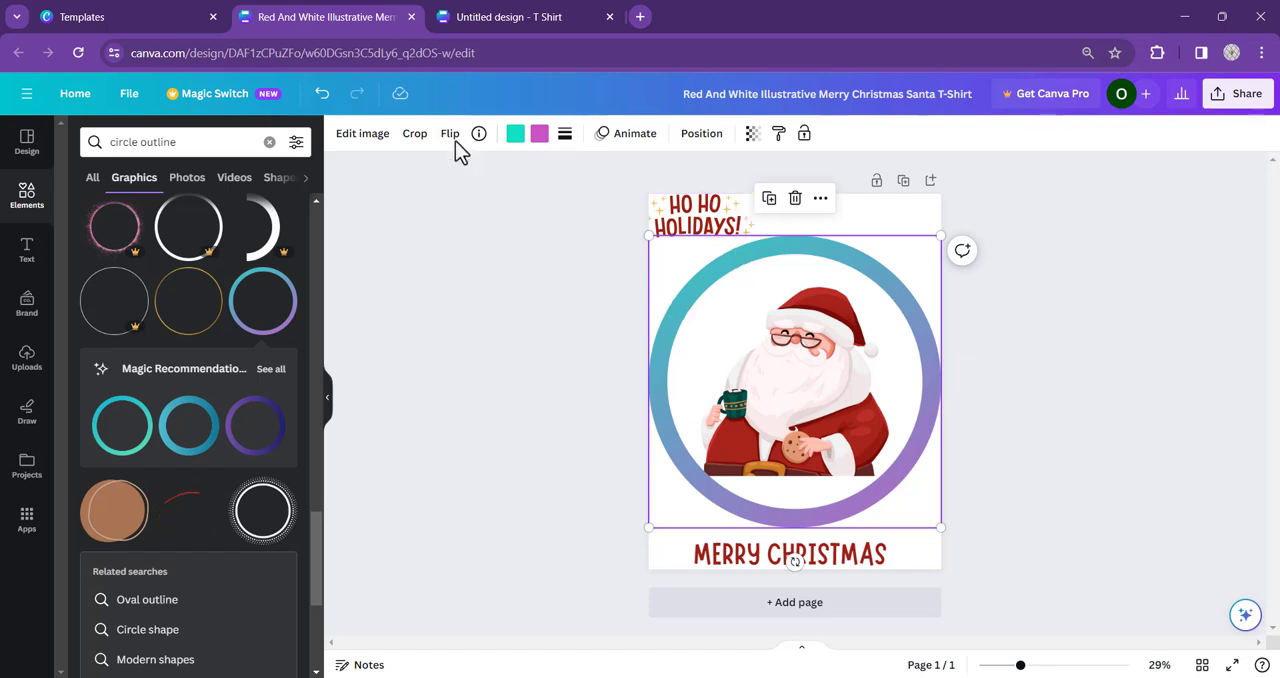
pyautogui.click(537, 140)
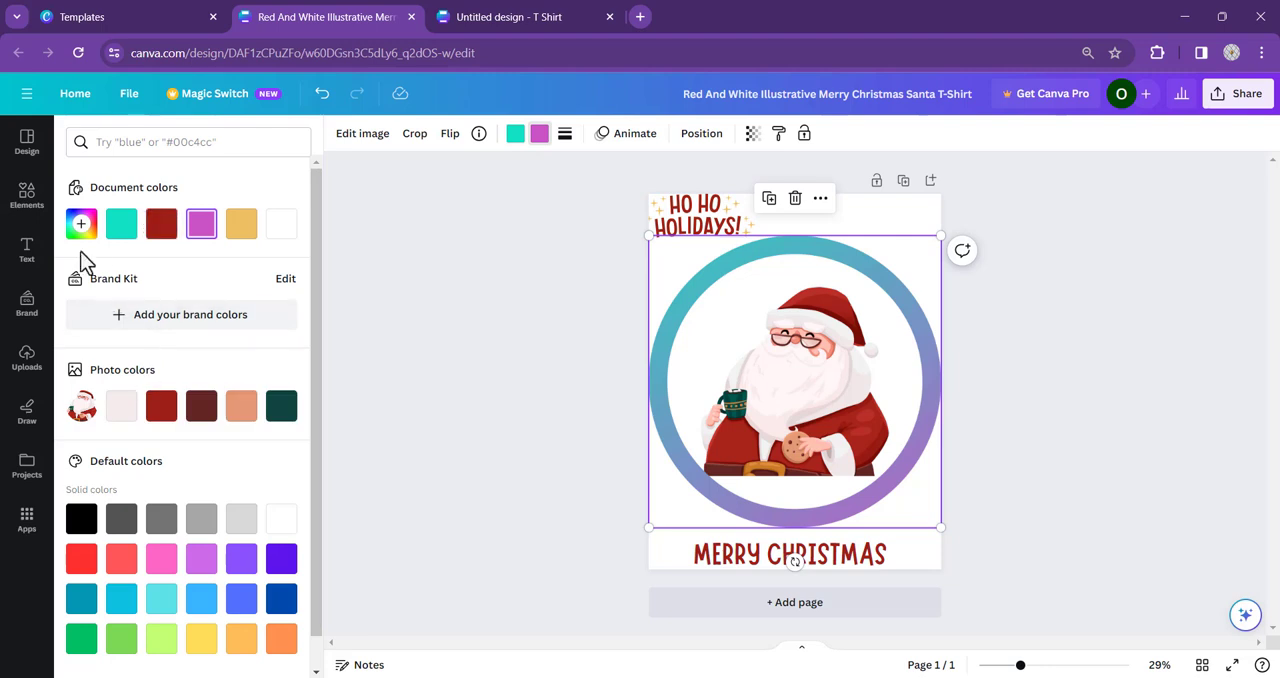
pyautogui.click(121, 405)
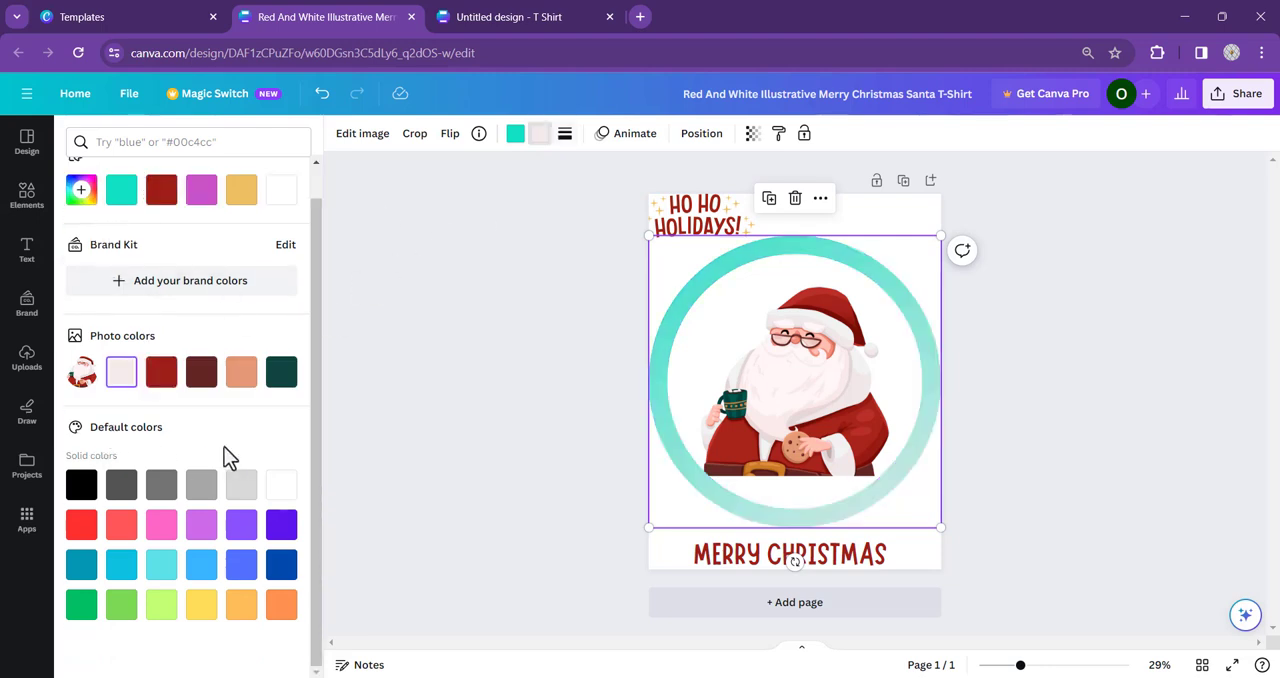
pyautogui.click(280, 487)
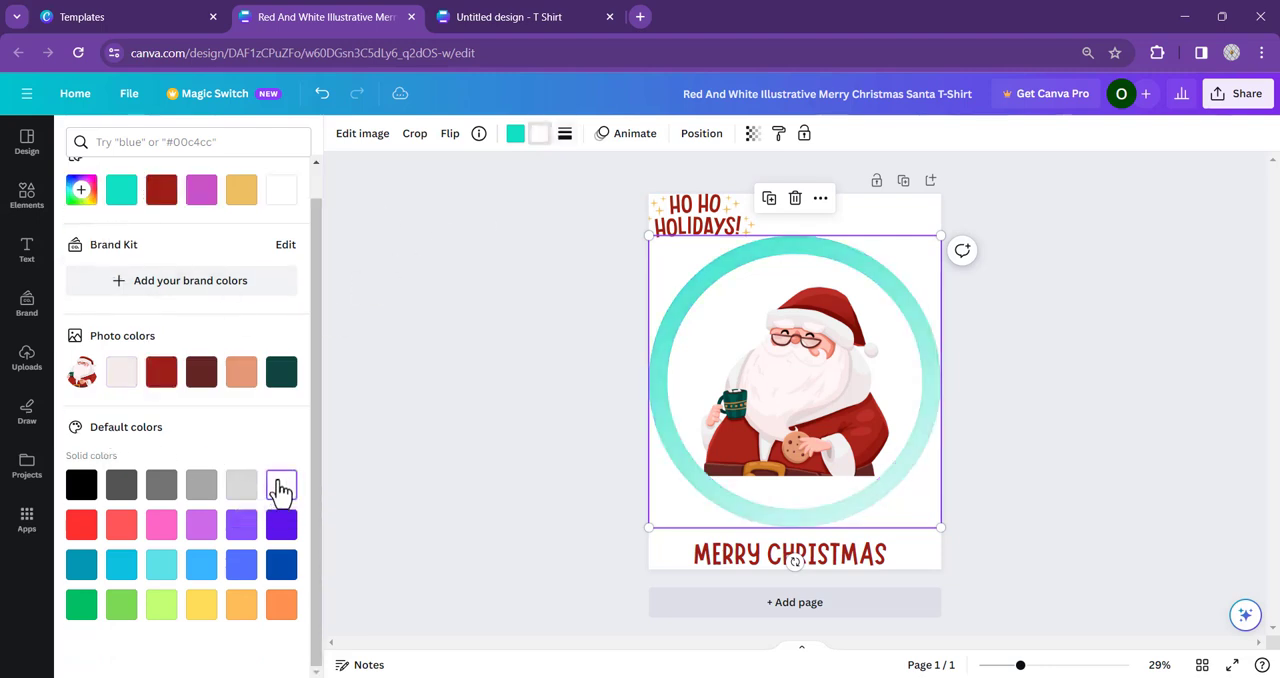
pyautogui.click(515, 135)
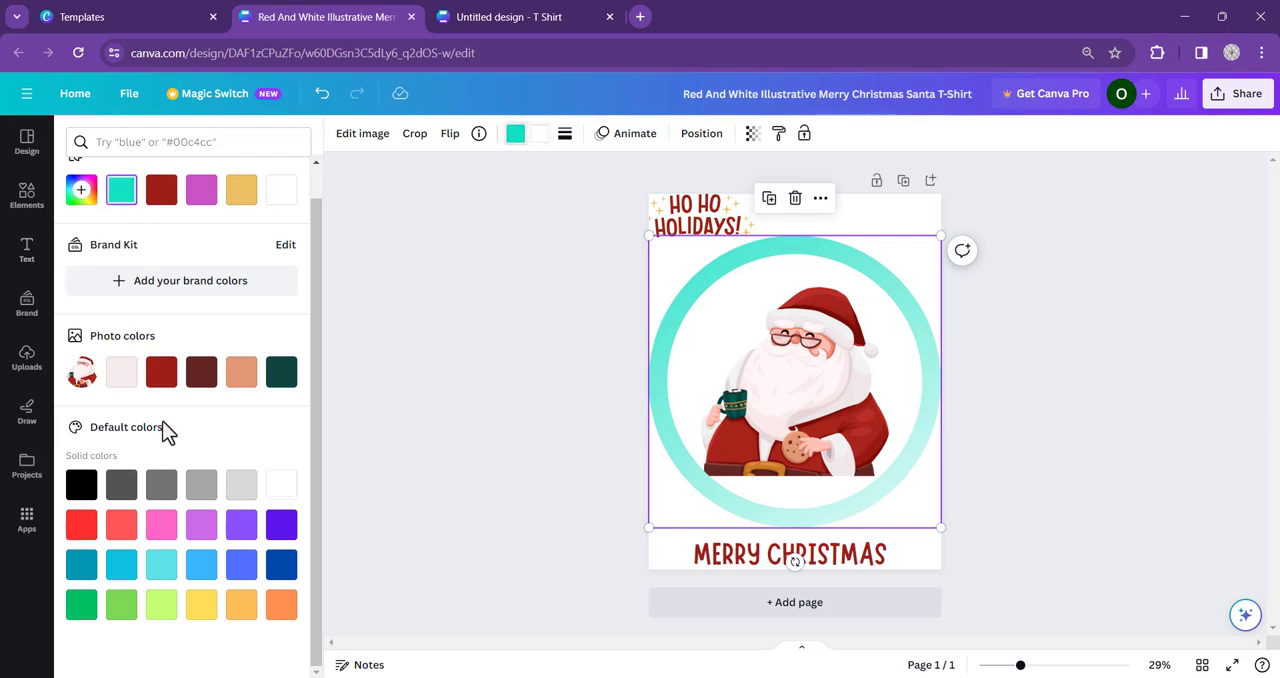
pyautogui.click(81, 524)
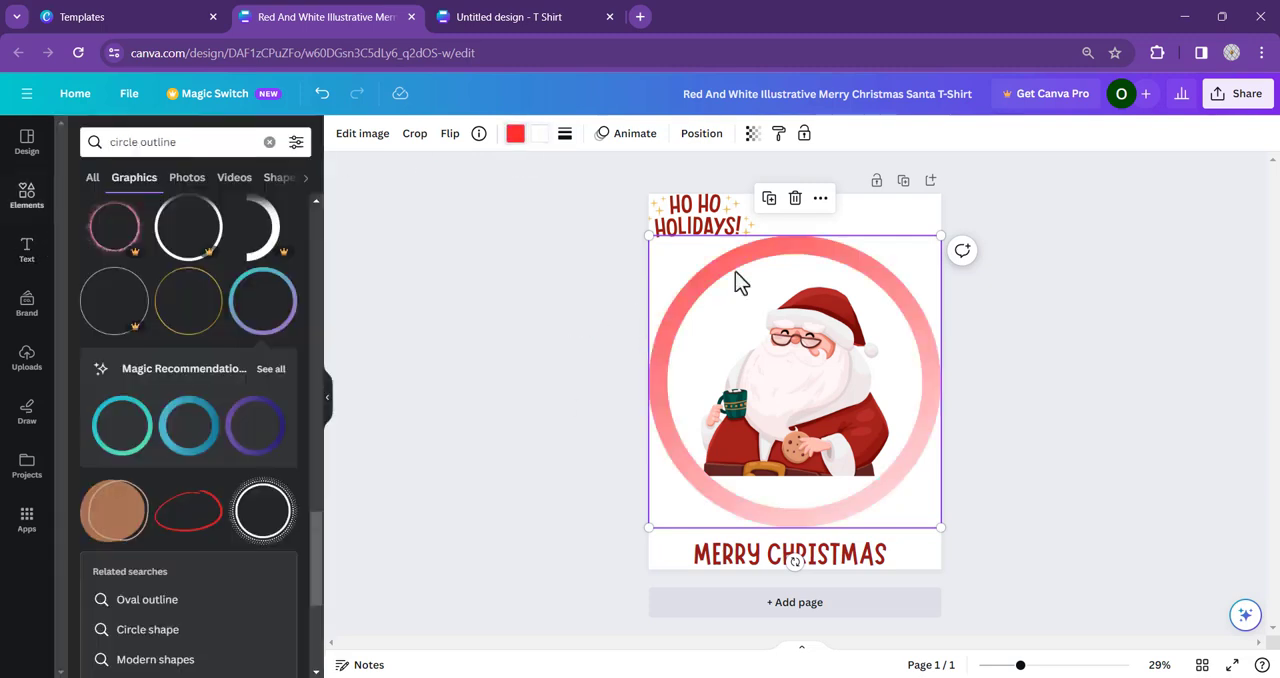
# - Search the graphics for "background" and narrow the results to the "Background black" suggestion
pyautogui.click(706, 215)
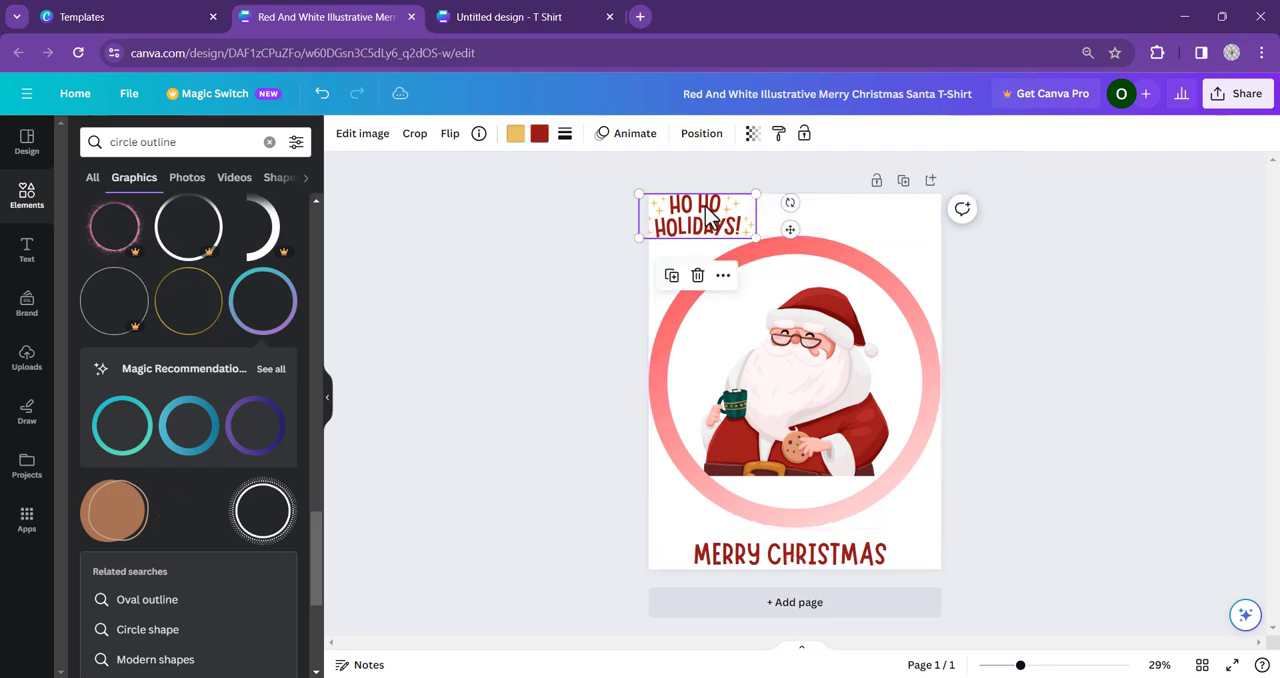
pyautogui.click(852, 210)
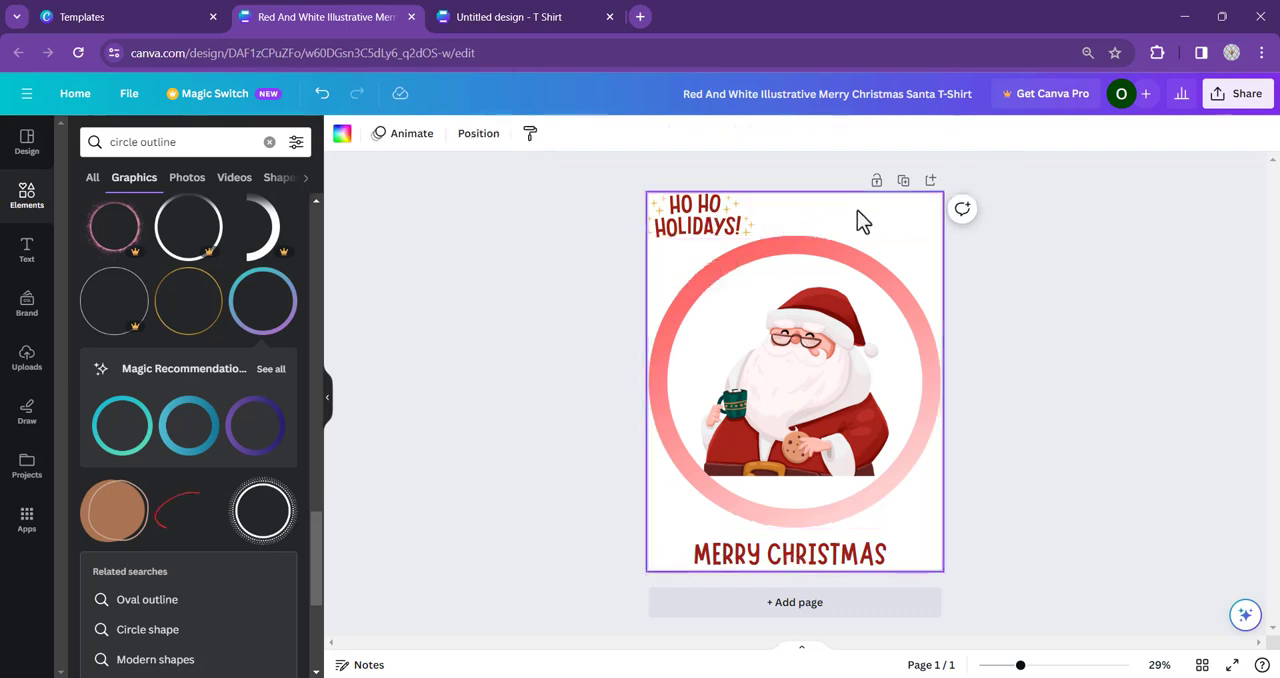
pyautogui.click(190, 143)
pyautogui.write('back')
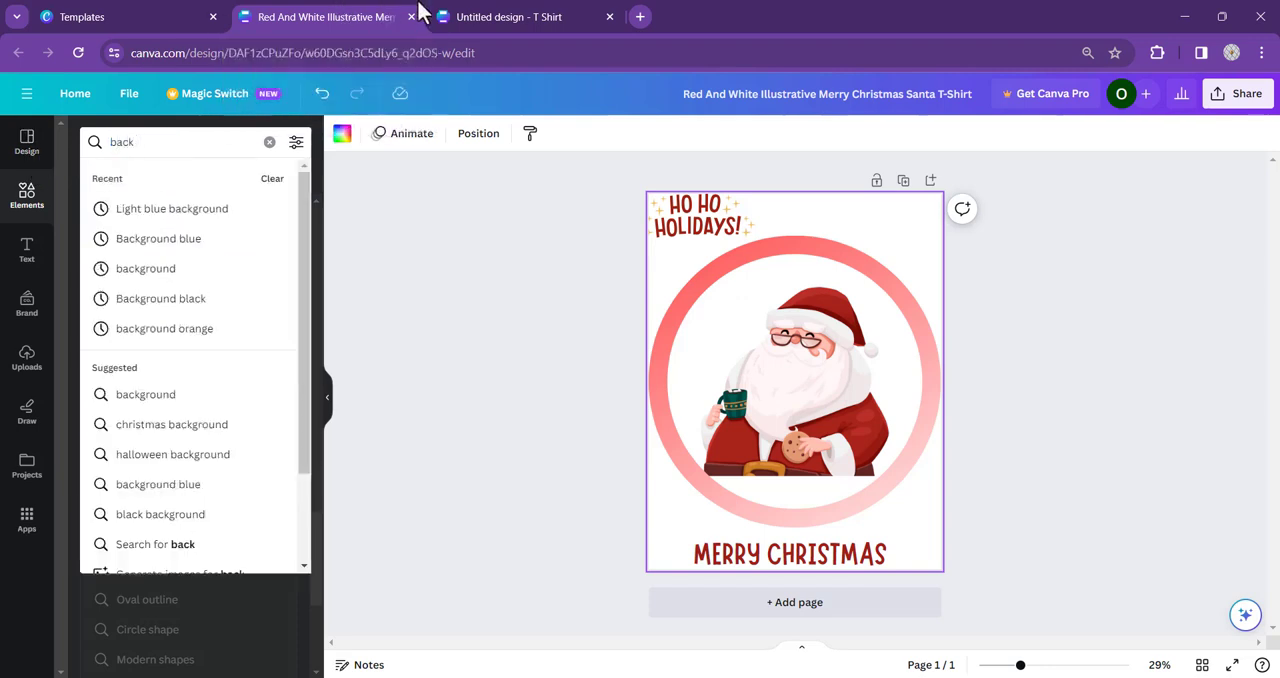
pyautogui.write('ground')
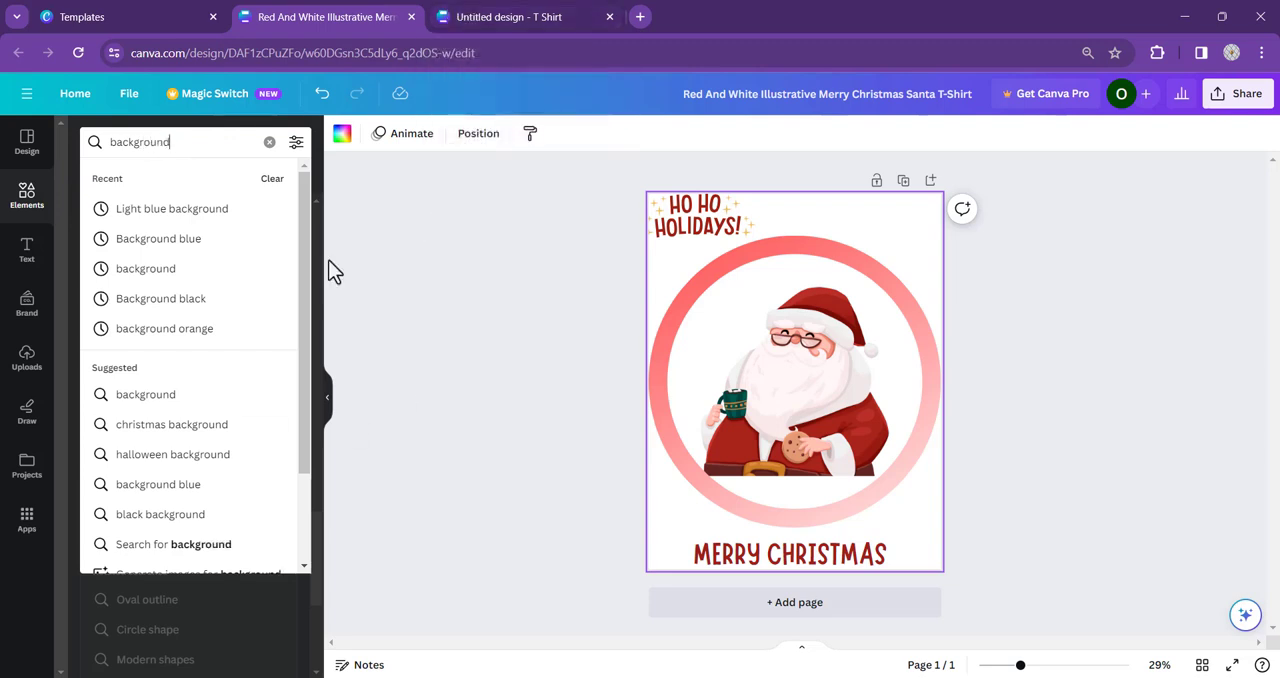
pyautogui.click(186, 270)
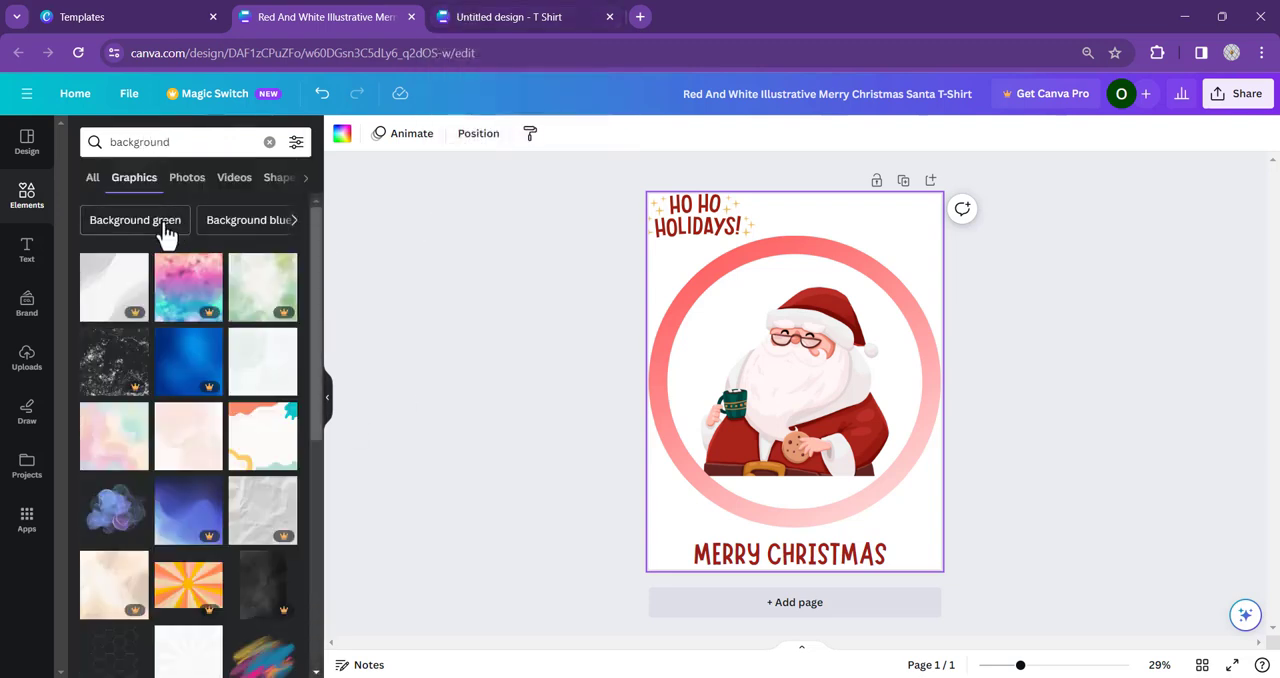
pyautogui.click(290, 224)
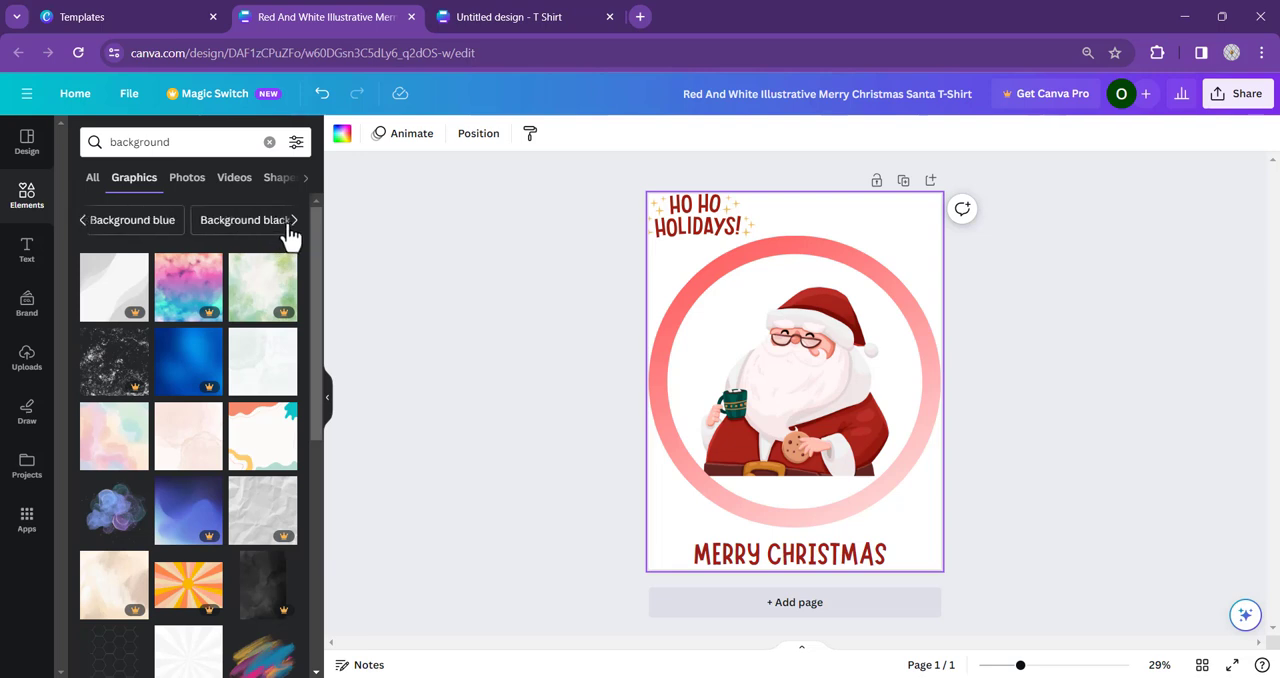
pyautogui.click(267, 222)
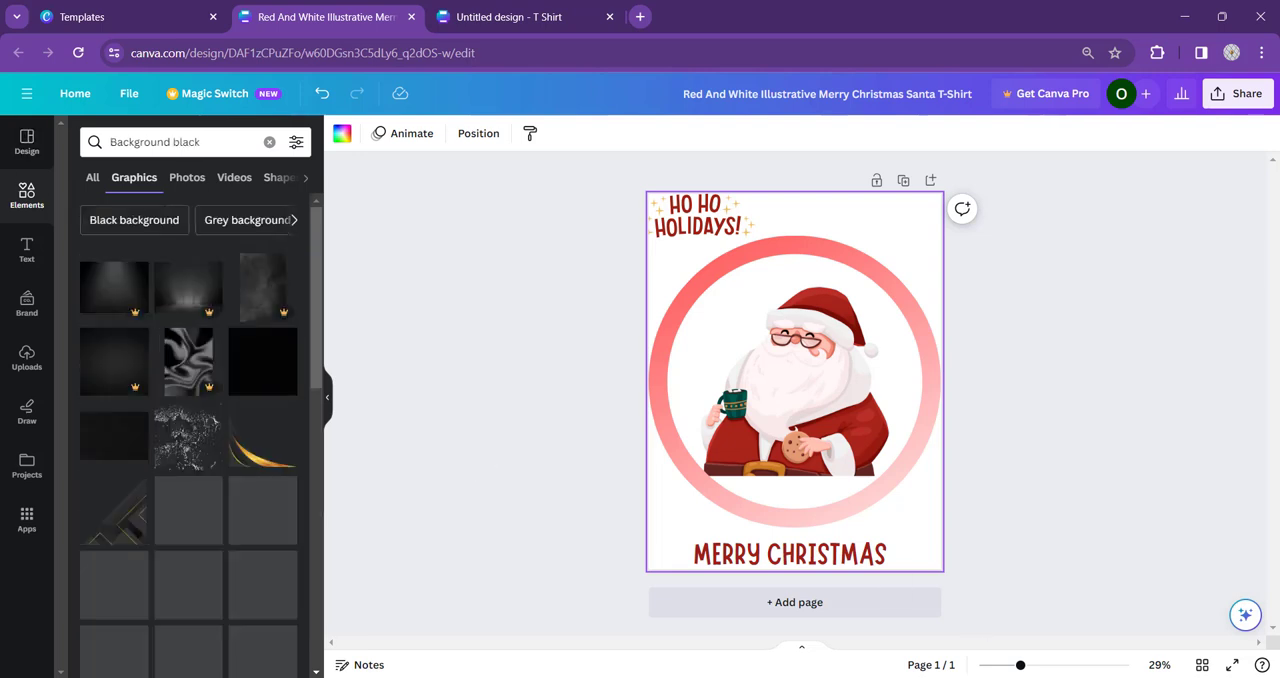
# - Add the free black background graphic with faint vertical scratches and stretch it to cover the whole page
pyautogui.scroll(-3, 185, 305)
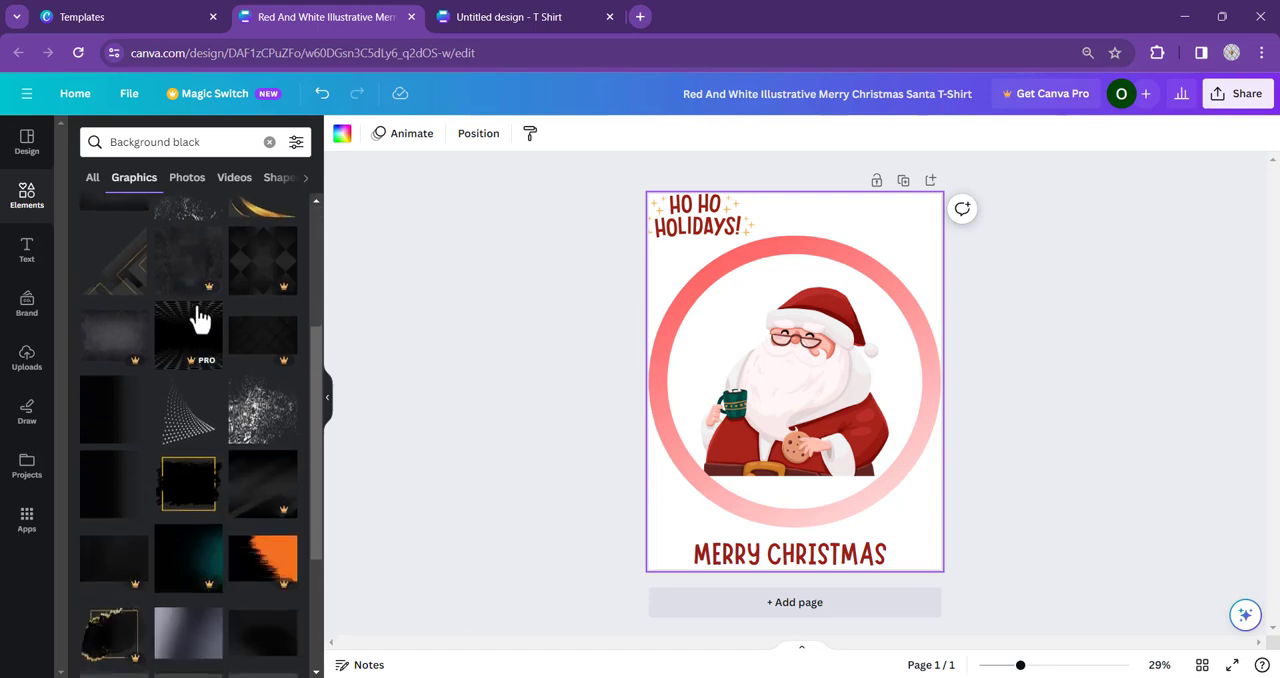
pyautogui.scroll(-1, 273, 358)
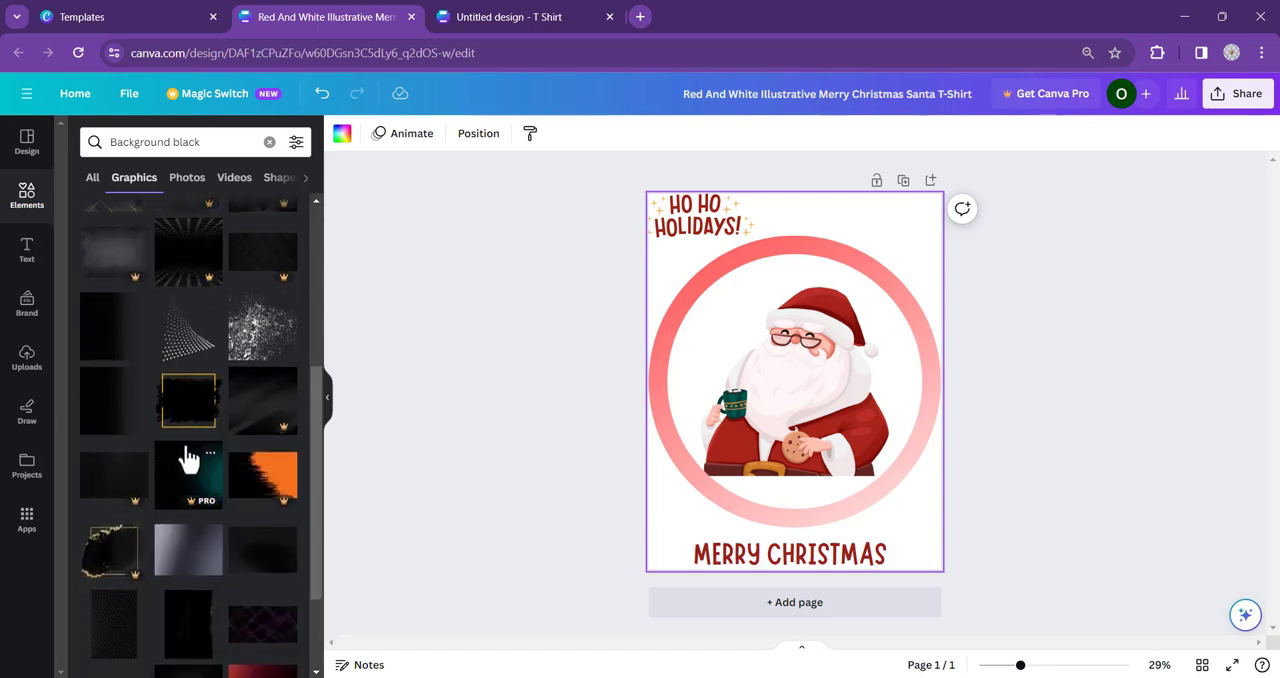
pyautogui.scroll(-3, 190, 463)
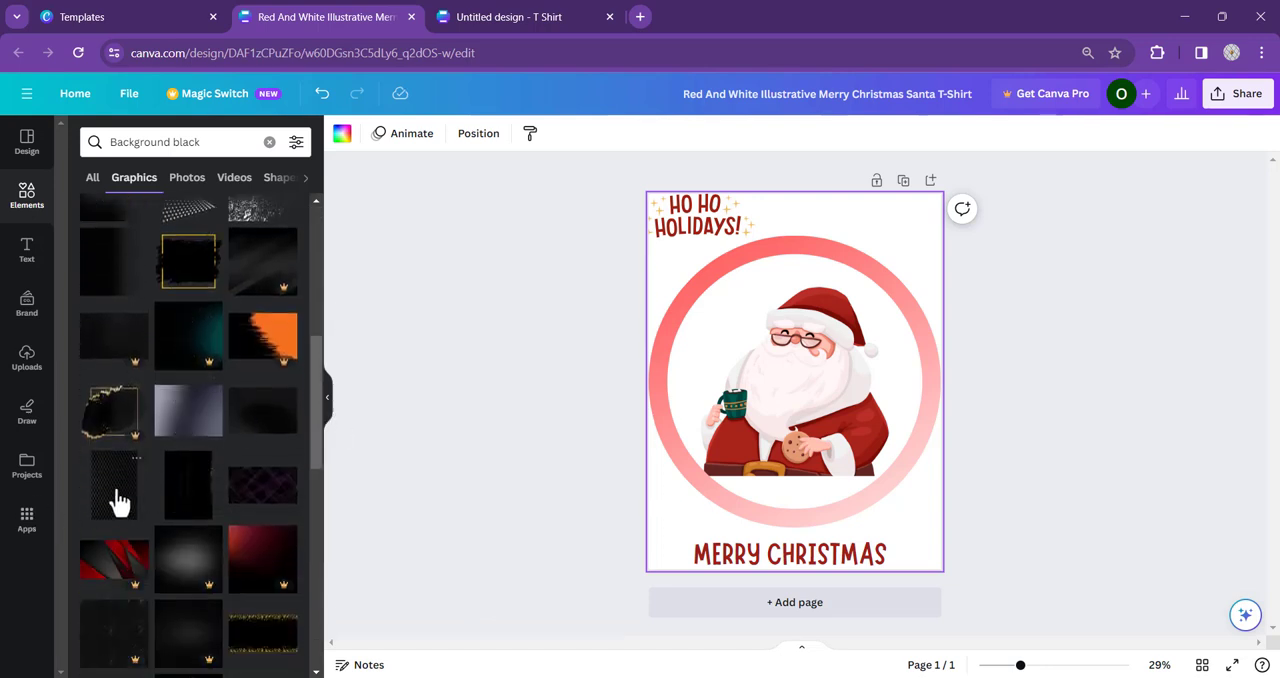
pyautogui.click(191, 485)
pyautogui.moveTo(796, 222); pyautogui.dragTo(797, 194)
pyautogui.moveTo(788, 542); pyautogui.dragTo(796, 569)
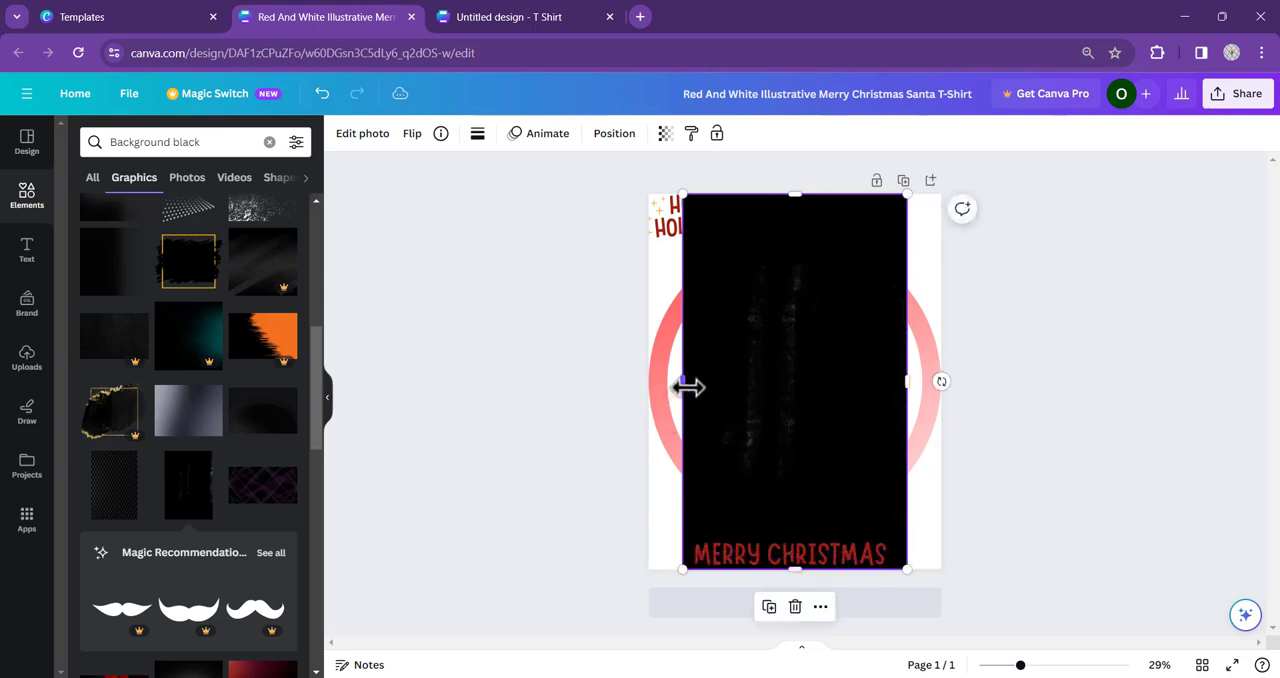
pyautogui.moveTo(676, 384); pyautogui.dragTo(650, 384)
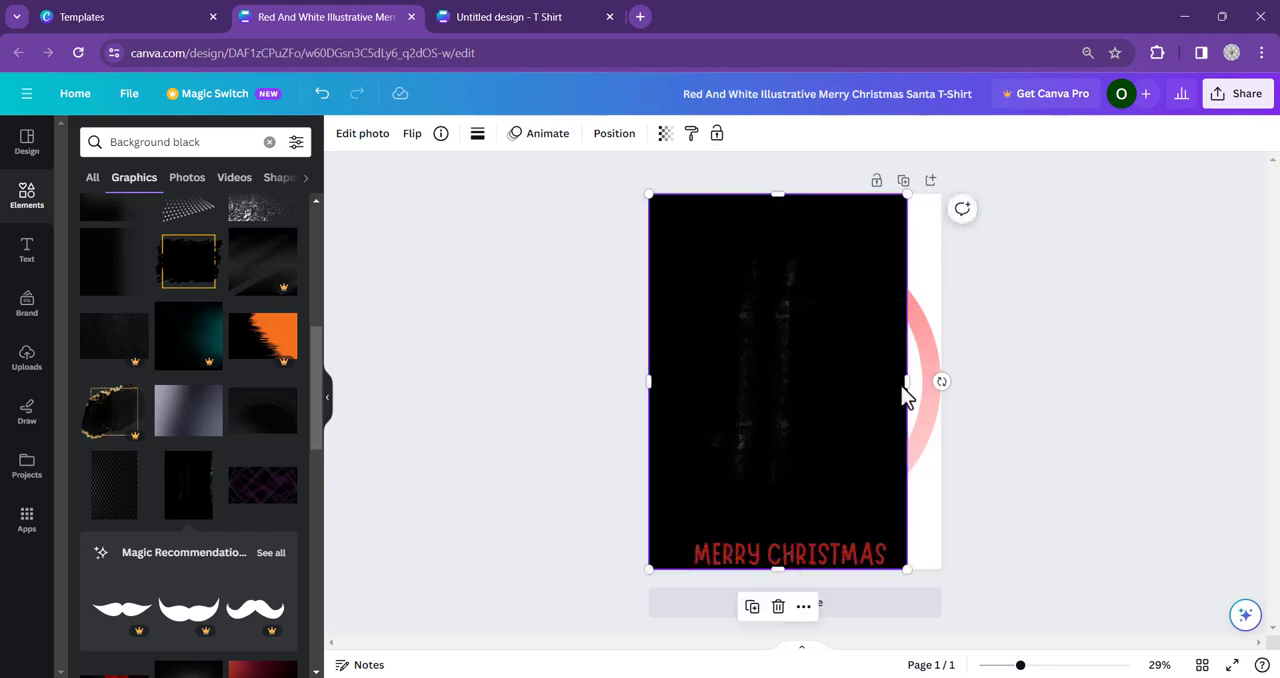
pyautogui.moveTo(906, 381); pyautogui.dragTo(940, 380)
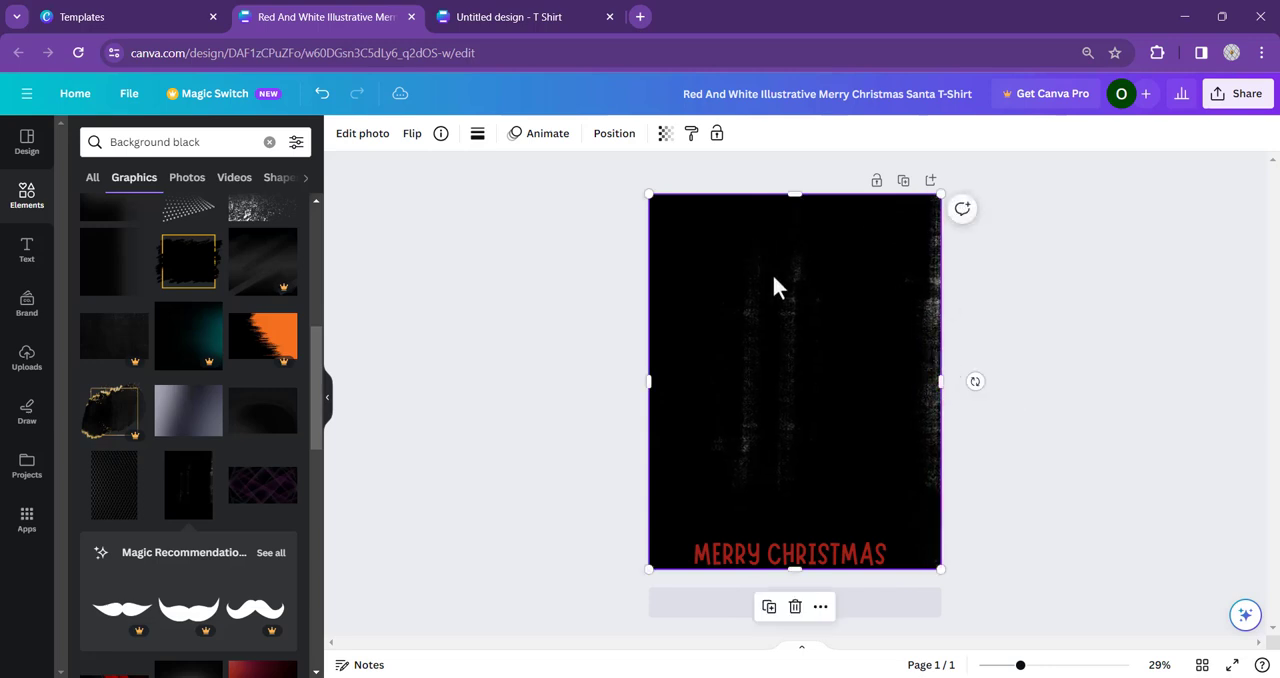
# - Send the black background graphic to the back, behind Santa, the ring and the texts
pyautogui.rightClick(852, 310)
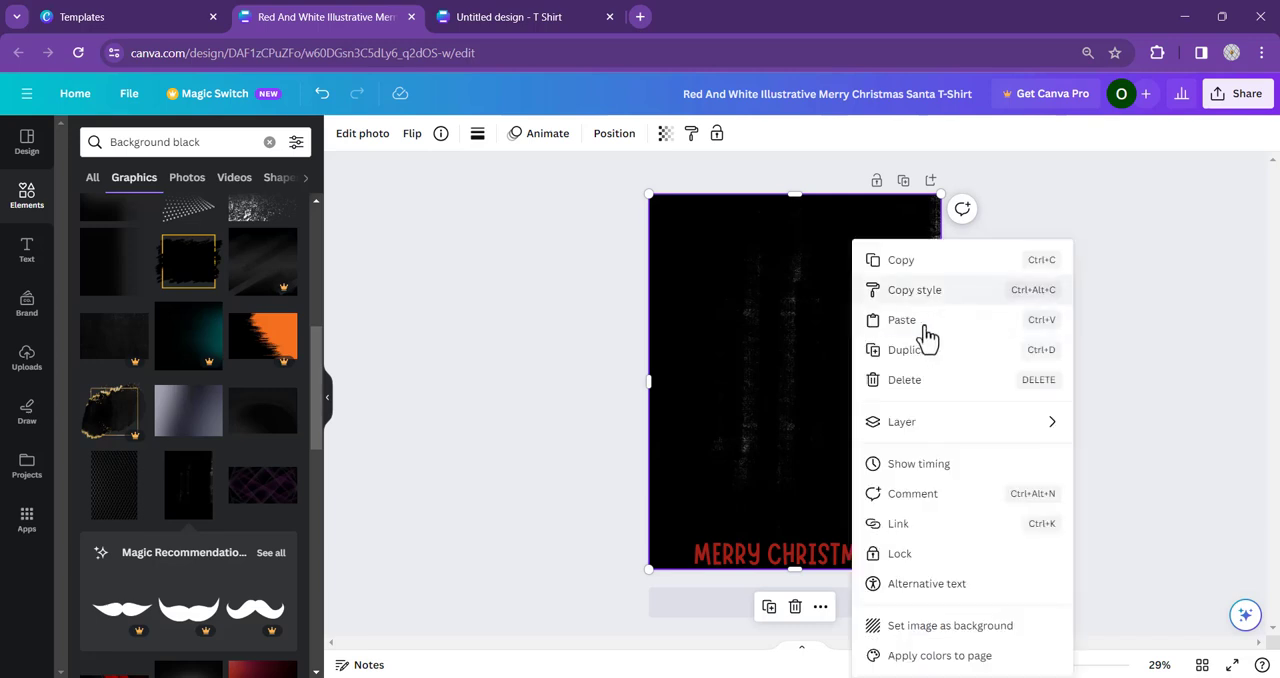
pyautogui.moveTo(903, 425)
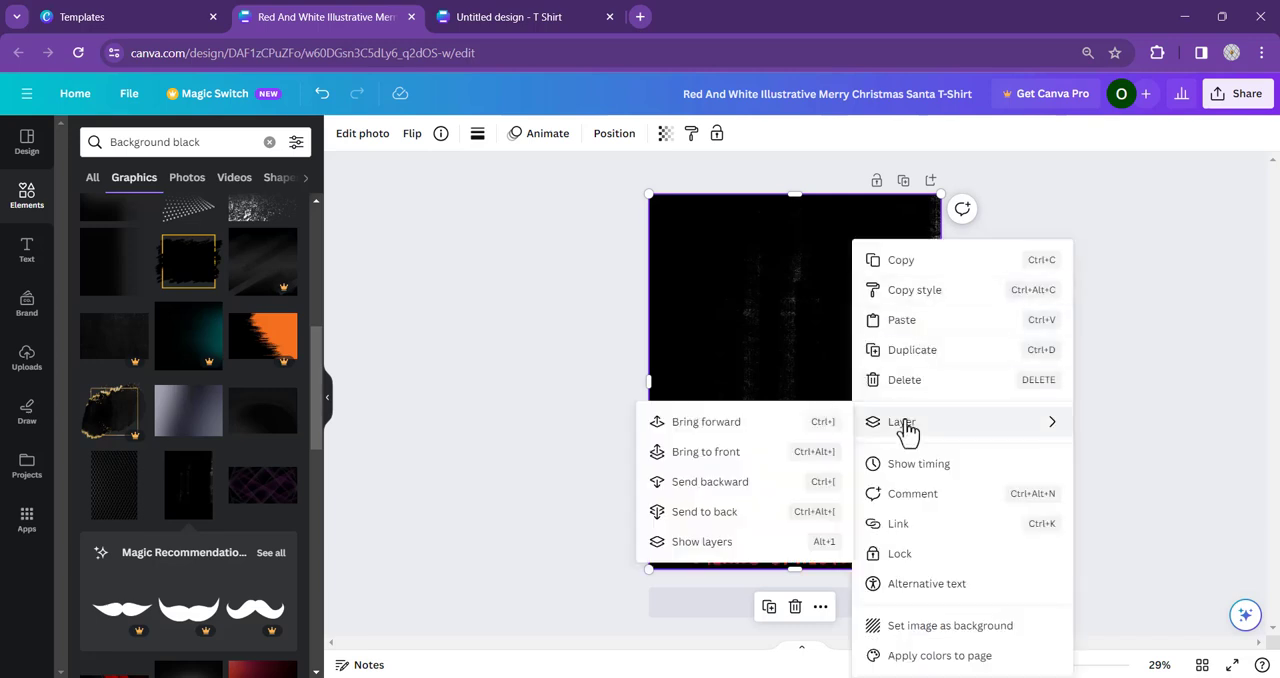
pyautogui.click(705, 515)
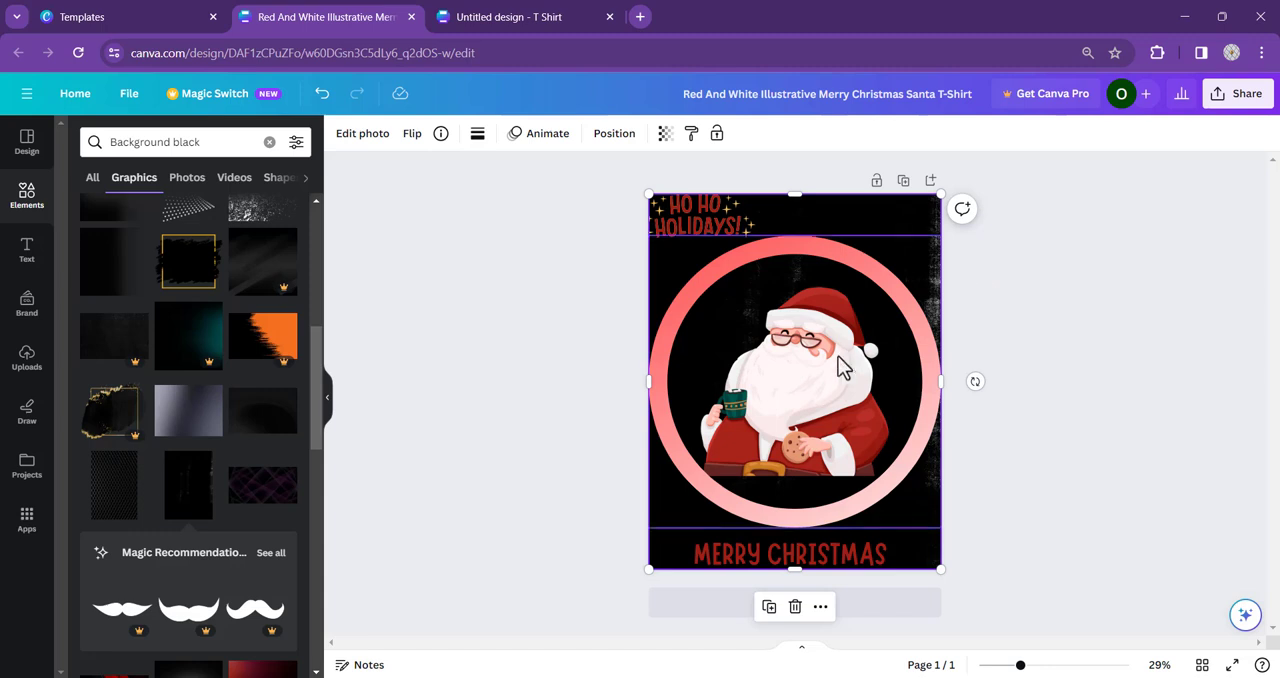
# - Delete the "HO HO HOLIDAYS!" graphic from the page's upper corner
pyautogui.click(792, 550)
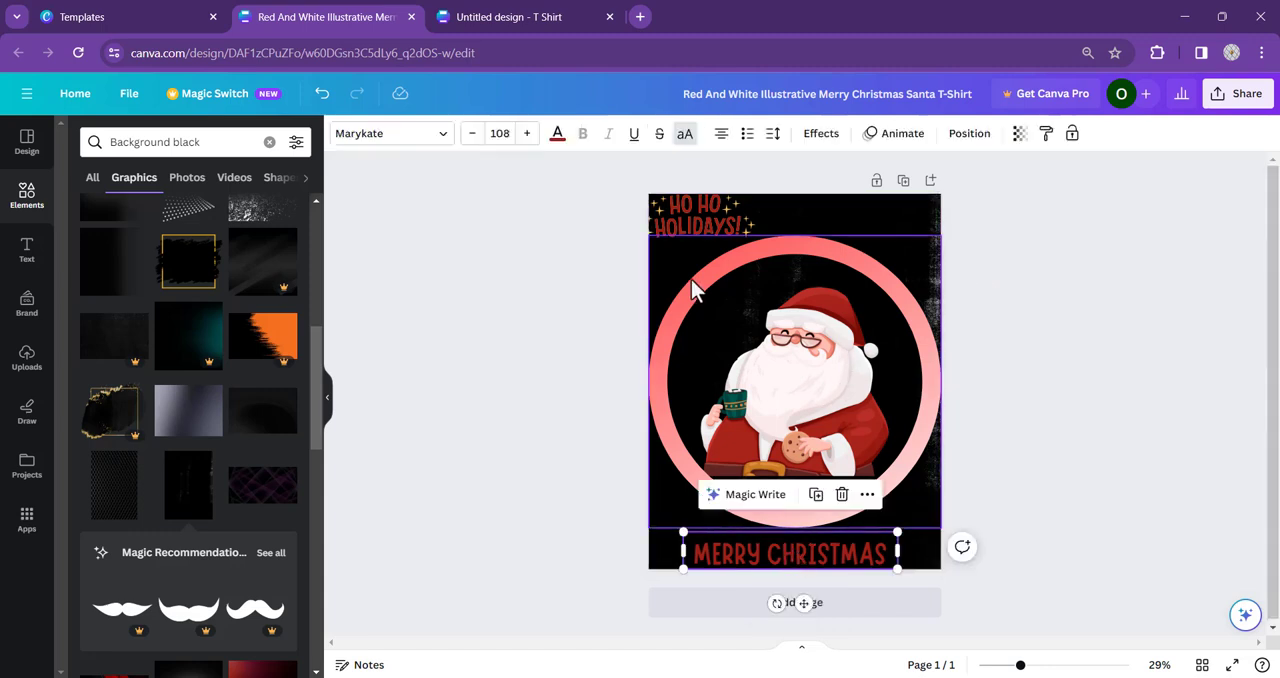
pyautogui.click(685, 203)
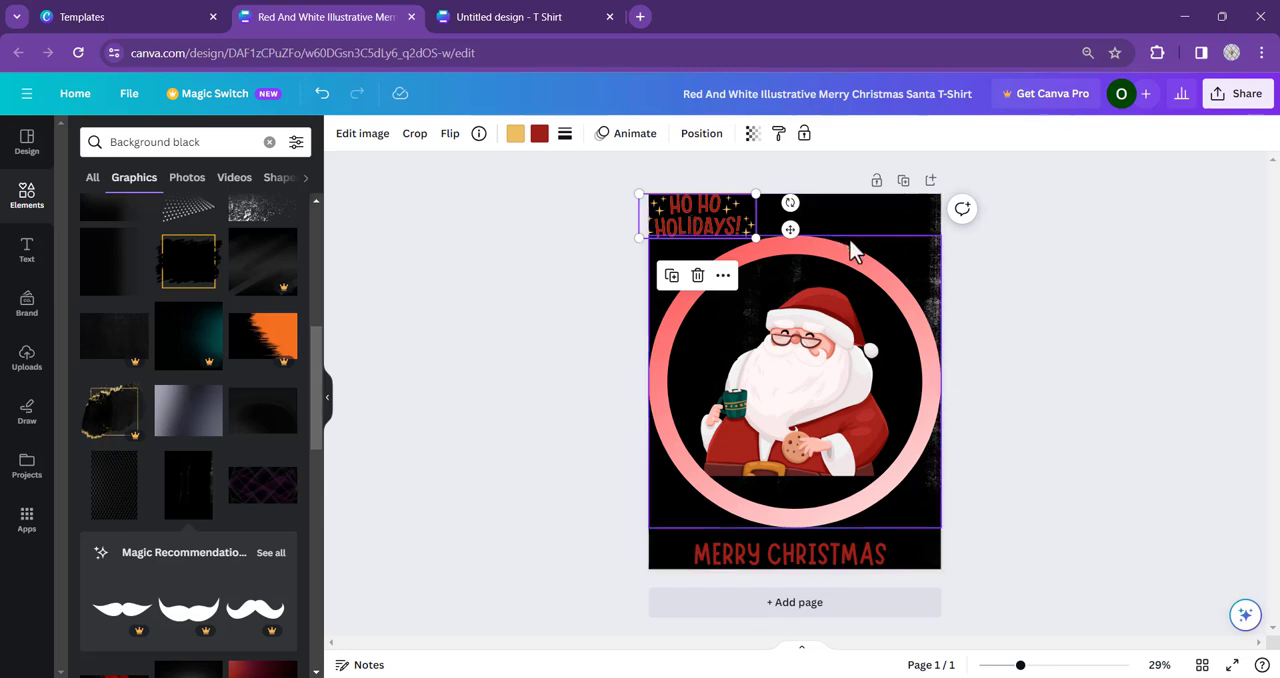
pyautogui.press('Delete')
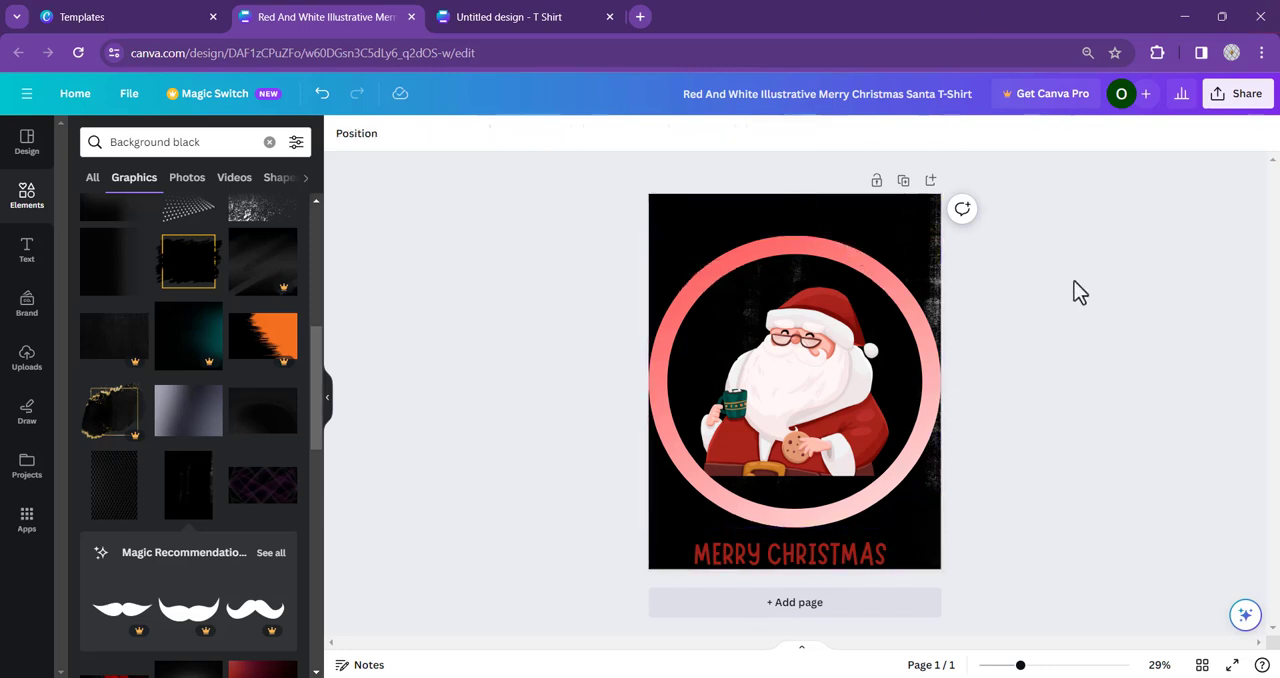
# - Change the red end of the ring's gradient to the custom red #F43737
pyautogui.click(840, 258)
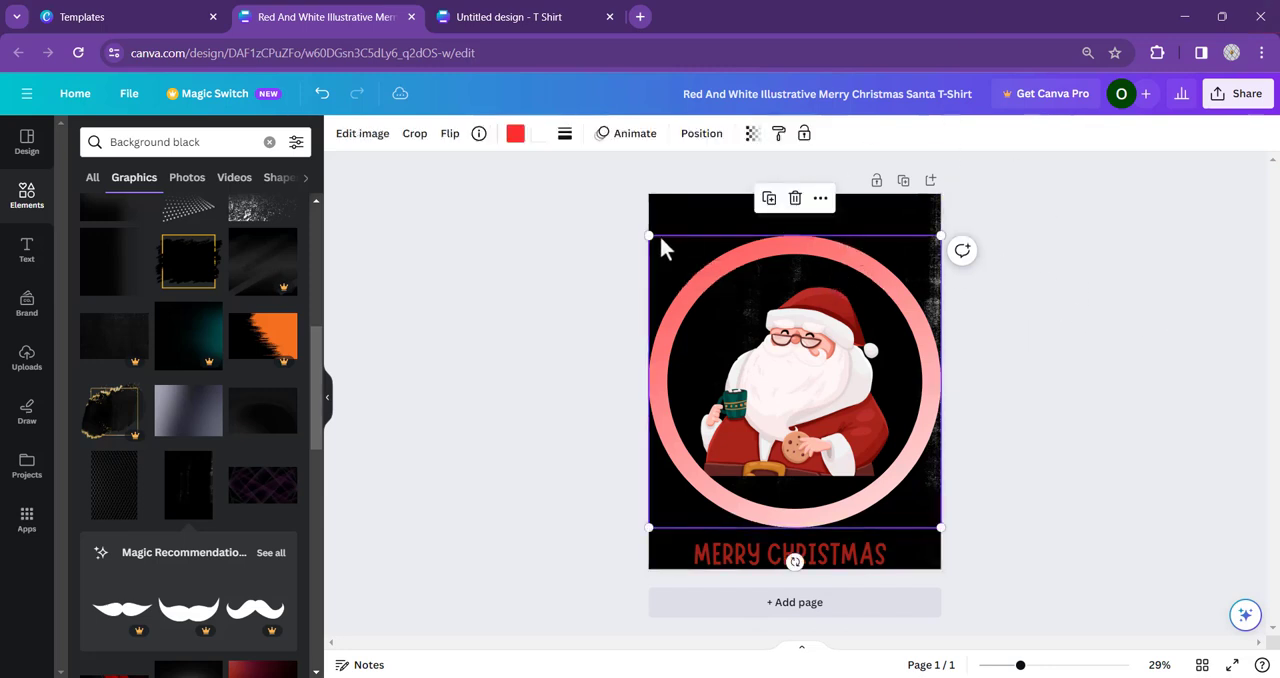
pyautogui.click(514, 138)
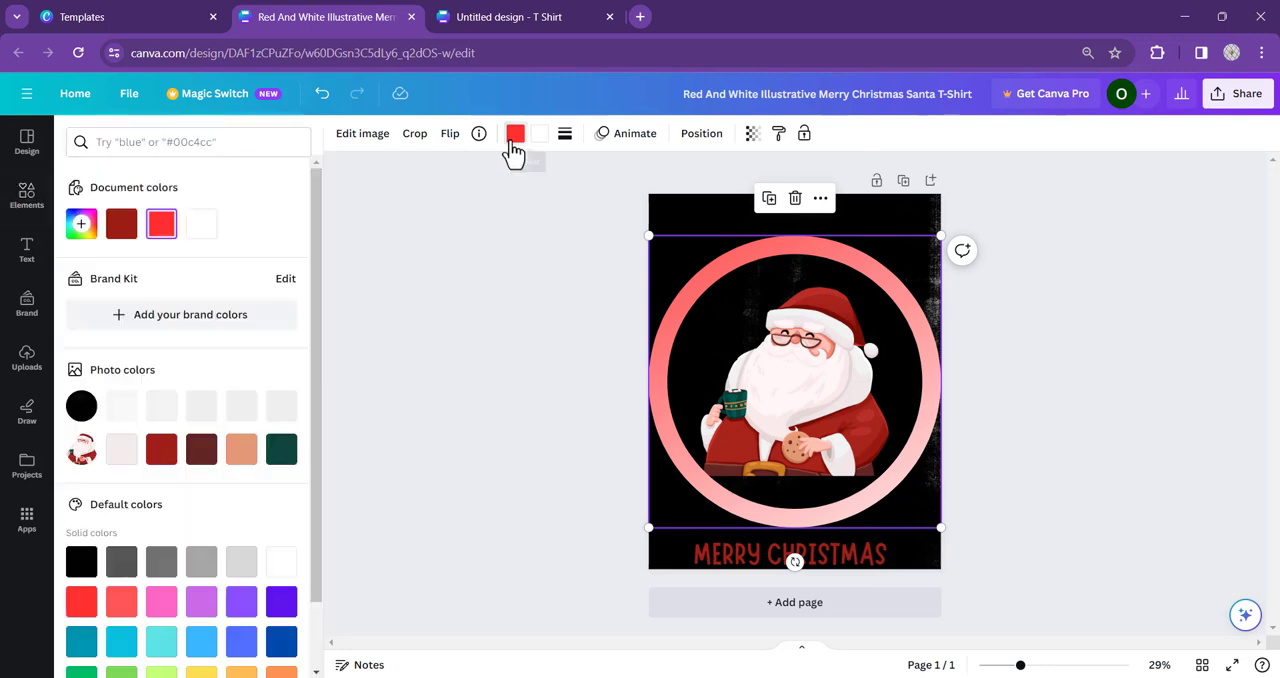
pyautogui.click(91, 228)
pyautogui.click(264, 270)
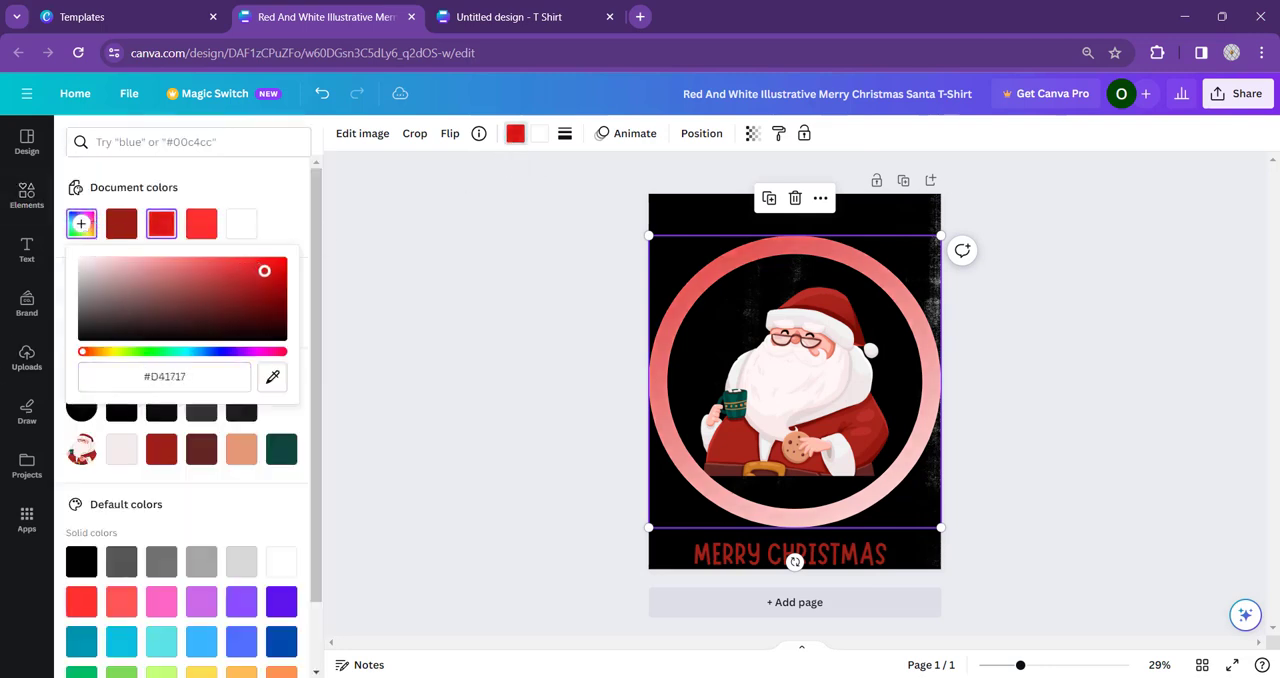
pyautogui.moveTo(270, 273)
pyautogui.mouseDown()
pyautogui.moveTo(276, 290)
pyautogui.moveTo(256, 262)
pyautogui.mouseUp()
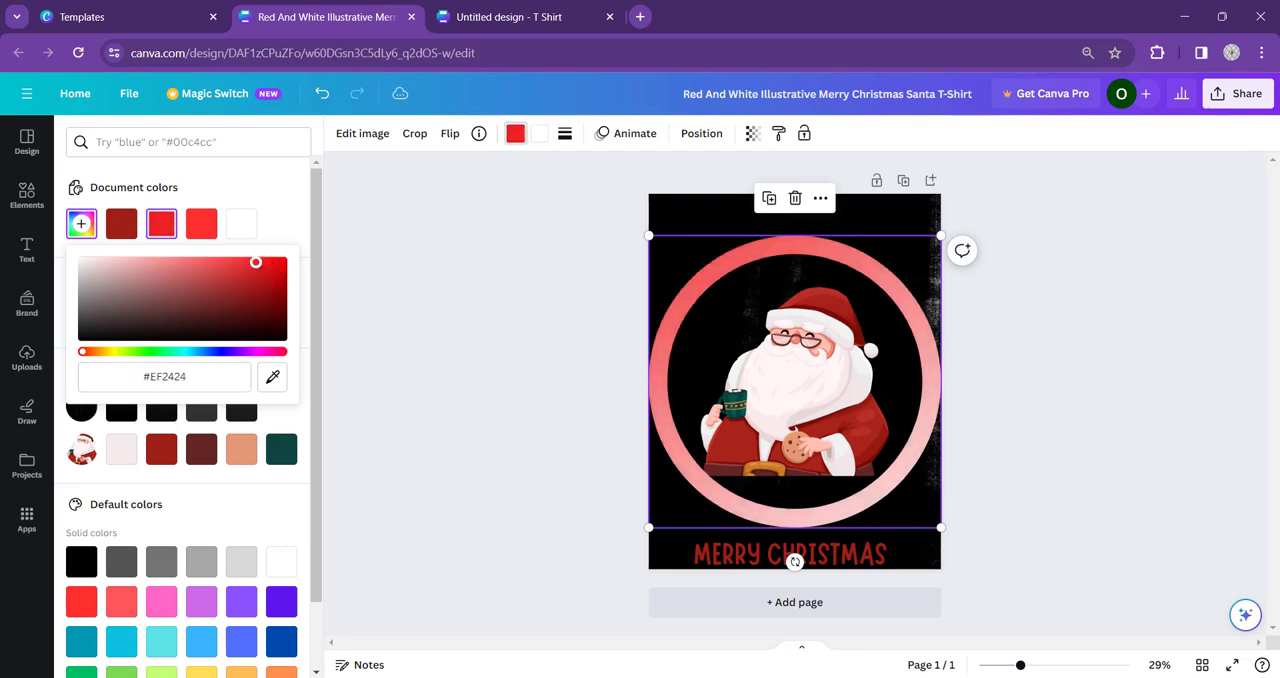
# - Swap the ring's gradient colours, making its white end bright red and its red end white
pyautogui.click(537, 138)
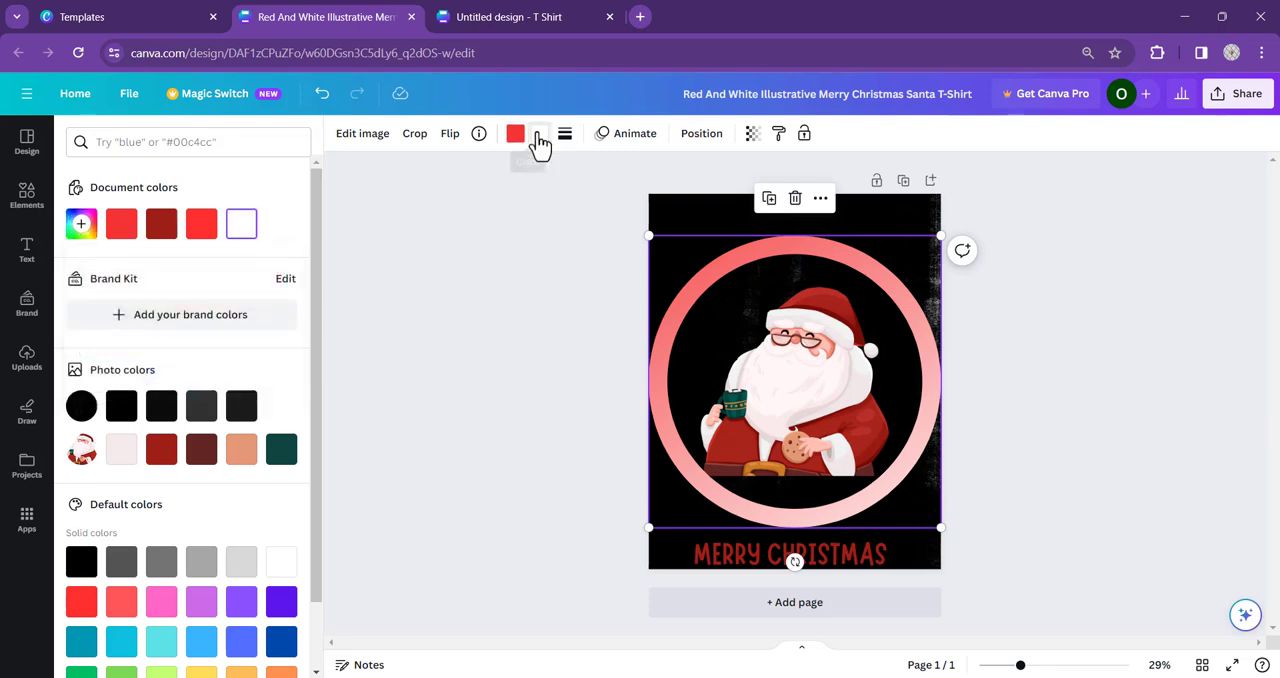
pyautogui.click(201, 223)
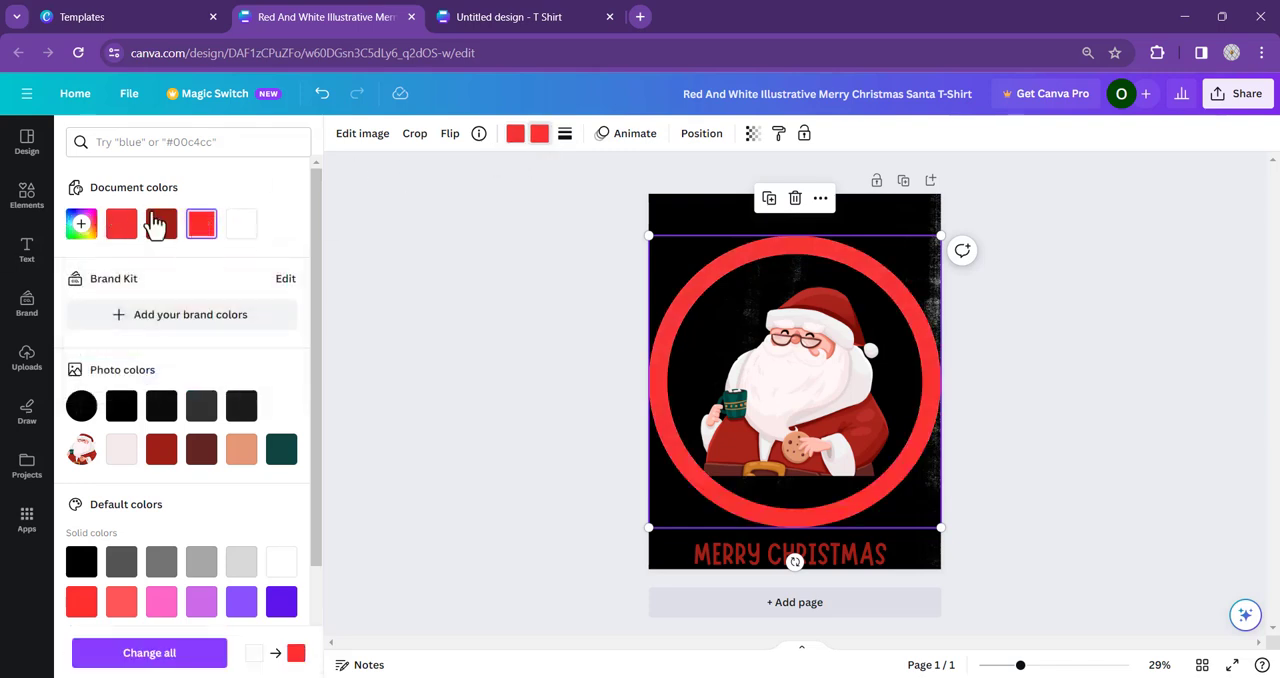
pyautogui.click(121, 223)
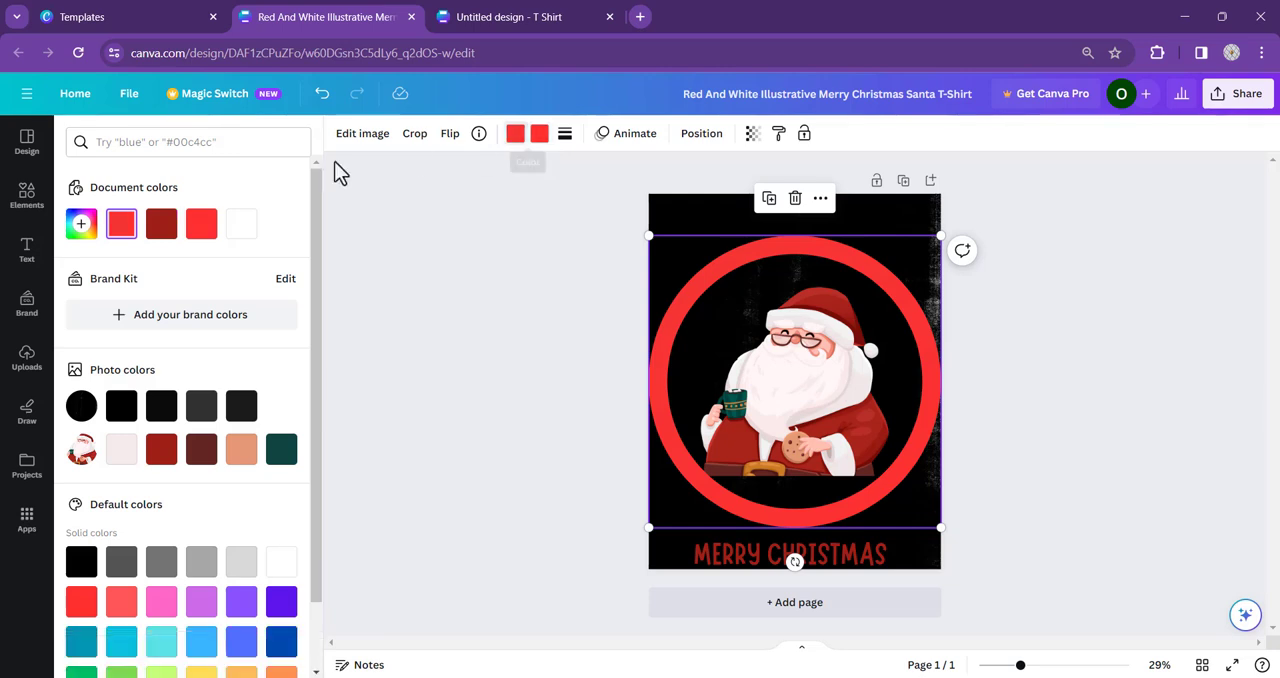
pyautogui.click(240, 225)
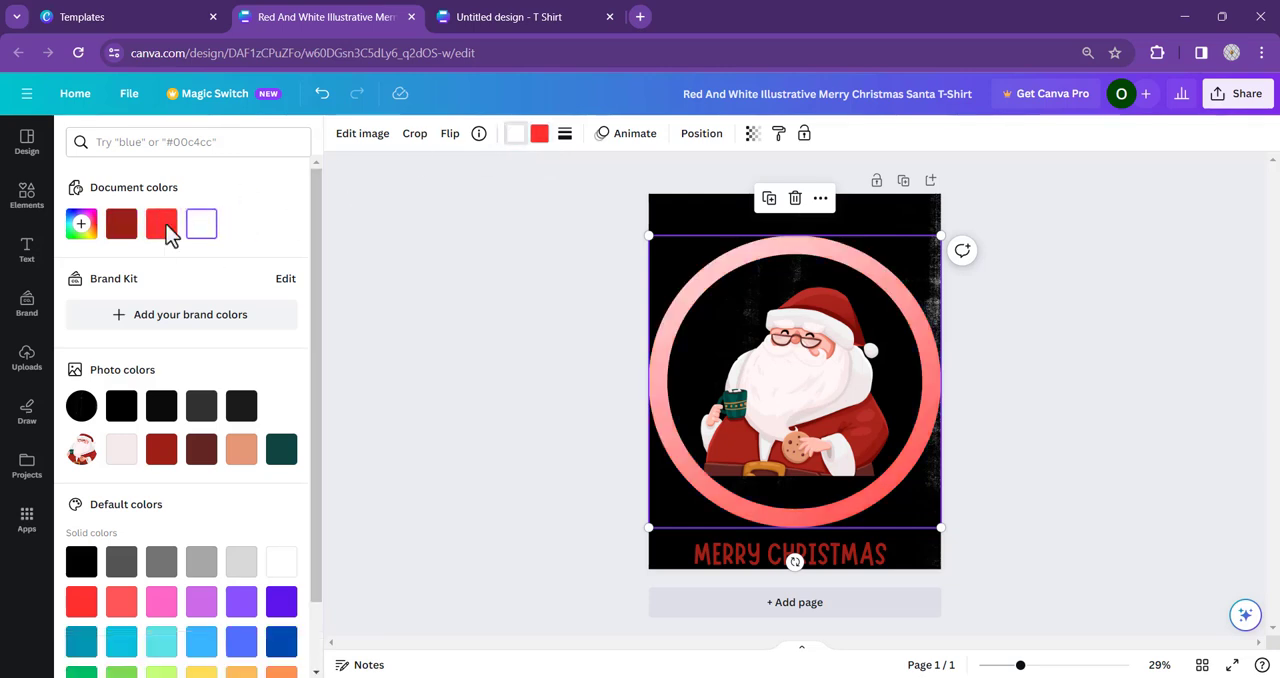
# - Darken the red end of the ring's gradient to a custom deep red
pyautogui.click(539, 138)
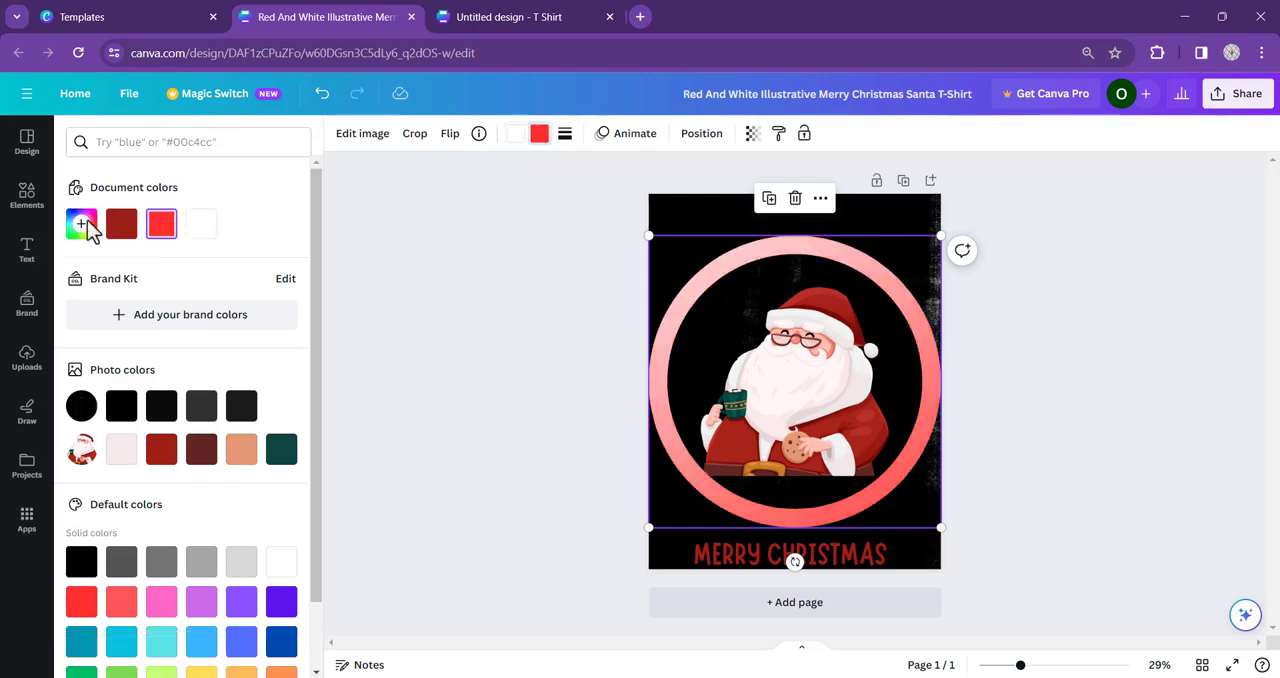
pyautogui.click(81, 223)
pyautogui.moveTo(250, 266); pyautogui.dragTo(277, 282)
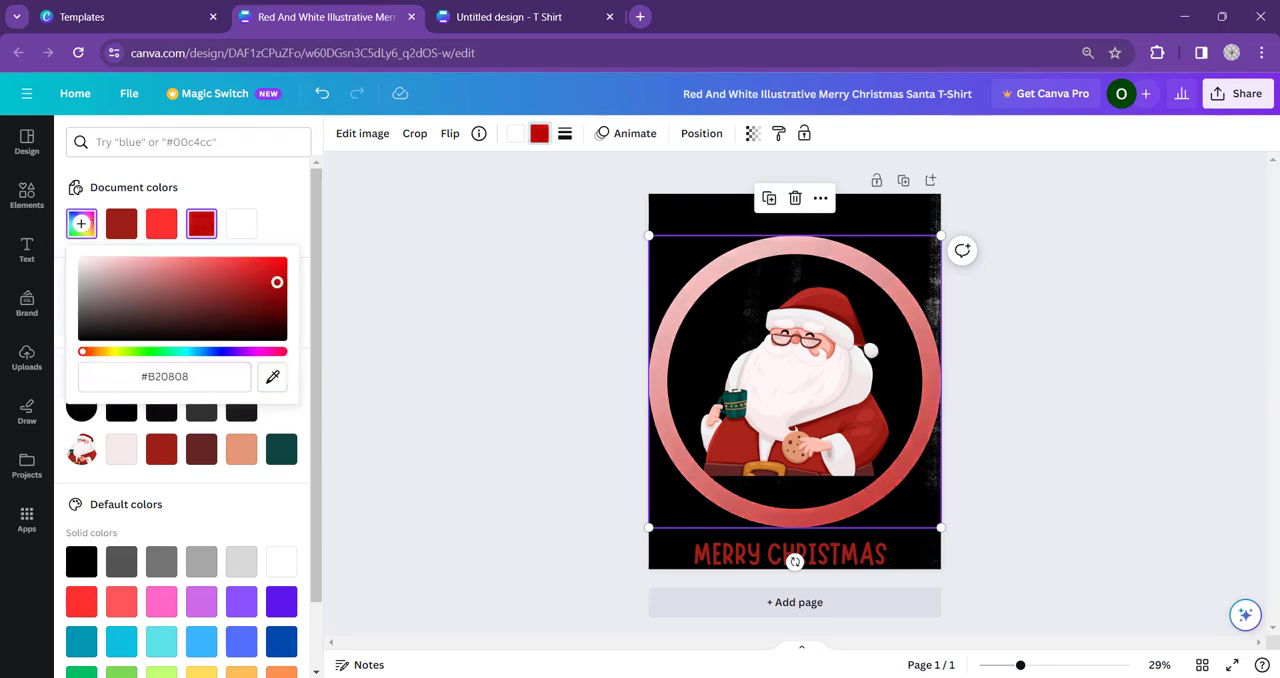
pyautogui.click(547, 239)
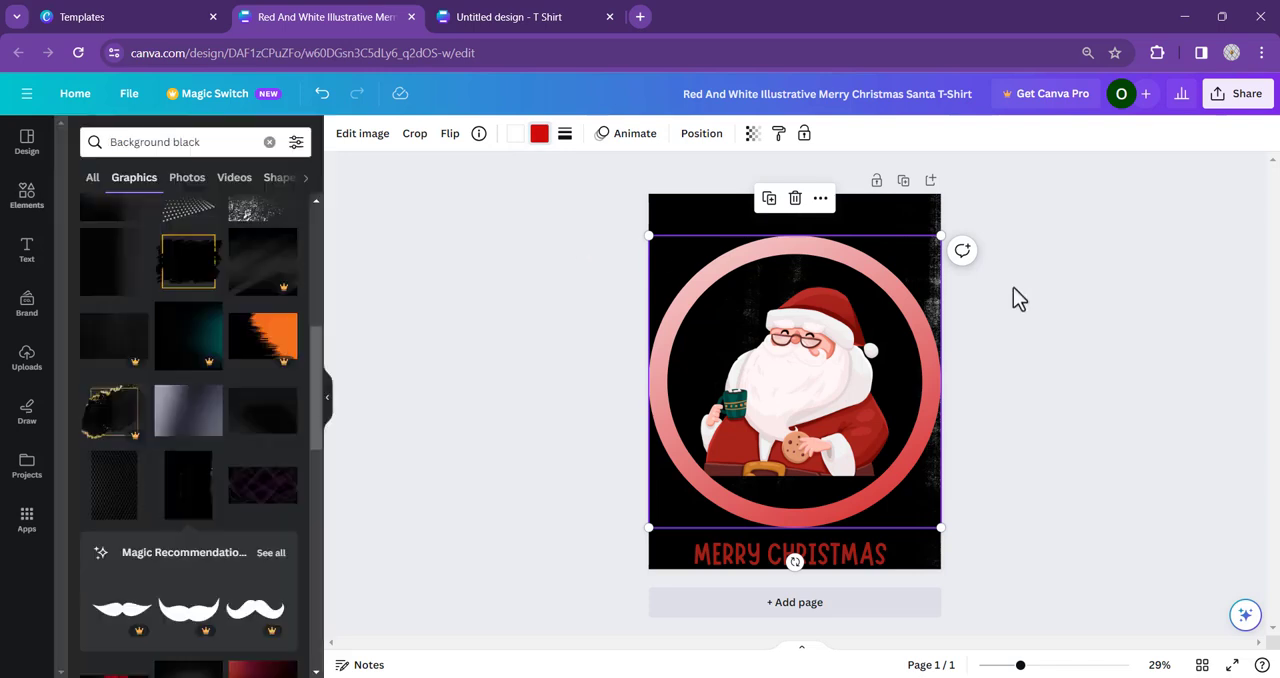
pyautogui.click(1120, 307)
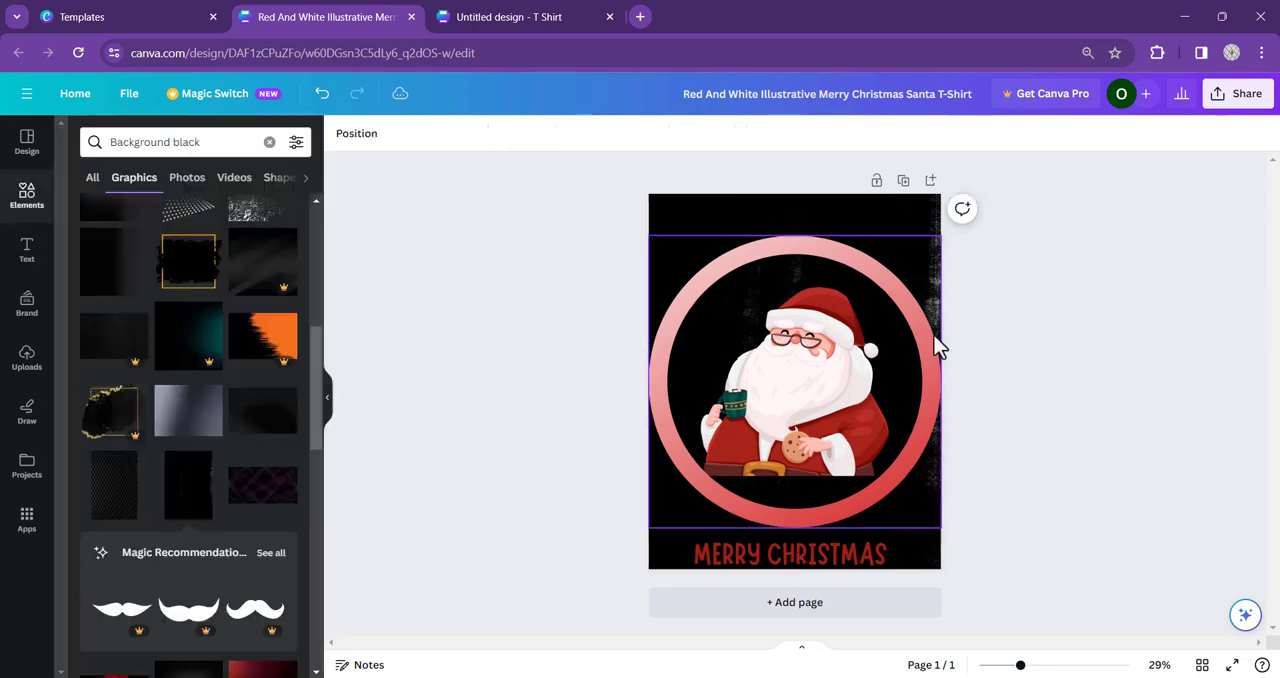
# - Recolour the "MERRY CHRISTMAS" text white
pyautogui.click(848, 563)
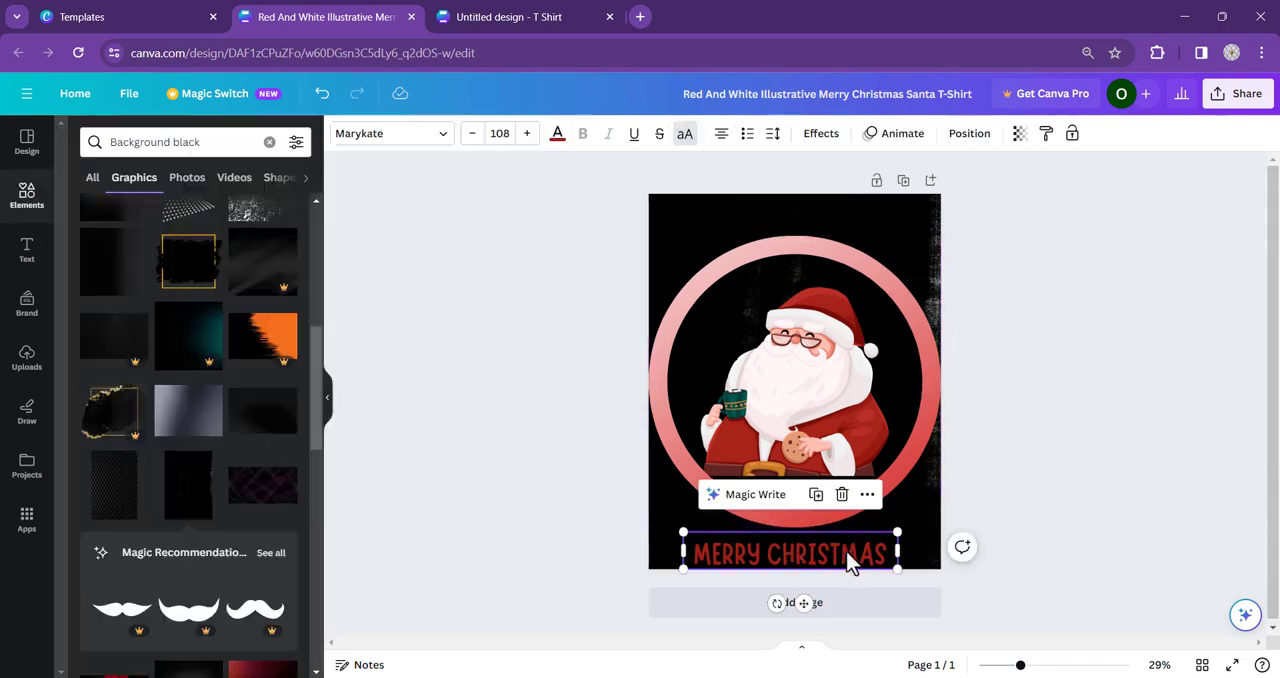
pyautogui.click(557, 135)
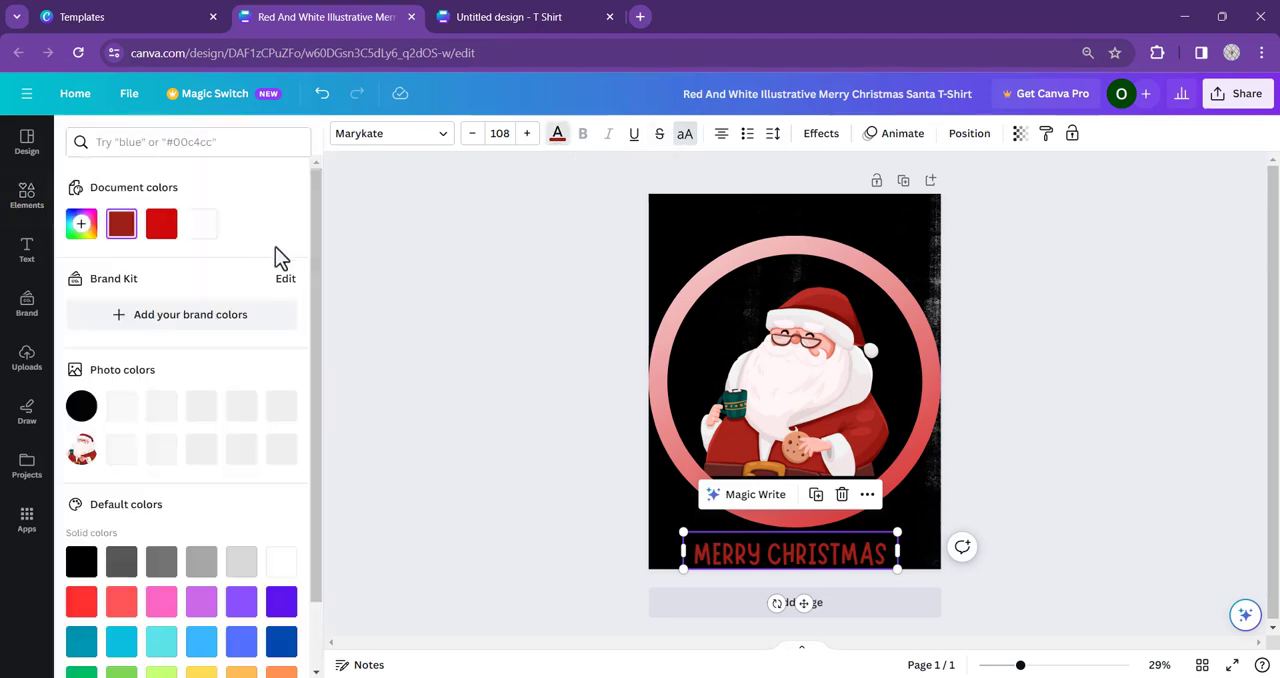
pyautogui.click(205, 224)
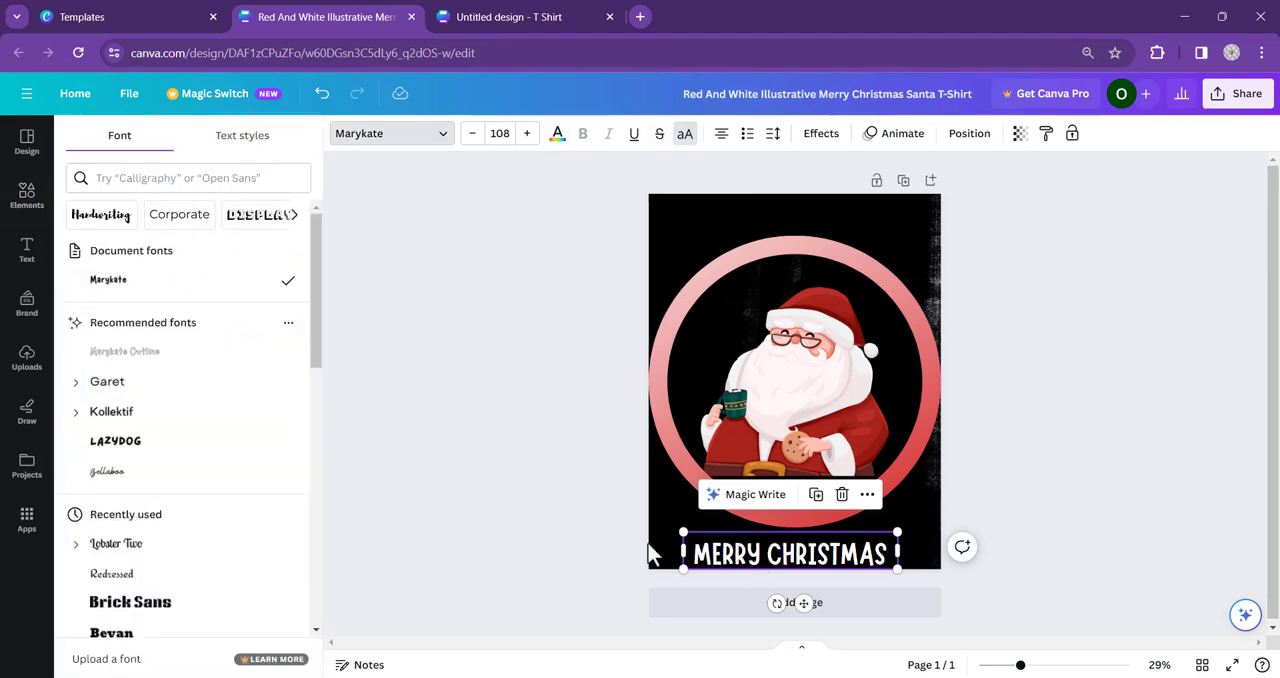
# - Duplicate the "MERRY CHRISTMAS" text above the ring, then shorten the copy to "MERRY" and narrow its text box
pyautogui.doubleClick(794, 554)
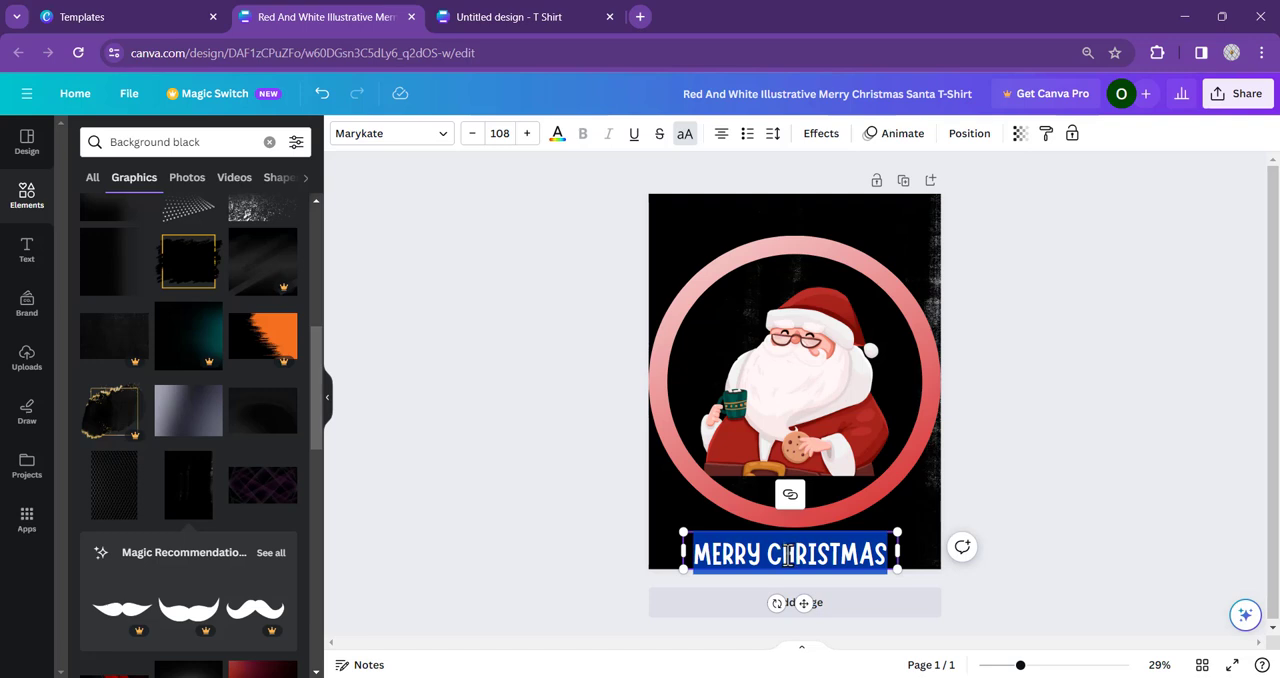
pyautogui.click(705, 571)
pyautogui.moveTo(741, 557); pyautogui.dragTo(745, 218)
pyautogui.doubleClick(775, 213)
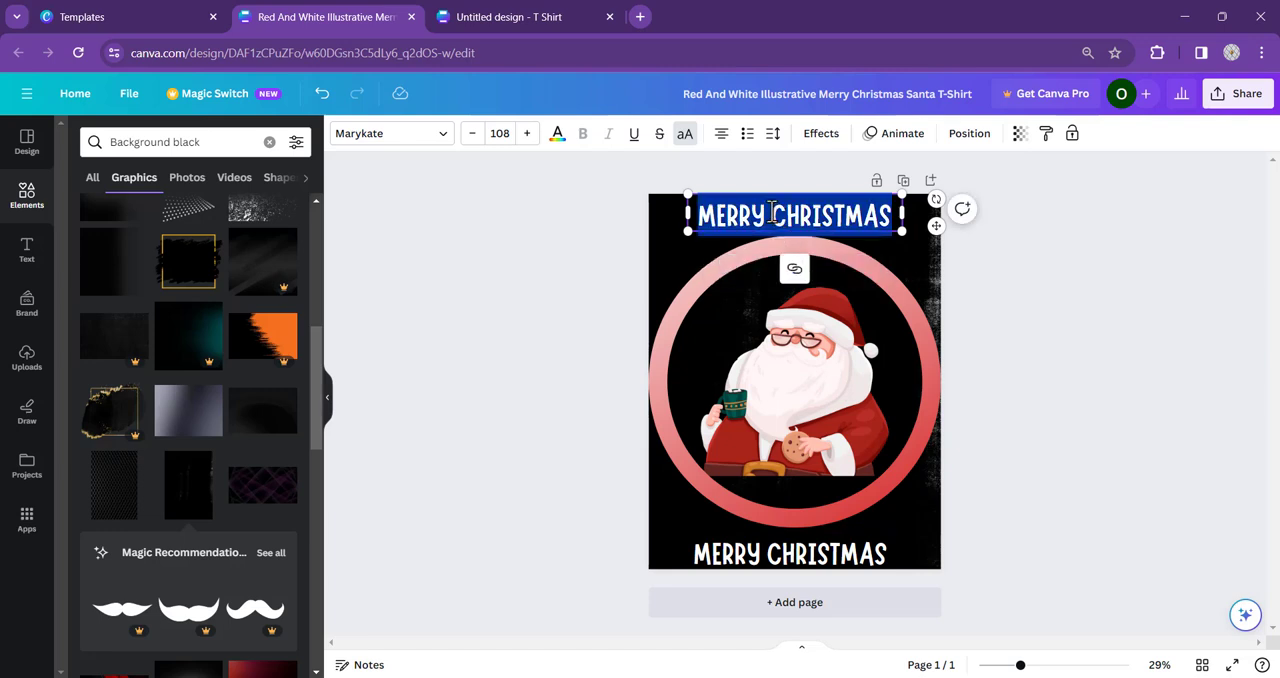
pyautogui.doubleClick(773, 212)
pyautogui.press('BackSpace')
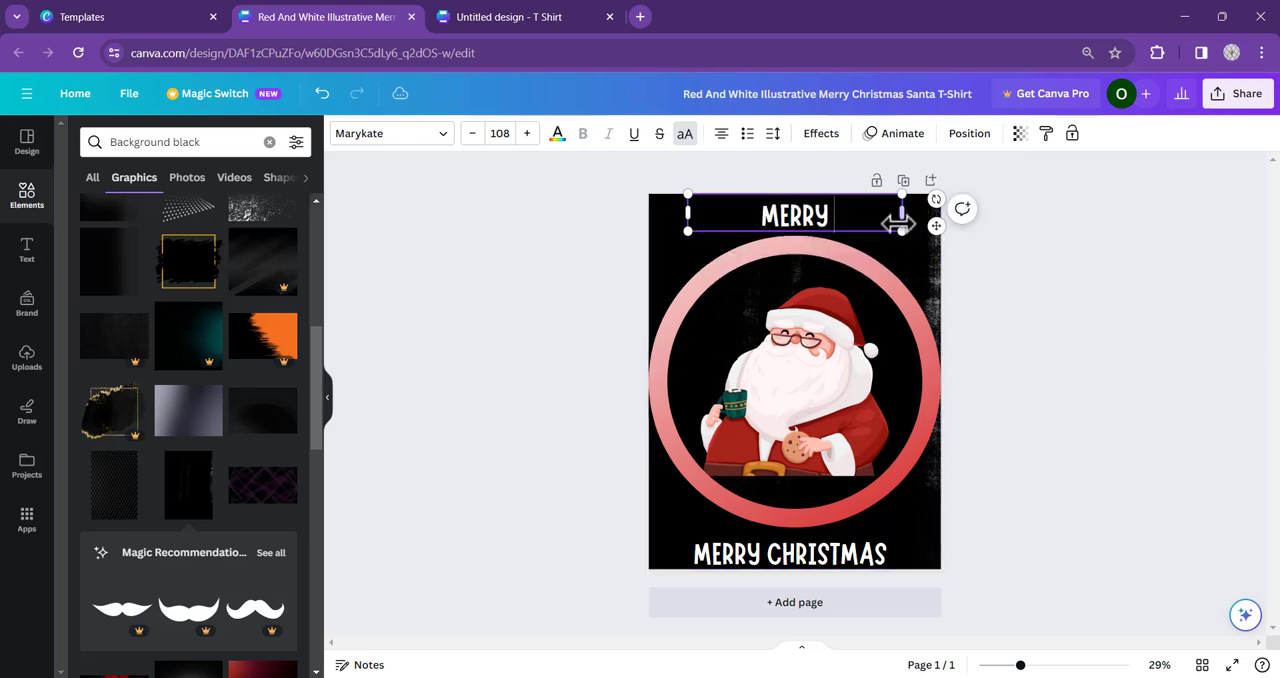
pyautogui.moveTo(686, 212); pyautogui.dragTo(813, 212)
# - Shorten the text below the ring to "CHRISTMAS" and centre both words horizontally on the page
pyautogui.click(785, 565)
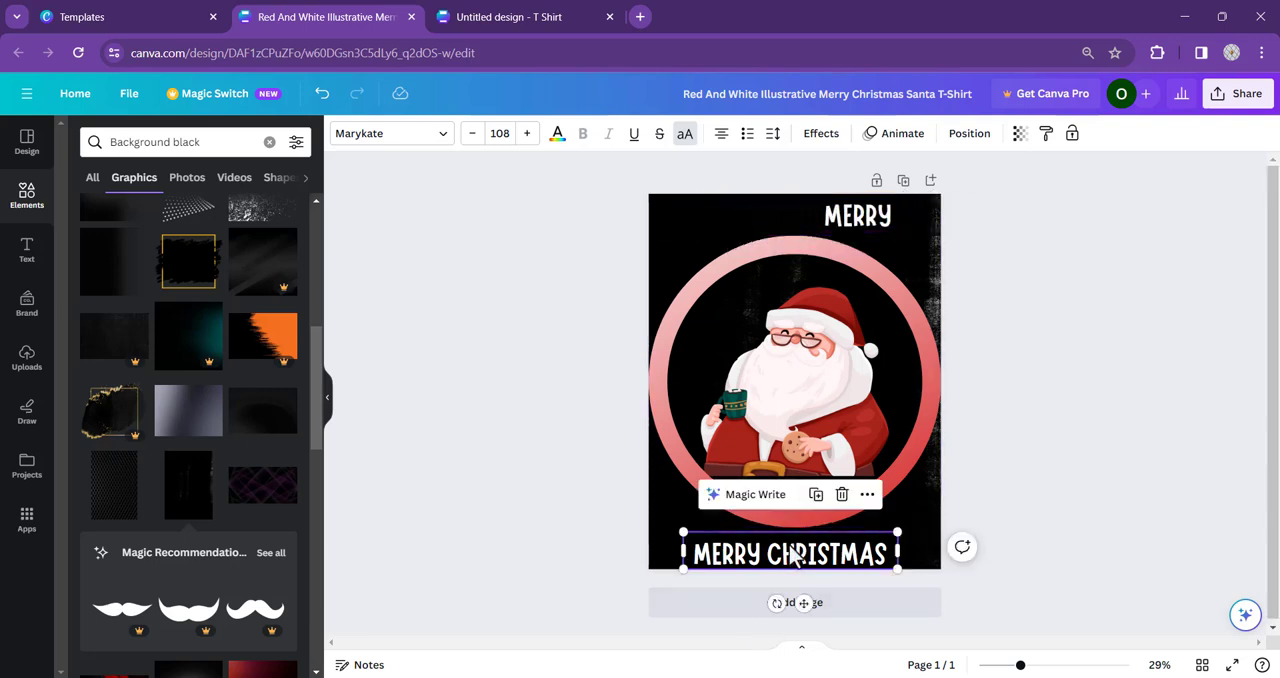
pyautogui.click(764, 558)
pyautogui.click(753, 552)
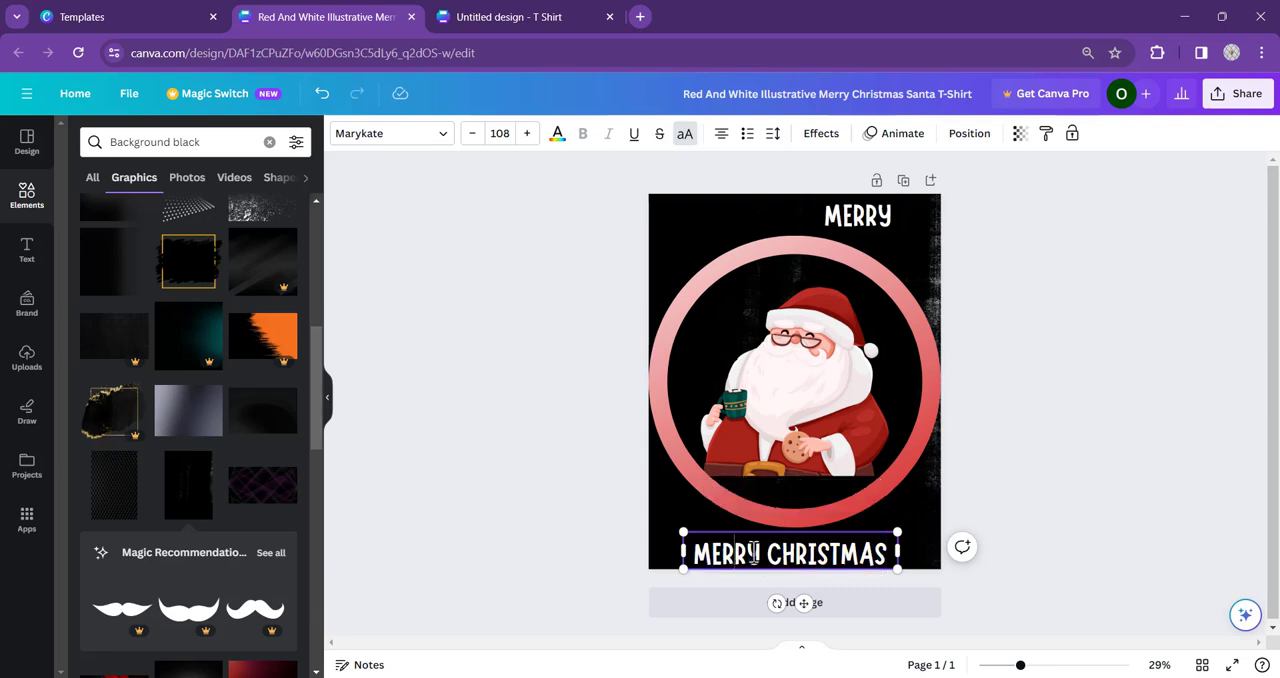
pyautogui.moveTo(763, 552); pyautogui.dragTo(586, 566)
pyautogui.press('BackSpace')
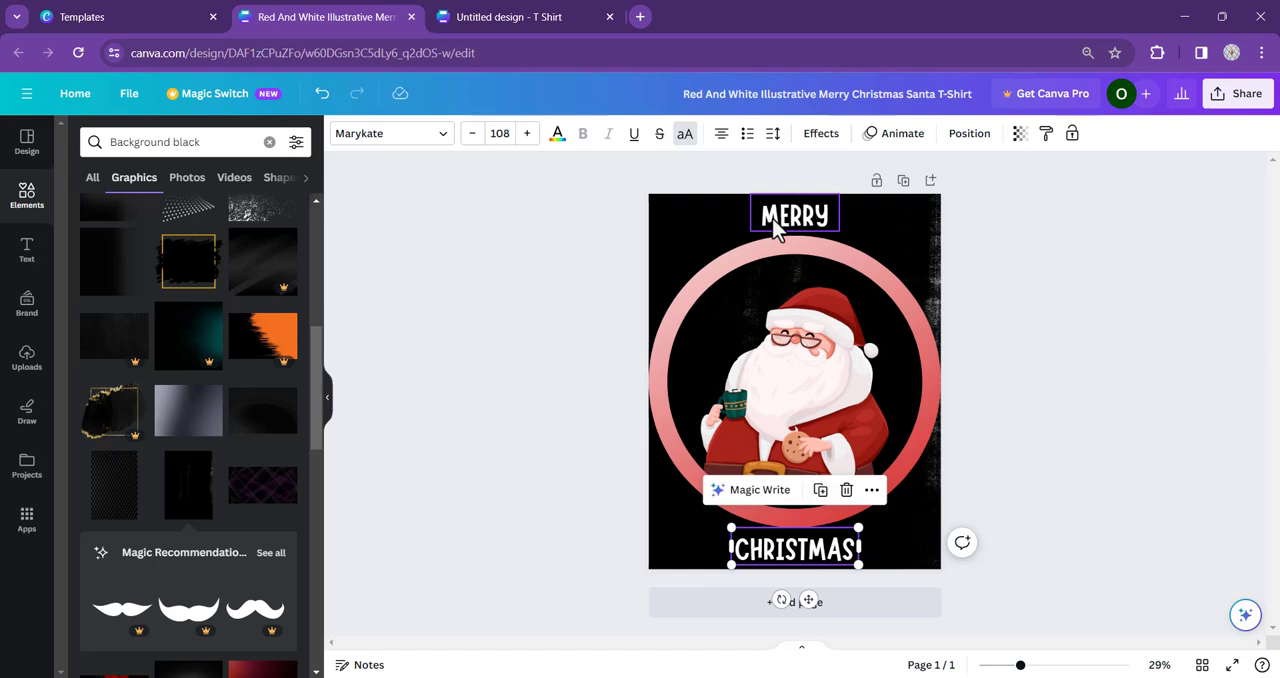
# - Change the "MERRY" text's font to Lobster Two from a "christmas" font search and widen its box so the word fits one line
pyautogui.click(772, 221)
pyautogui.click(418, 136)
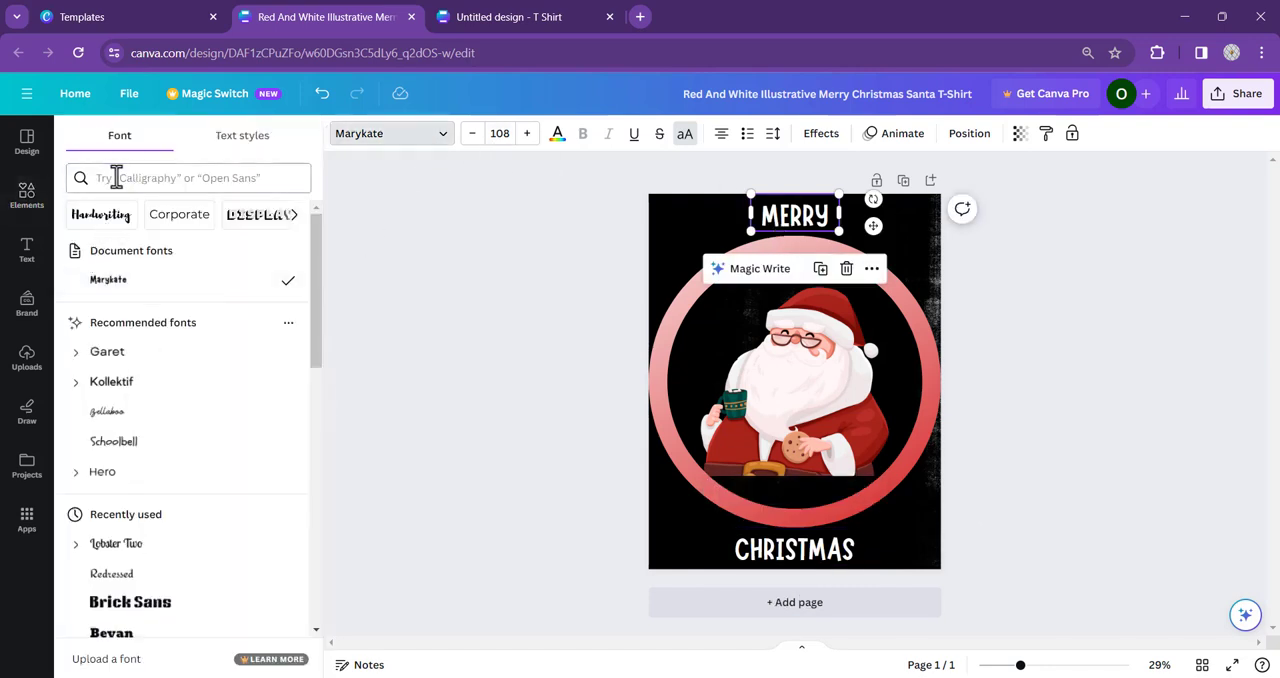
pyautogui.click(160, 178)
pyautogui.write('christmas')
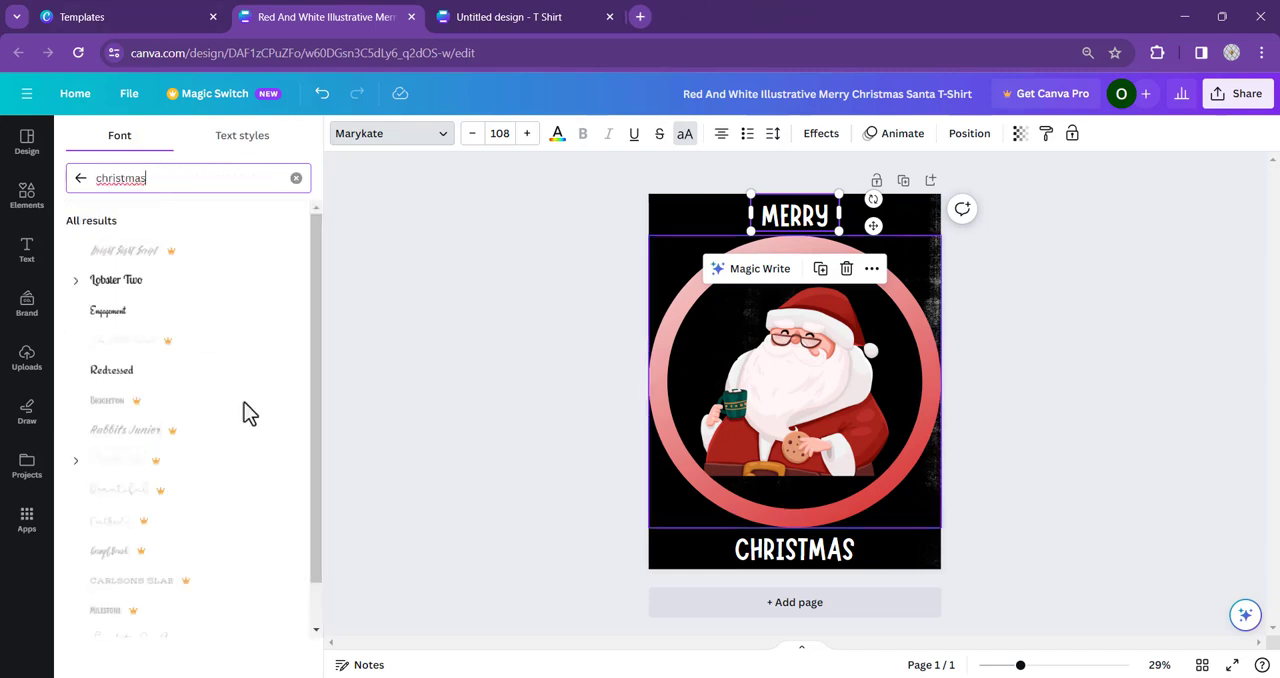
pyautogui.click(122, 290)
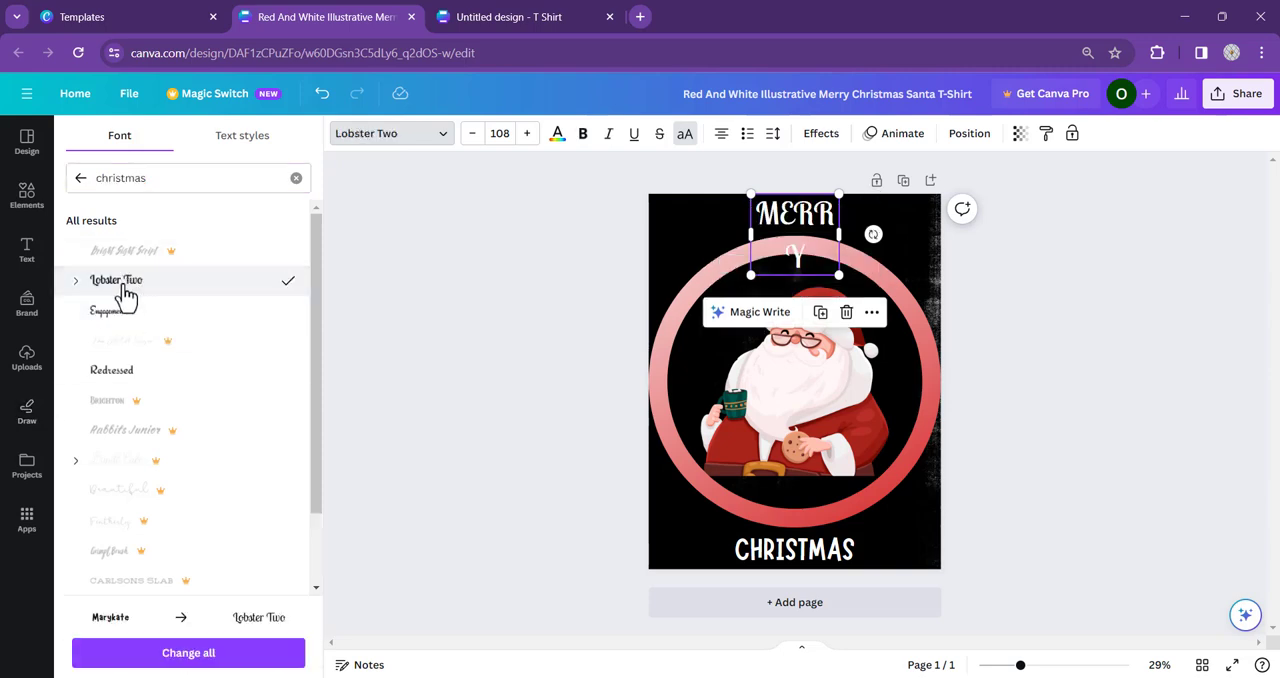
pyautogui.moveTo(753, 245); pyautogui.dragTo(716, 229)
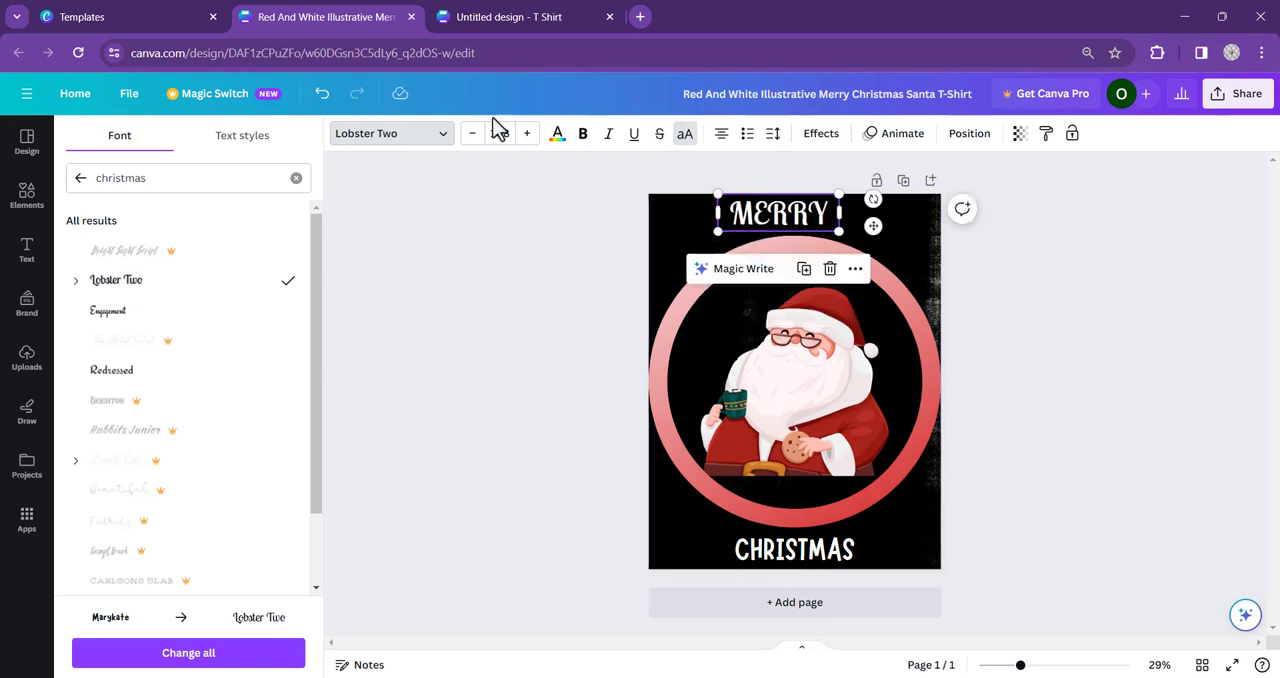
# - Enlarge "MERRY" to font size 137, widen its text box to 7.25 in and centre it horizontally on the page
pyautogui.click(527, 138)
pyautogui.click(527, 138)
pyautogui.click(527, 136)
pyautogui.click(527, 136)
pyautogui.click(527, 136)
pyautogui.click(525, 140)
pyautogui.click(525, 140)
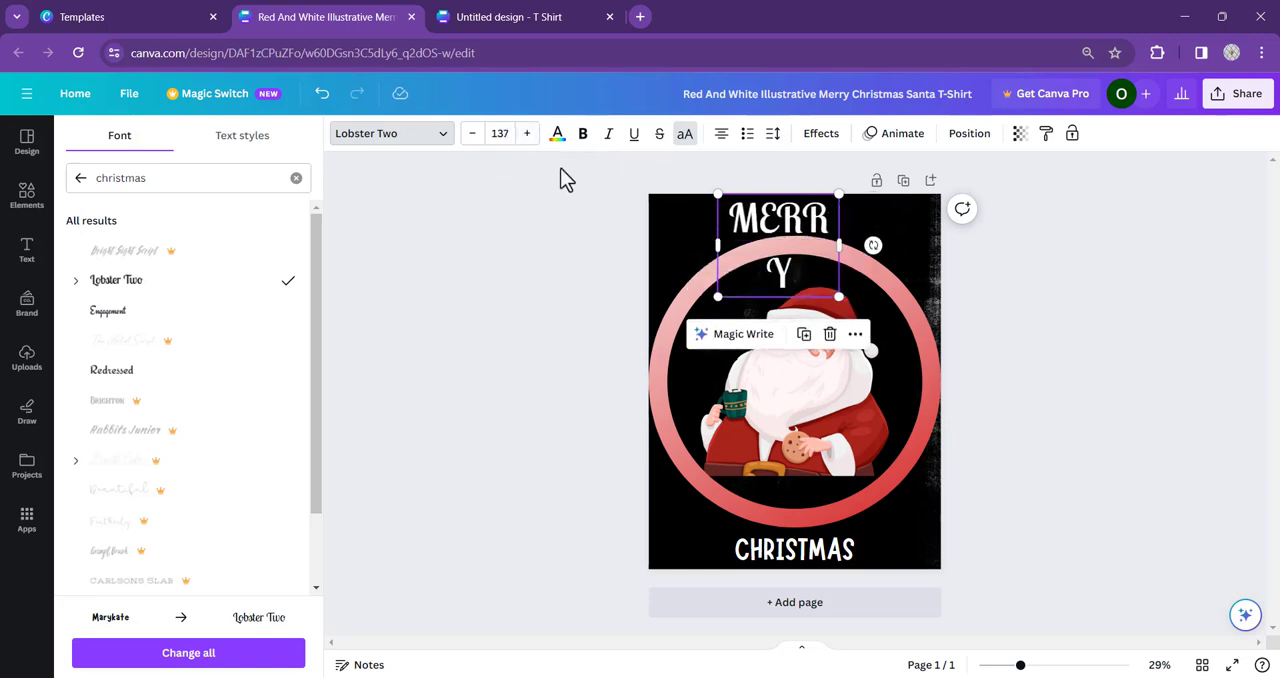
pyautogui.moveTo(713, 248); pyautogui.dragTo(684, 240)
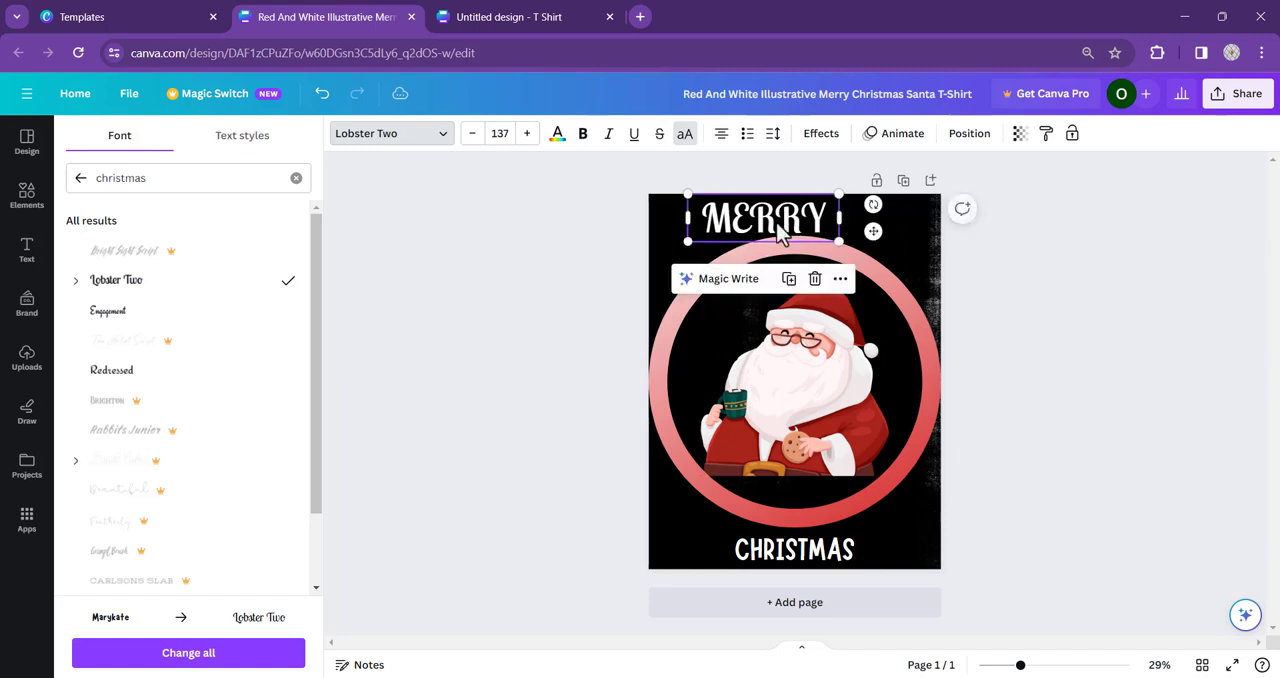
pyautogui.click(972, 136)
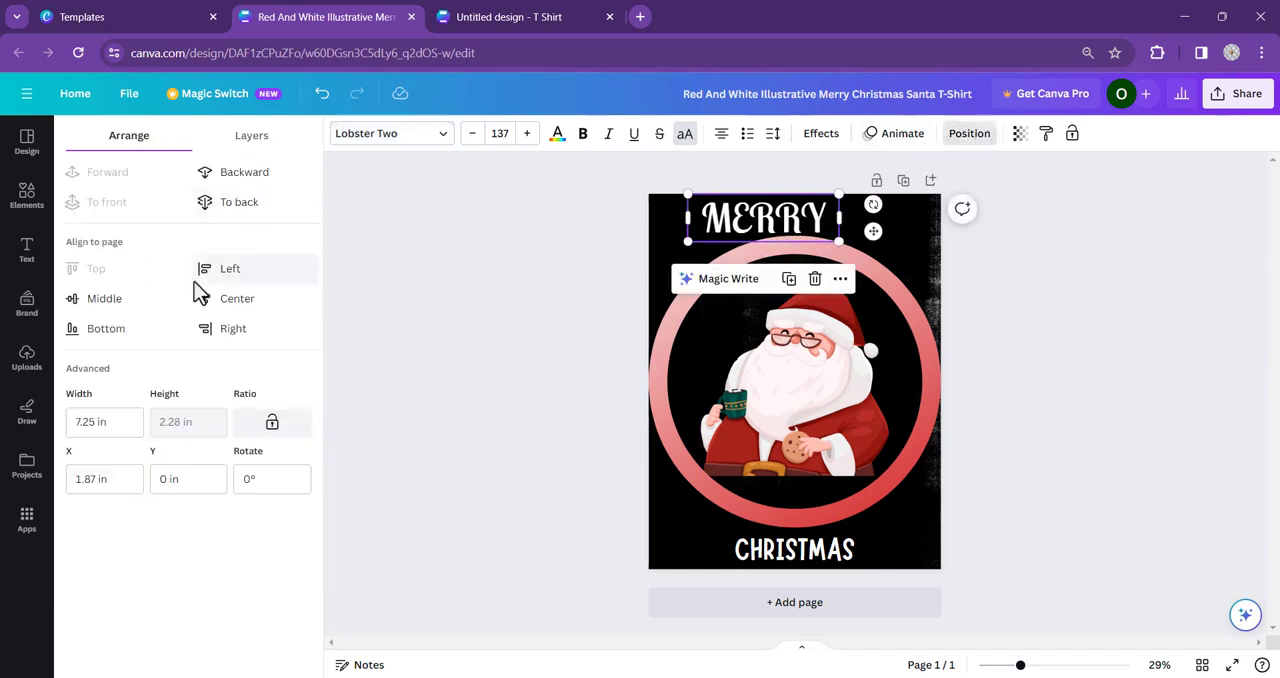
pyautogui.click(229, 302)
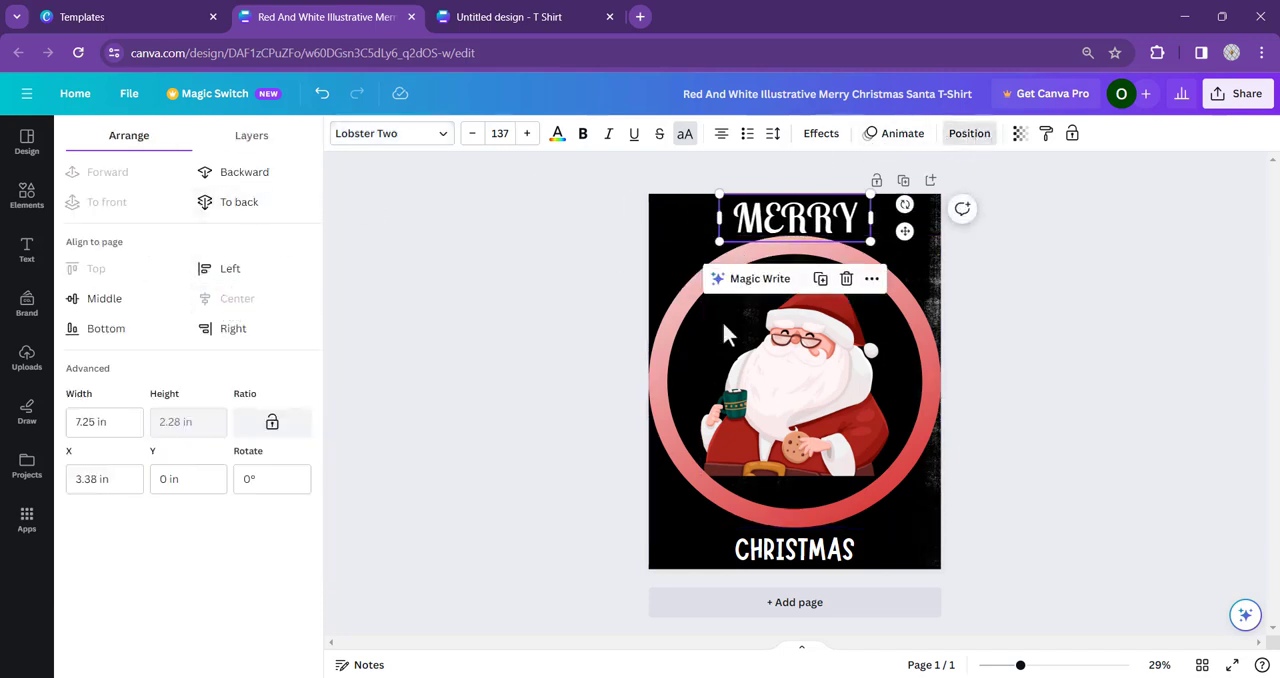
# - Change the "CHRISTMAS" text's font to Lobster Two and widen its box so the word fits one line
pyautogui.click(812, 558)
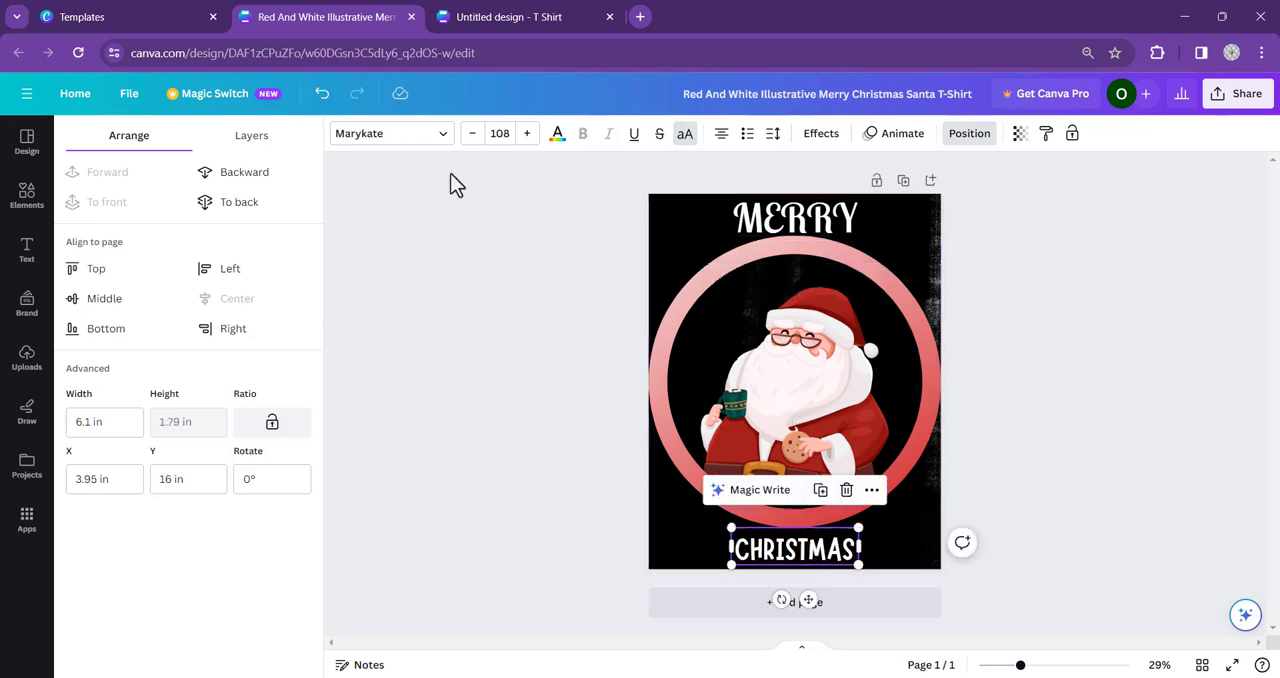
pyautogui.click(441, 134)
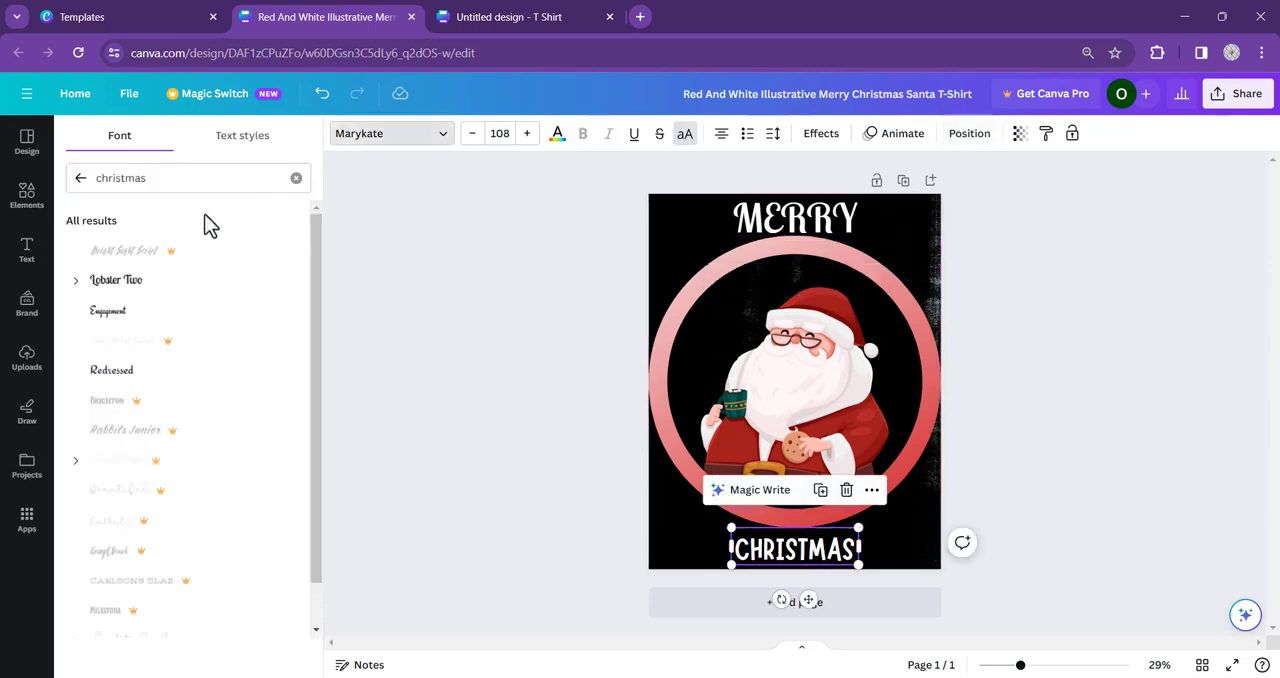
pyautogui.click(160, 282)
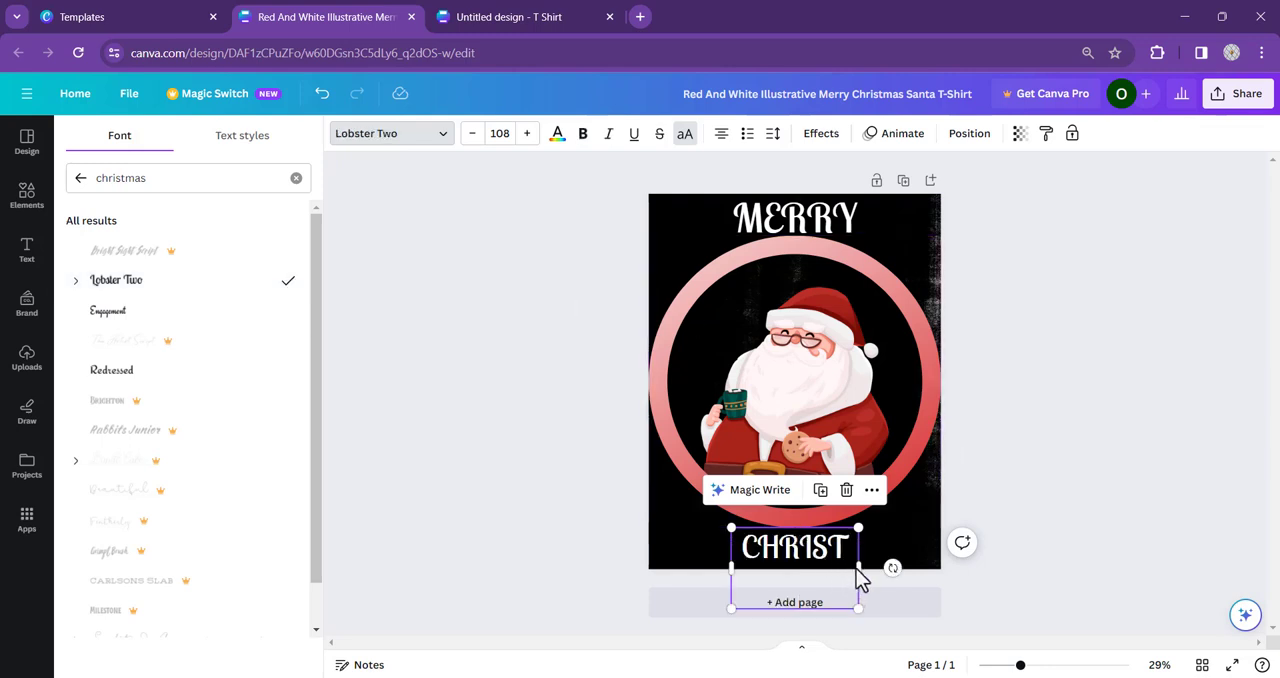
pyautogui.moveTo(856, 567); pyautogui.dragTo(908, 562)
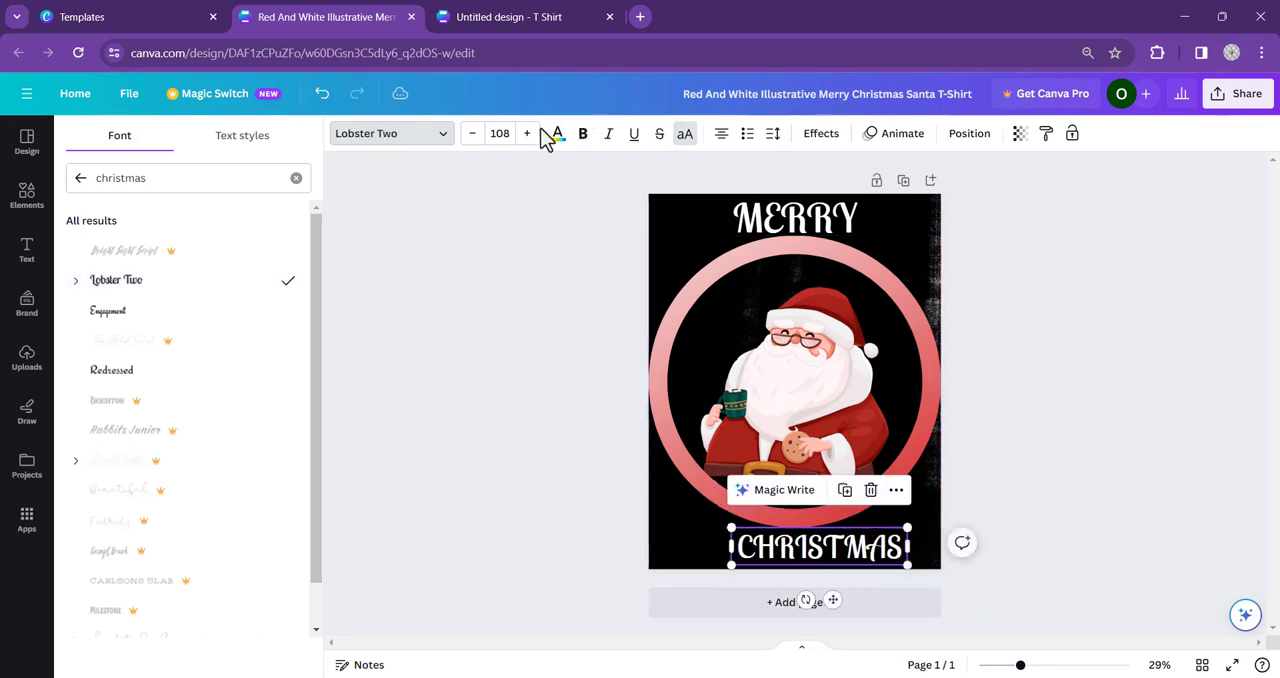
# - Enlarge "CHRISTMAS" to font size 122, with its text box widened to about 9.9 in and nudged slightly up
pyautogui.click(527, 133)
pyautogui.click(527, 133)
pyautogui.click(527, 133)
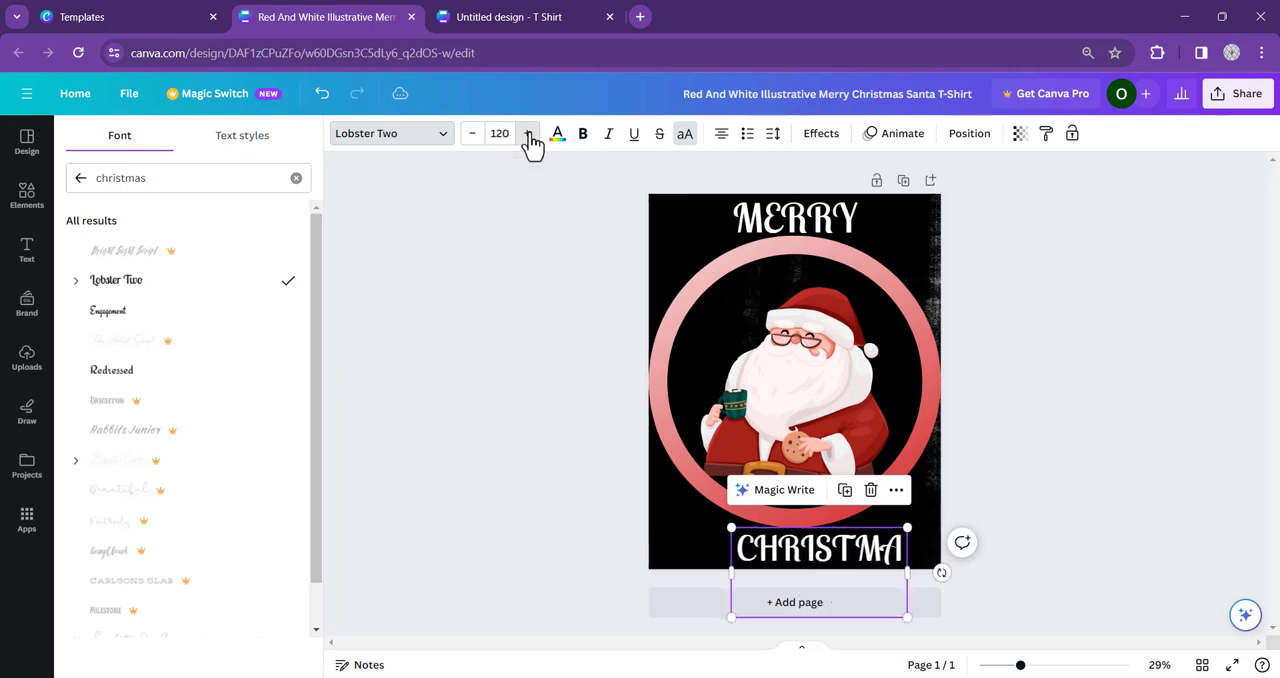
pyautogui.click(527, 133)
pyautogui.click(527, 133)
pyautogui.click(527, 133)
pyautogui.moveTo(731, 572); pyautogui.dragTo(701, 575)
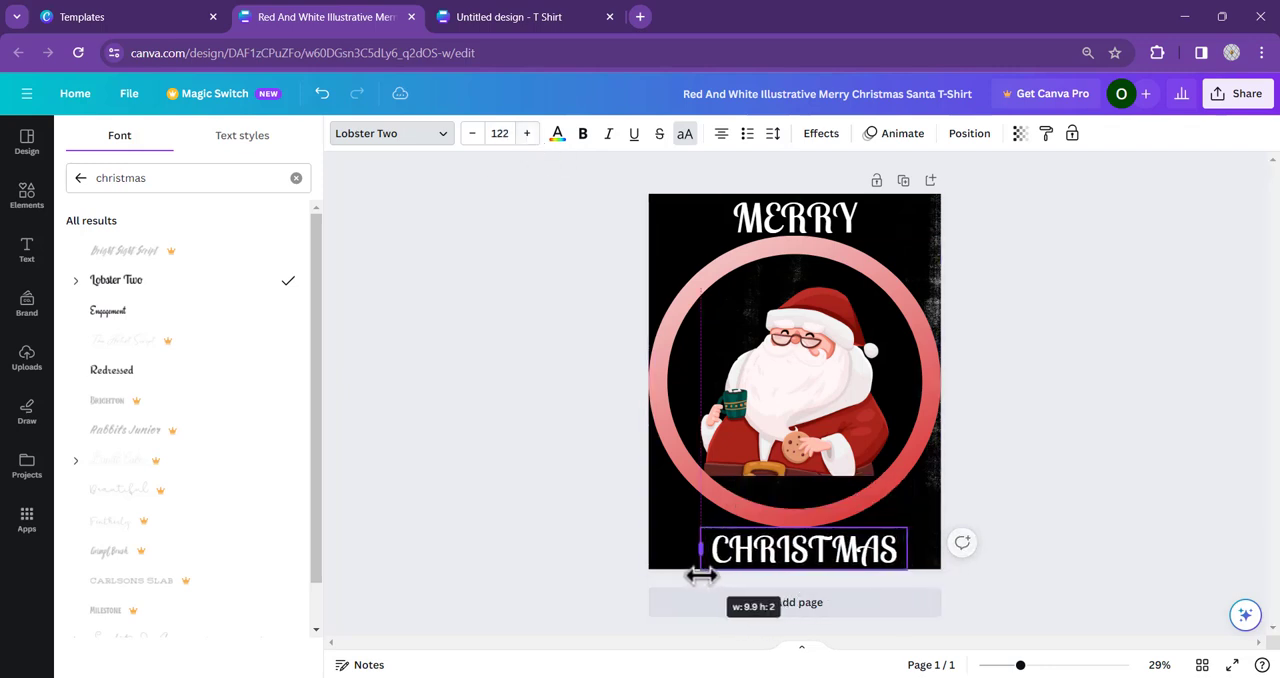
pyautogui.moveTo(802, 555); pyautogui.dragTo(800, 548)
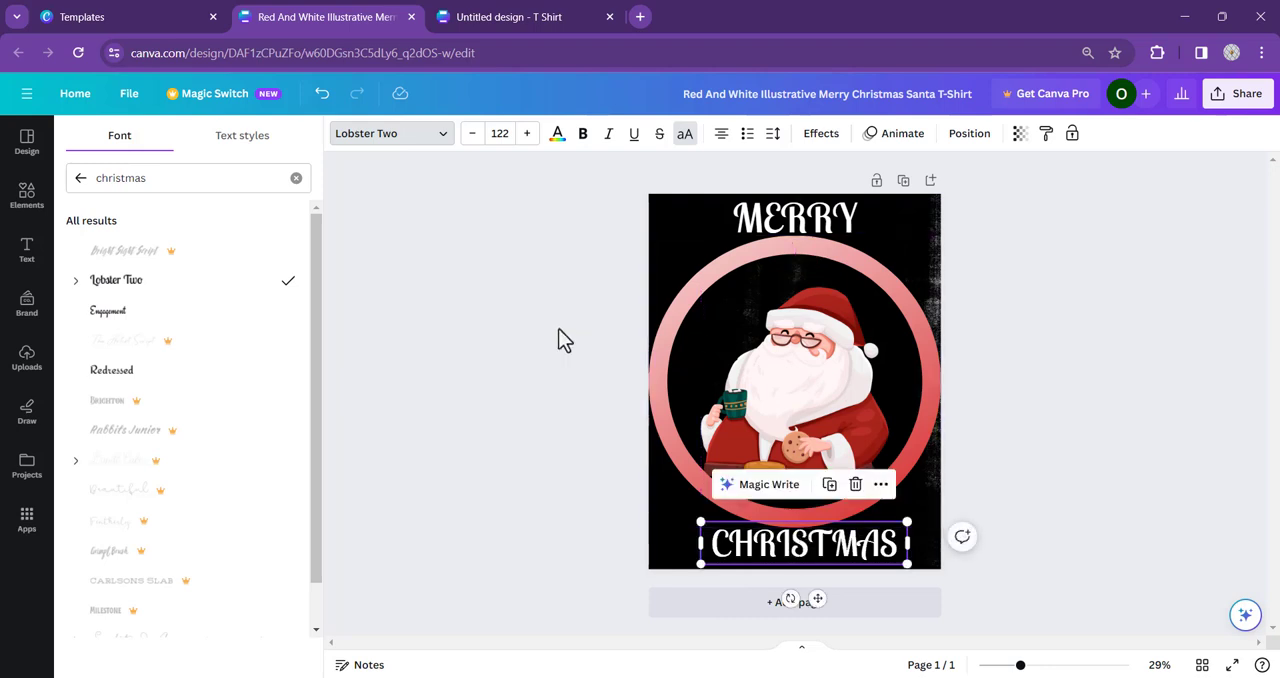
pyautogui.click(851, 346)
pyautogui.click(1067, 303)
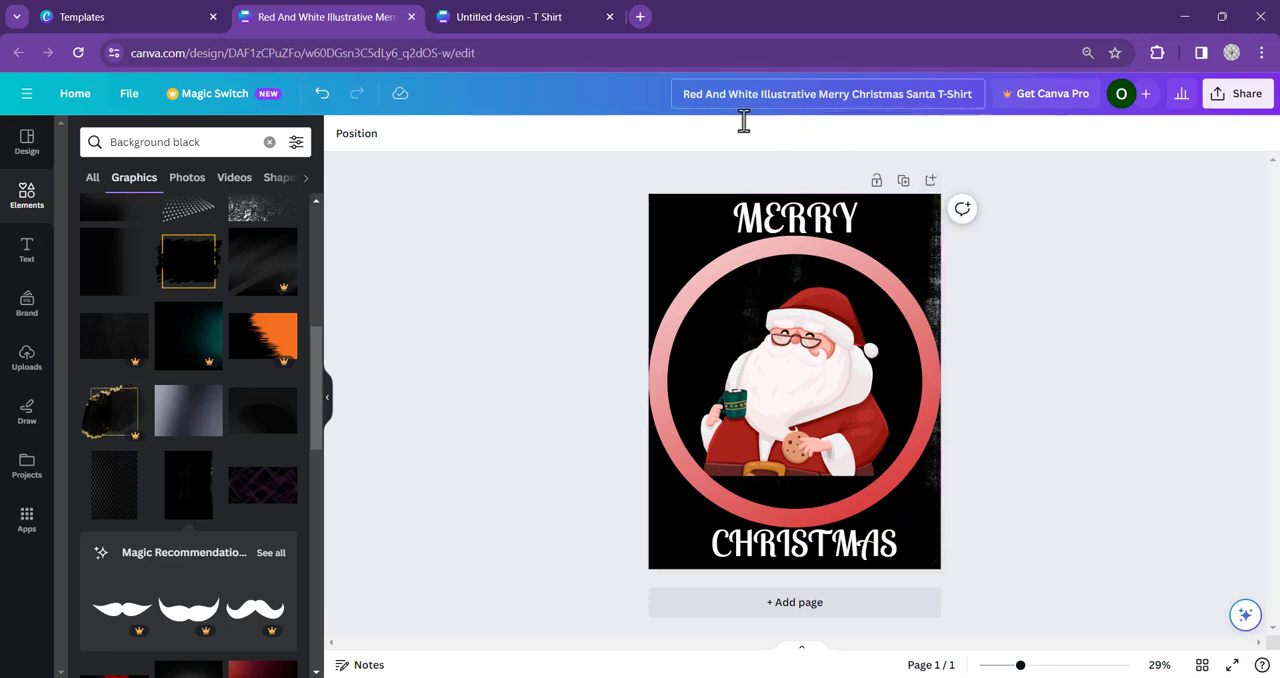
# - Delete the black background image and search the graphics for "Background white"
pyautogui.click(676, 204)
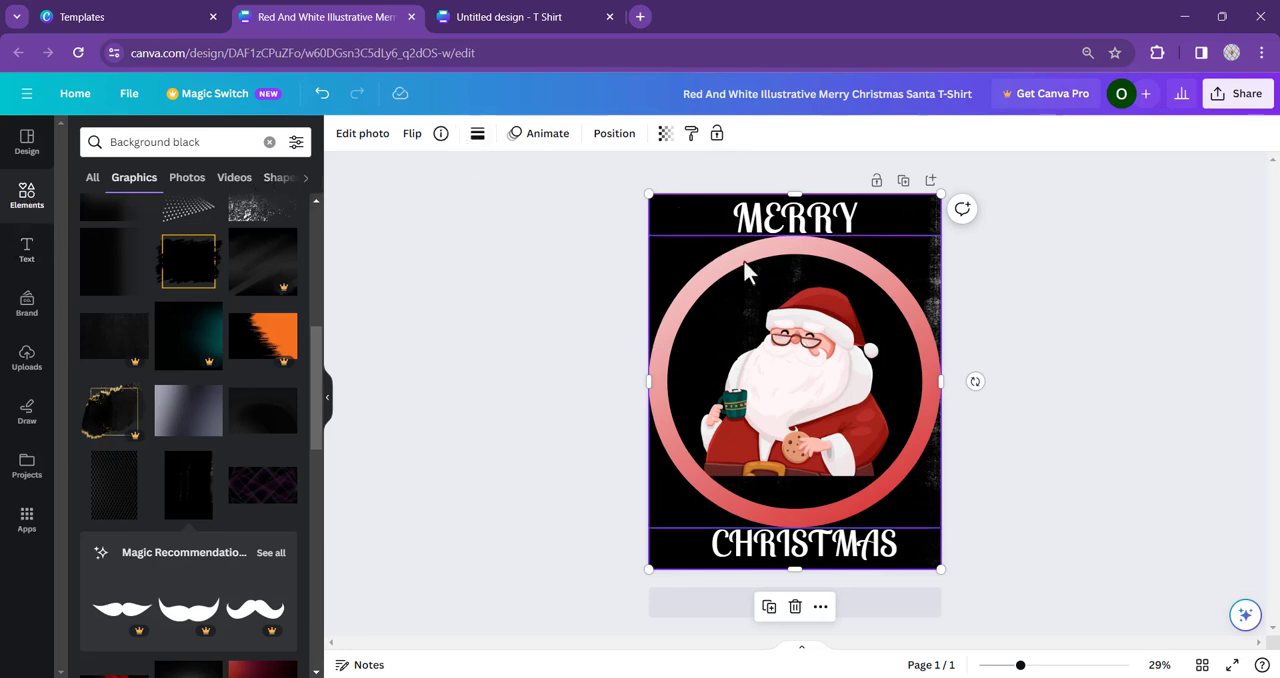
pyautogui.press('Delete')
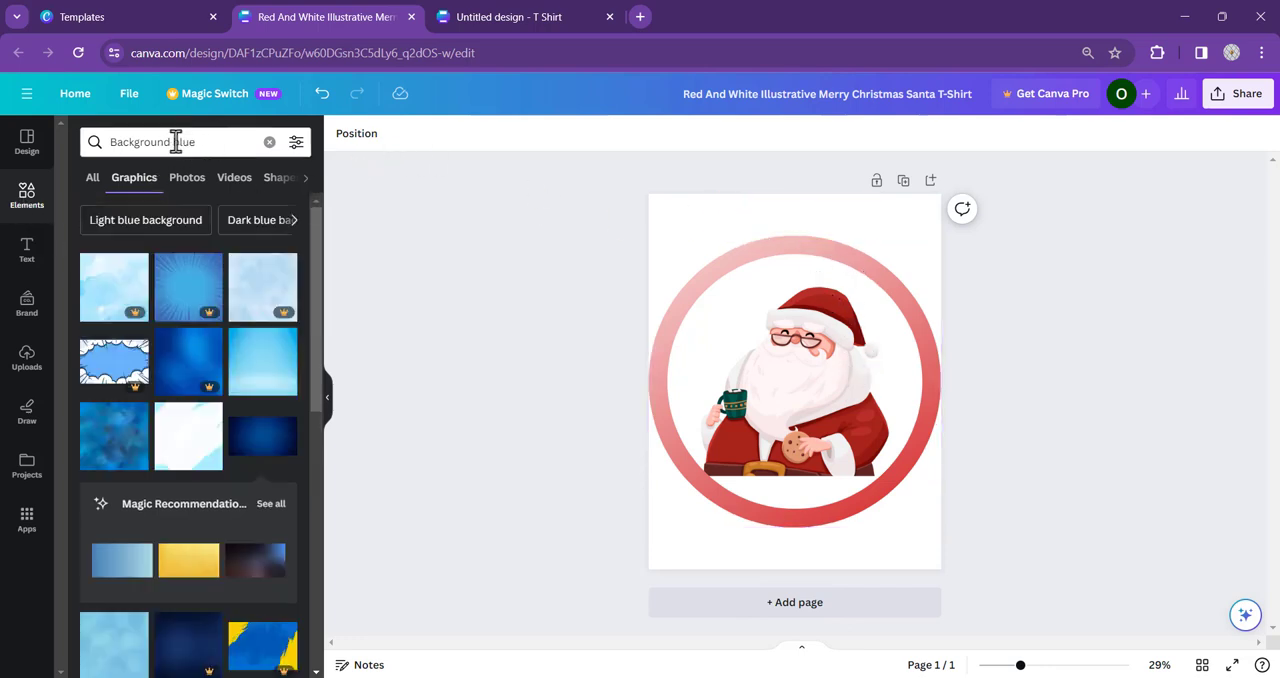
pyautogui.moveTo(171, 142); pyautogui.dragTo(336, 140)
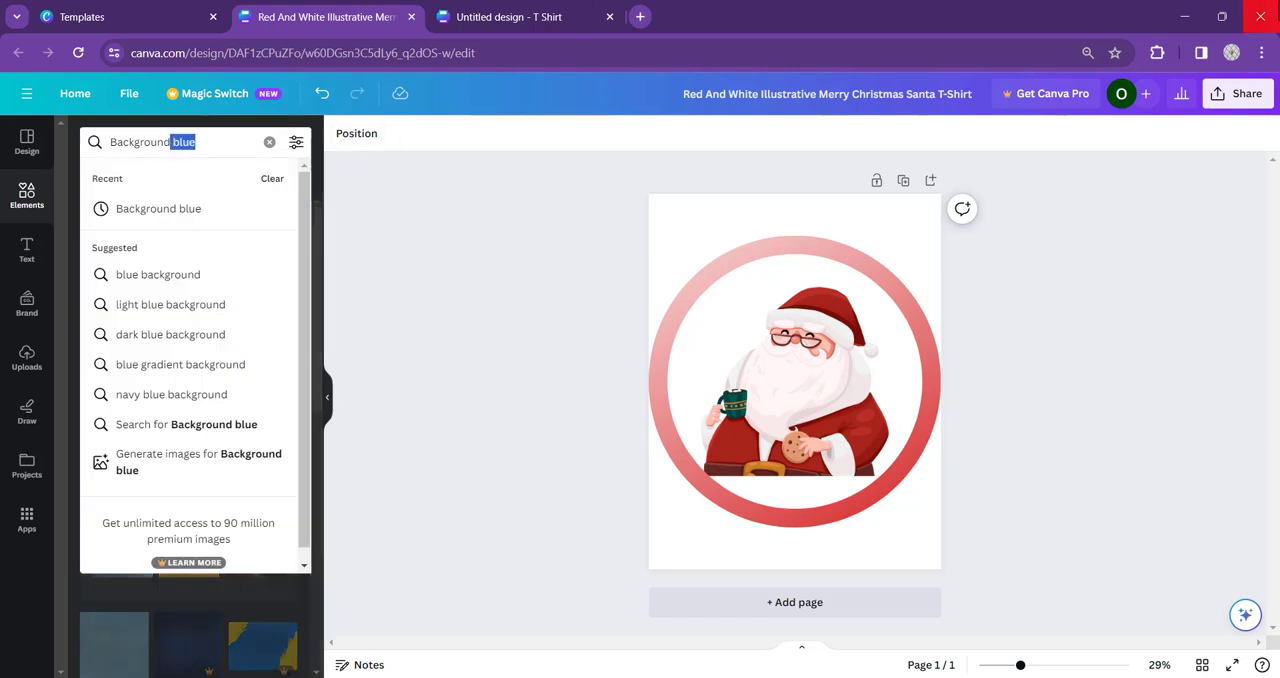
pyautogui.press('BackSpace')
pyautogui.write('w')
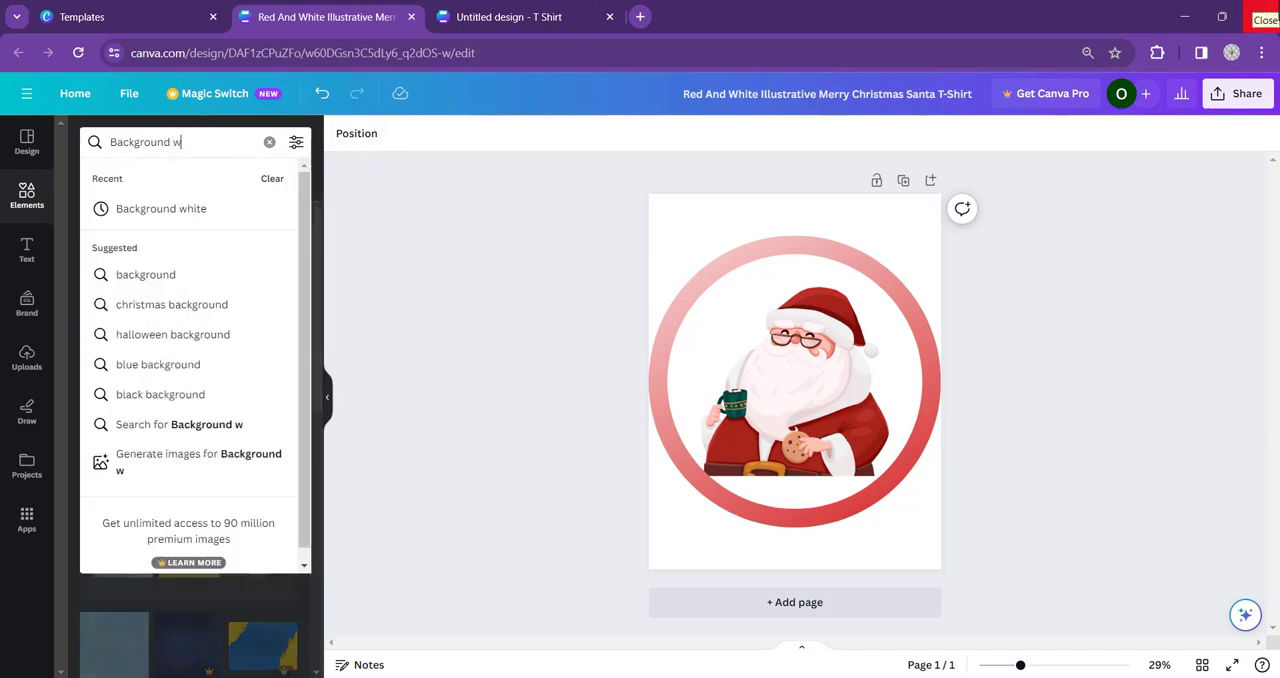
pyautogui.write('hite')
pyautogui.press('Return')
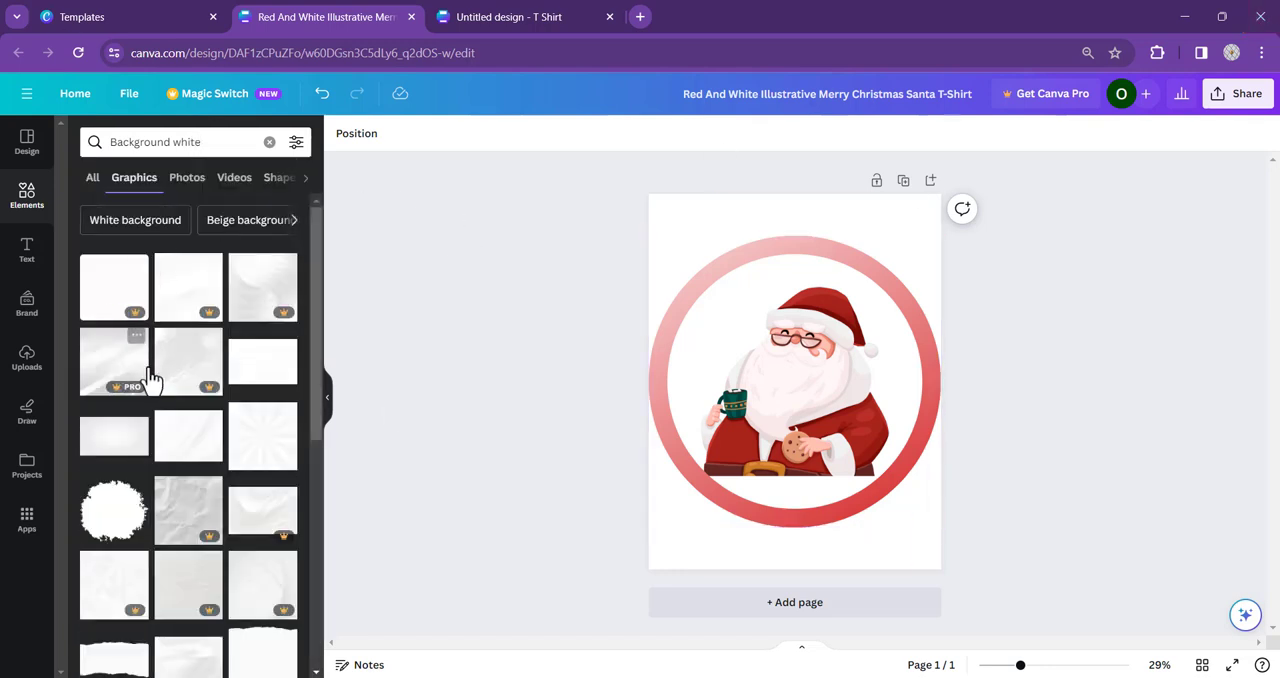
# - Add the white background graphic with yellow brushed edges and stretch it to cover the whole page
pyautogui.scroll(-3, 220, 404)
pyautogui.scroll(-5, 228, 400)
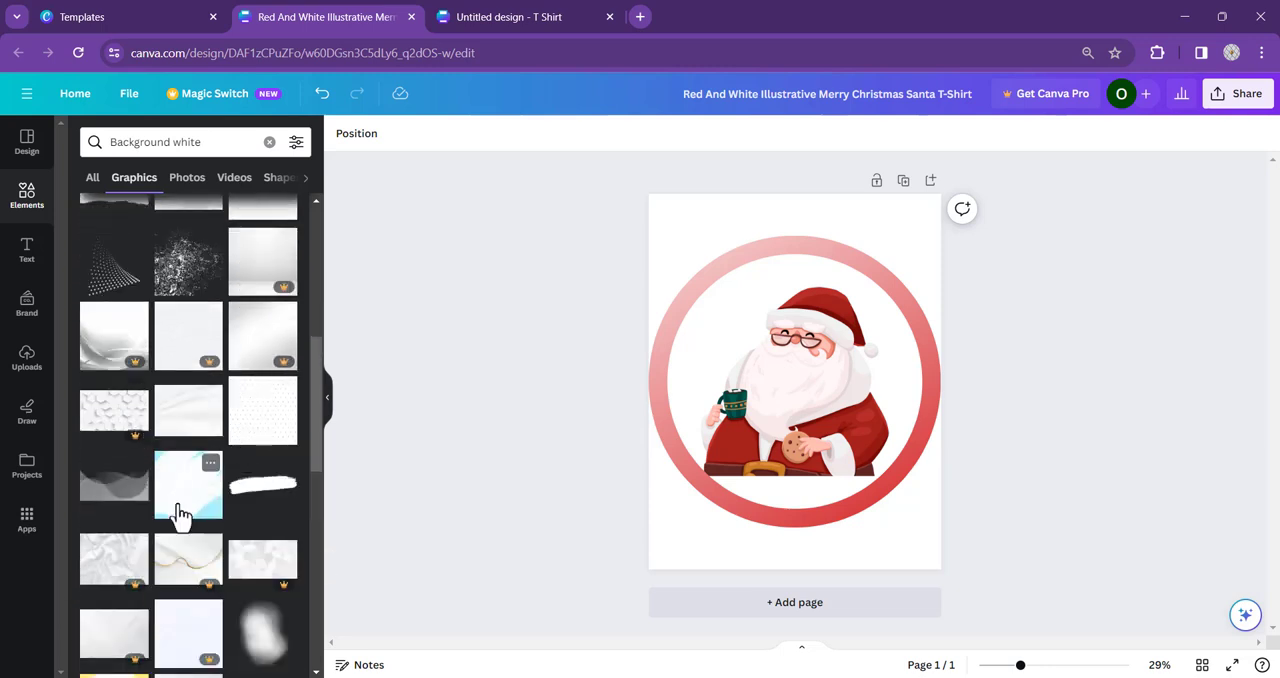
pyautogui.scroll(-6, 175, 530)
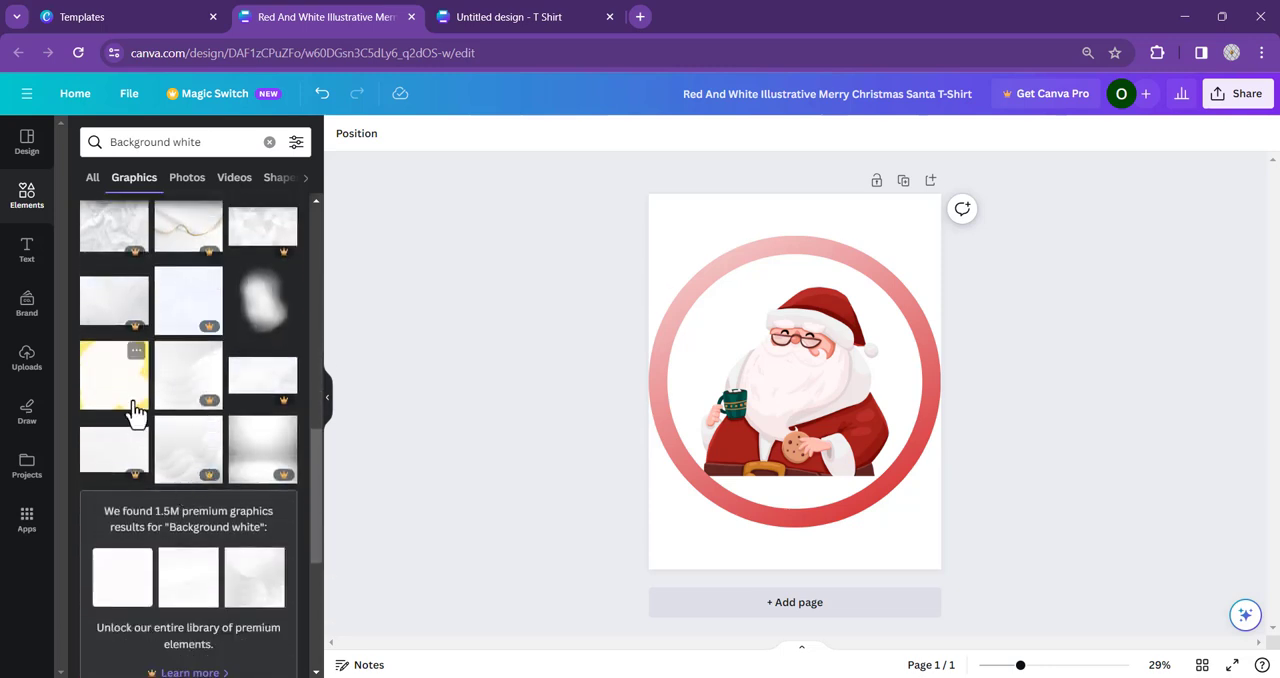
pyautogui.click(129, 399)
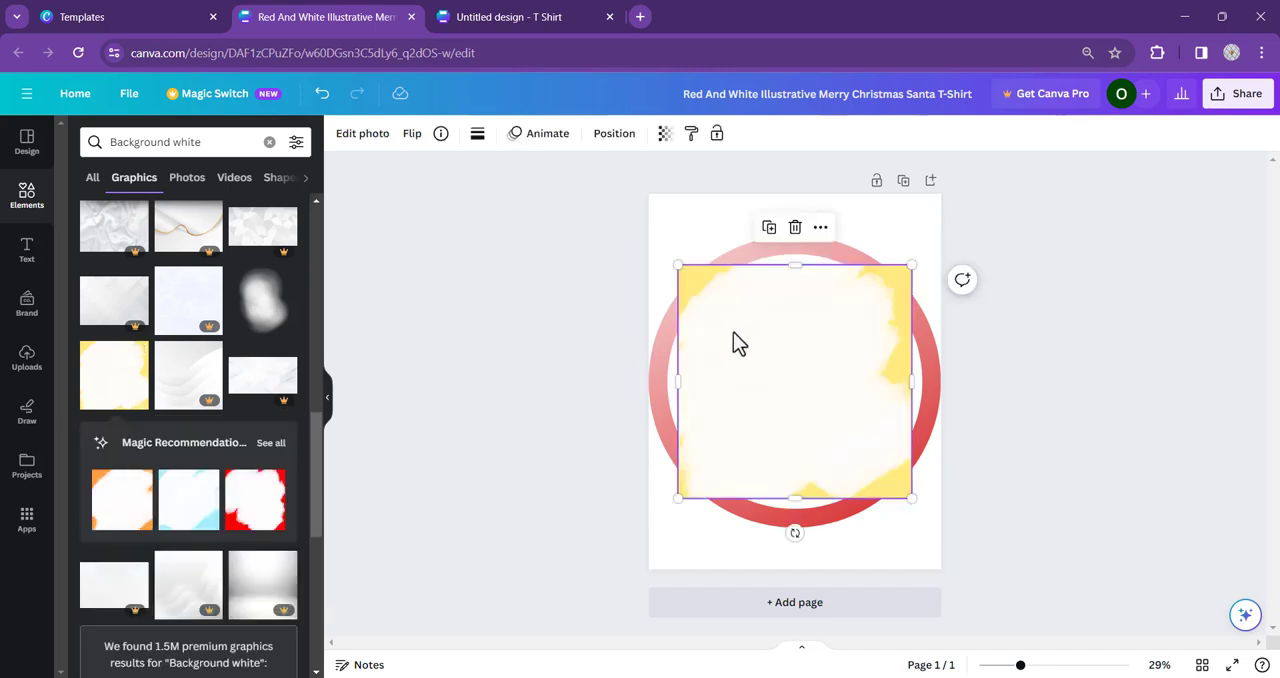
pyautogui.moveTo(795, 266); pyautogui.dragTo(795, 194)
pyautogui.moveTo(911, 346); pyautogui.dragTo(941, 346)
pyautogui.moveTo(678, 346); pyautogui.dragTo(655, 347)
pyautogui.moveTo(794, 497); pyautogui.dragTo(806, 568)
# - Send the white and yellow background image behind all other elements
pyautogui.rightClick(771, 372)
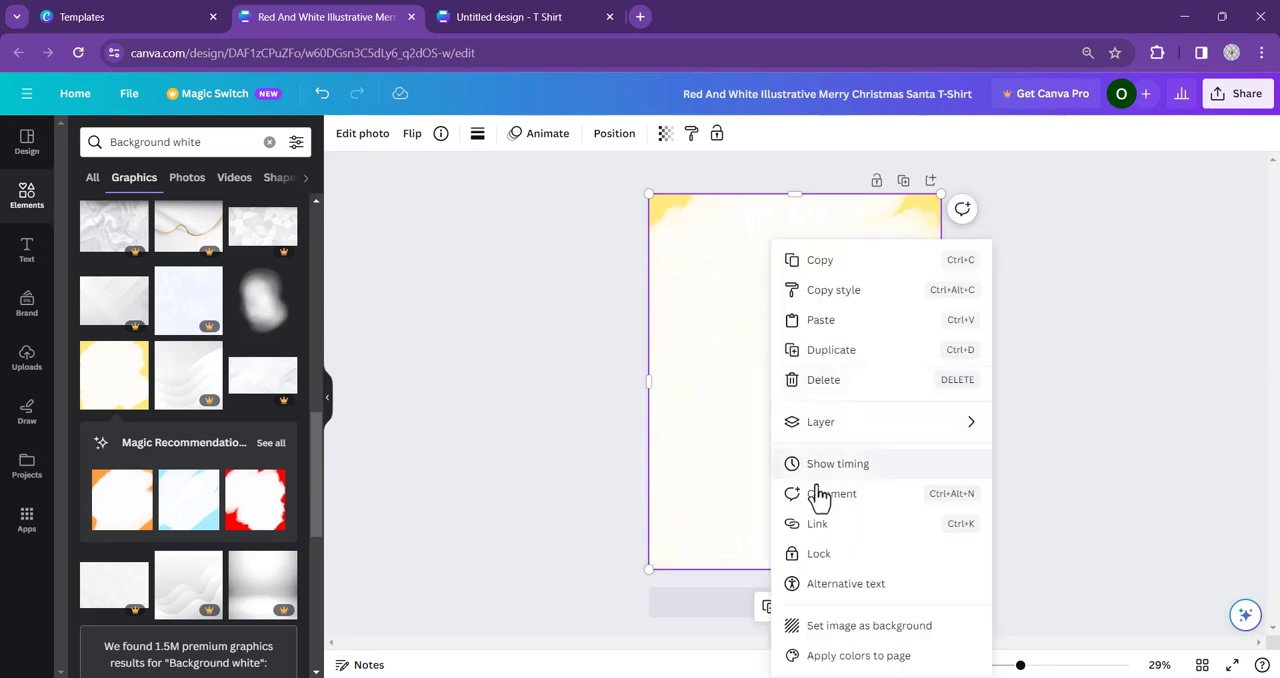
pyautogui.moveTo(908, 432)
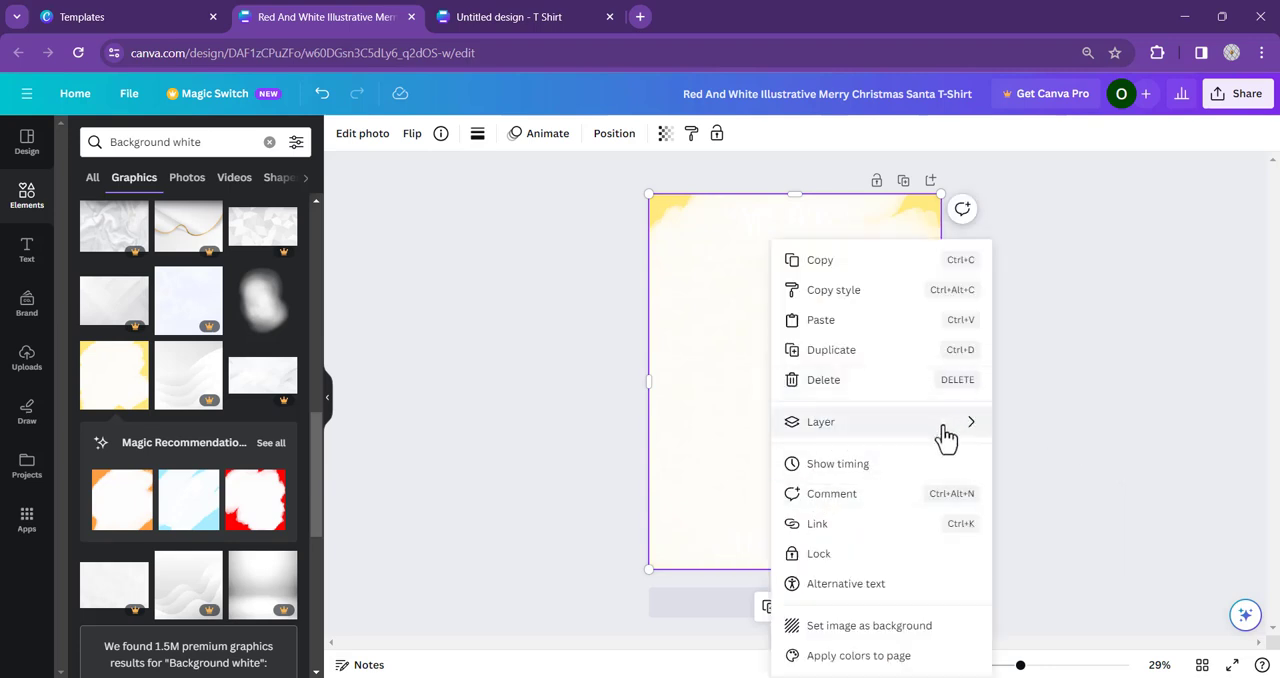
pyautogui.click(1100, 513)
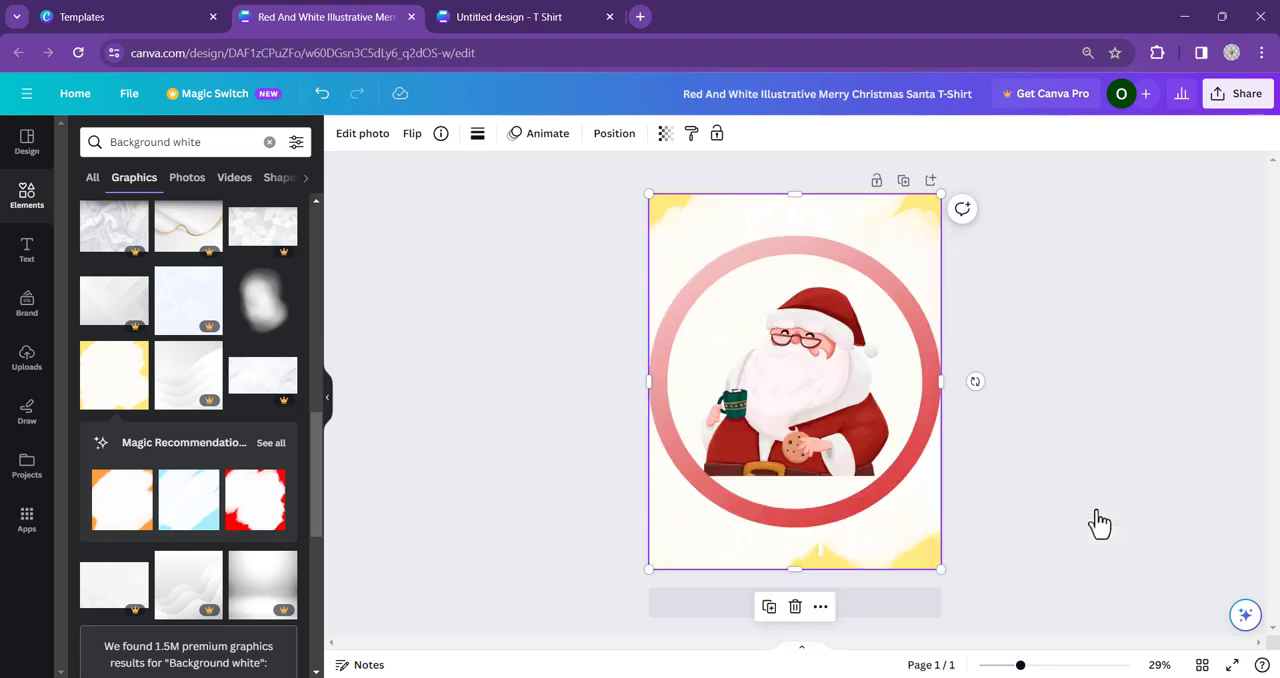
# - Recolour the "MERRY" and "CHRISTMAS" texts with the red from the document colours
pyautogui.click(794, 213)
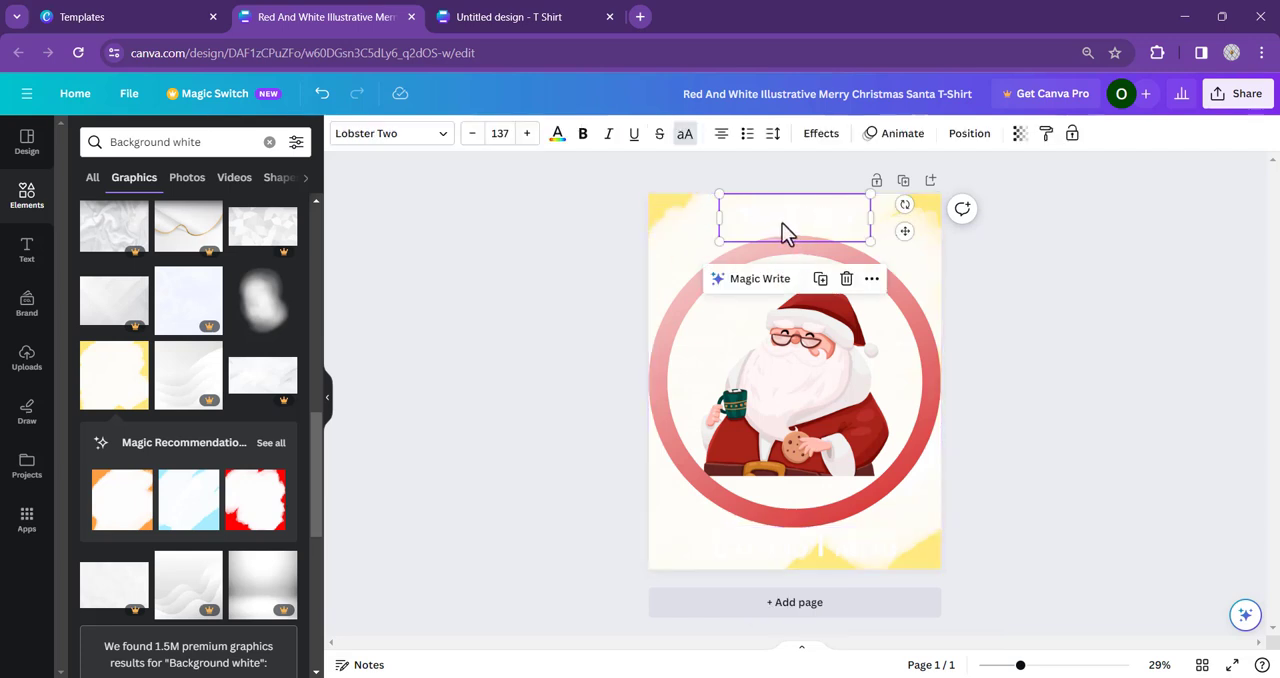
pyautogui.click(557, 133)
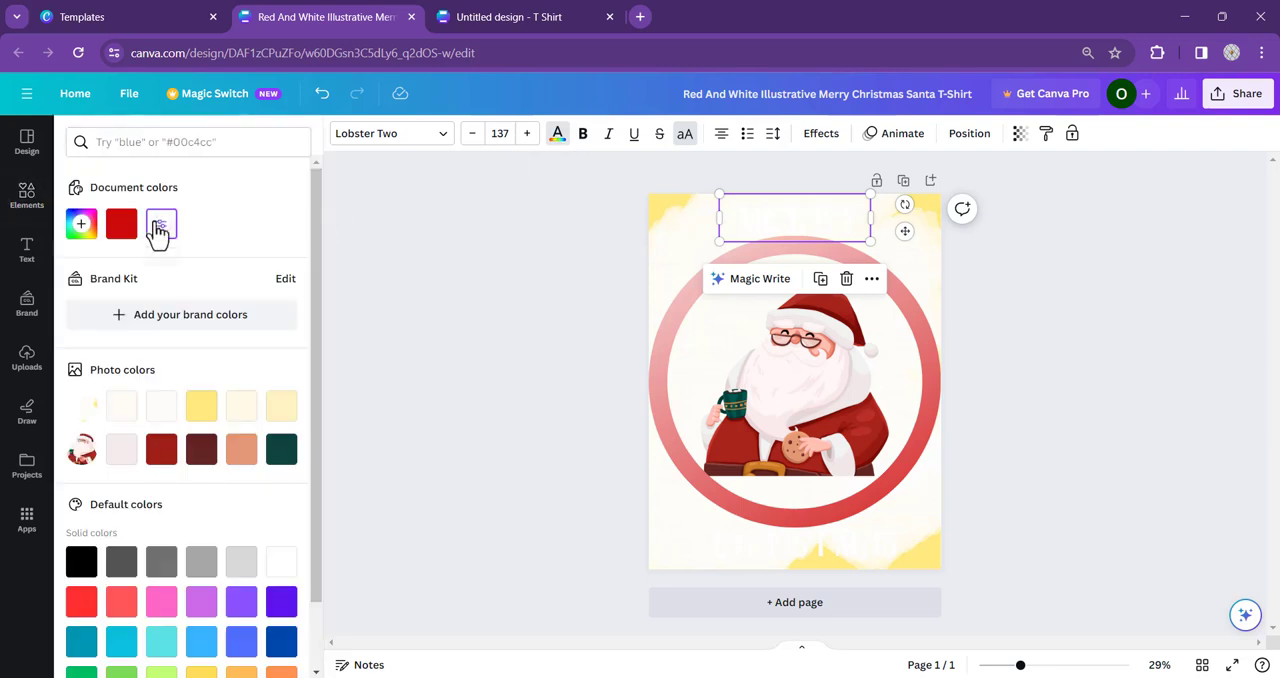
pyautogui.click(121, 224)
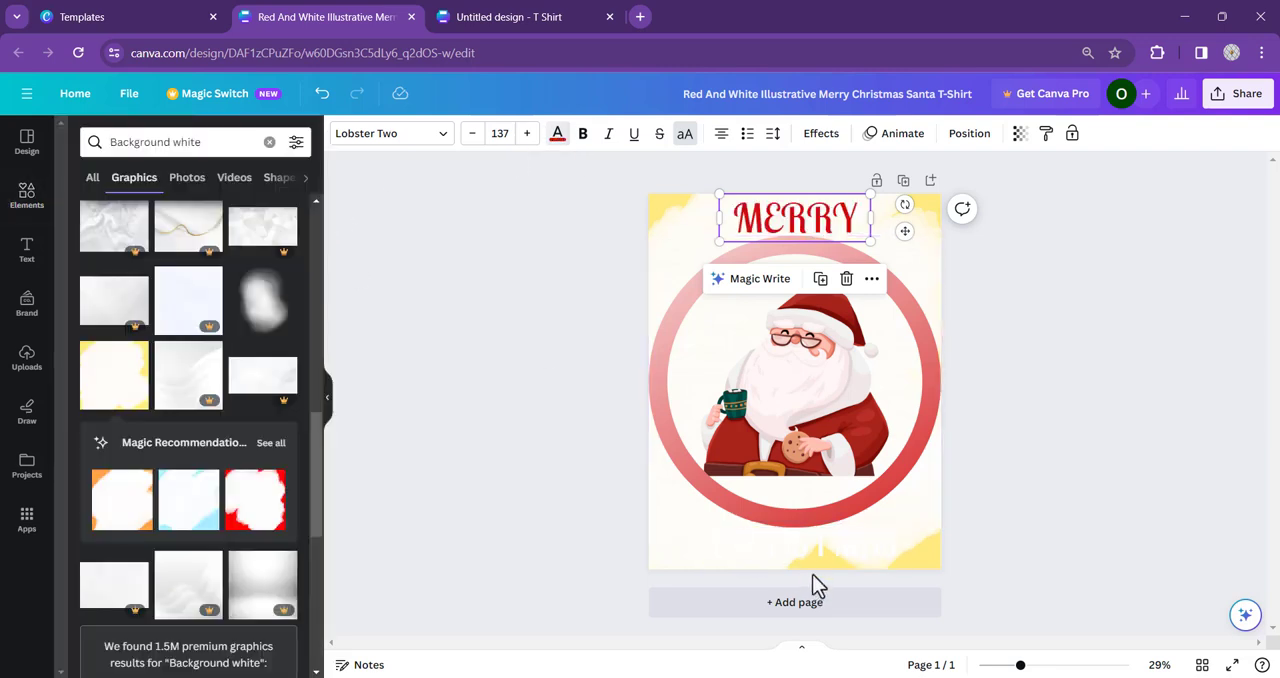
pyautogui.click(806, 555)
pyautogui.click(557, 133)
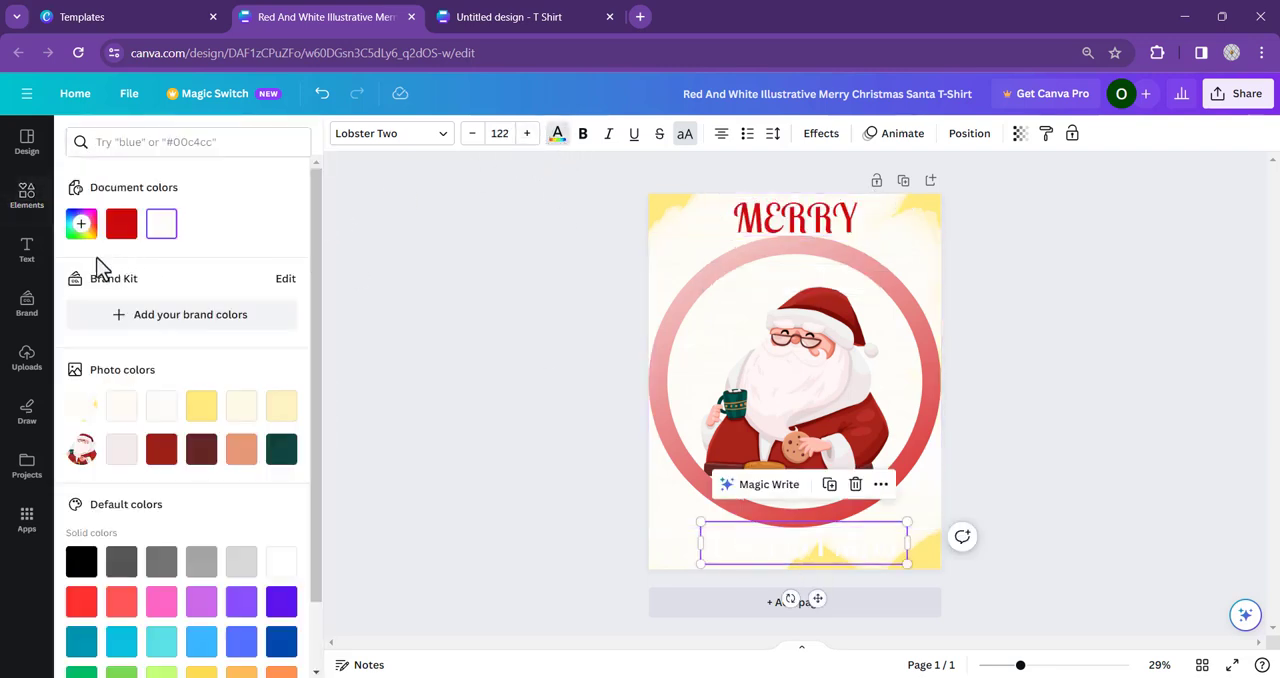
pyautogui.click(121, 224)
# - Move the "CHRISTMAS" text slightly down below the ring and the "MERRY" text slightly up towards the page's upper edge
pyautogui.moveTo(800, 546); pyautogui.dragTo(798, 551)
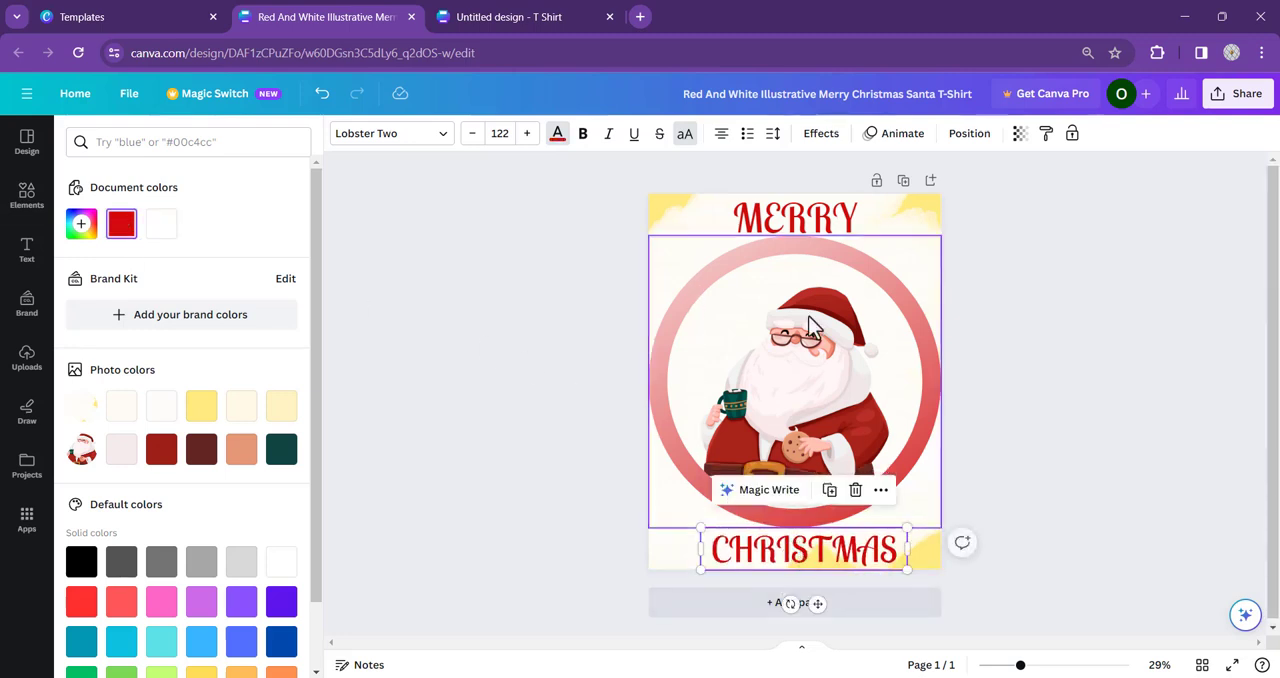
pyautogui.click(812, 231)
pyautogui.moveTo(810, 227); pyautogui.dragTo(810, 225)
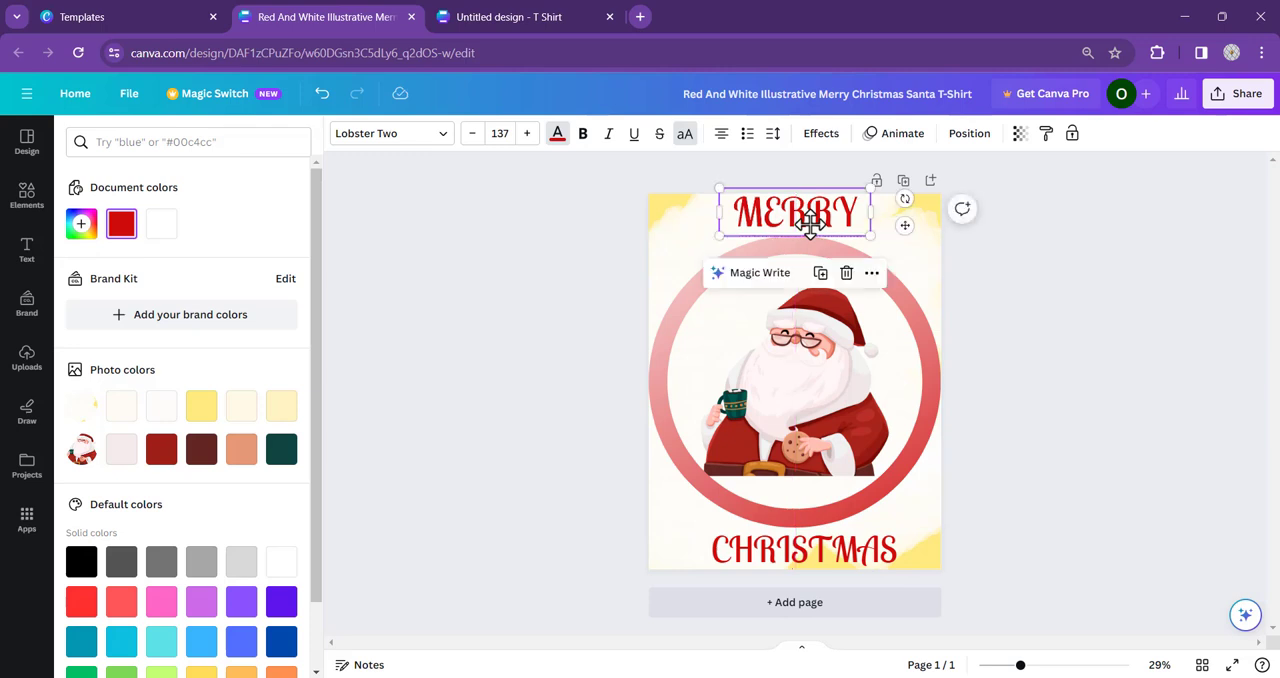
# - Align the "CHRISTMAS" text to the horizontal center of the page
pyautogui.click(975, 134)
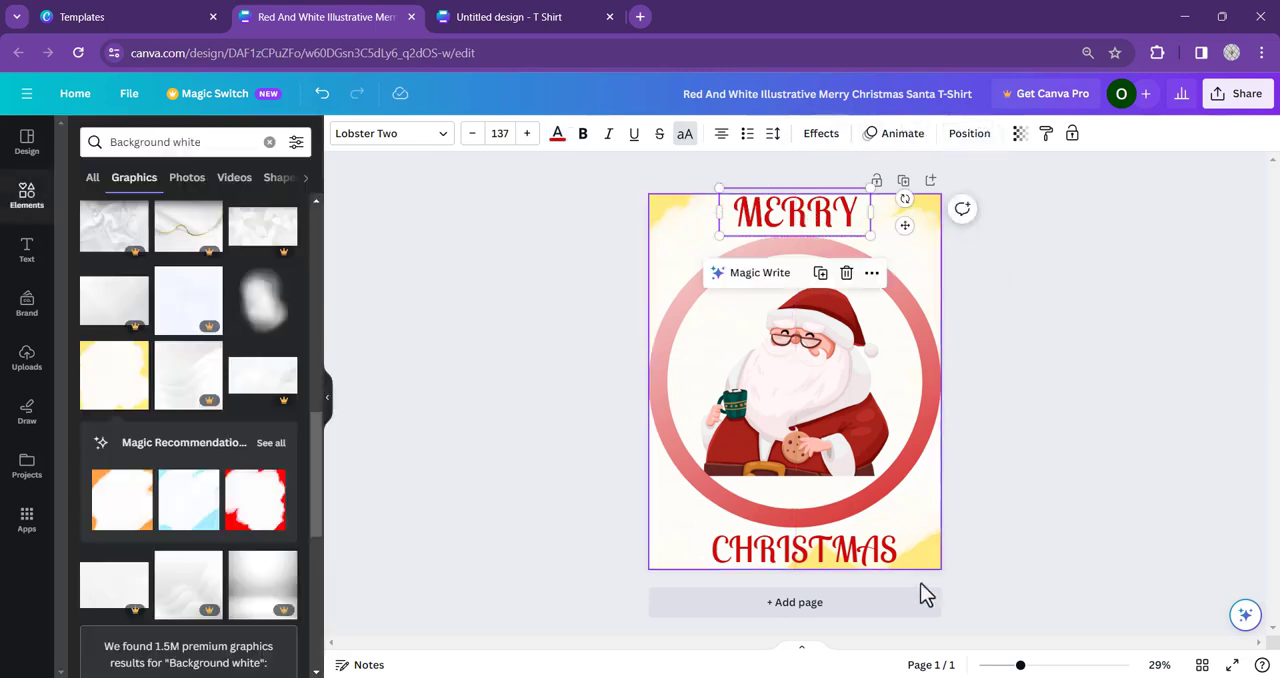
pyautogui.click(836, 563)
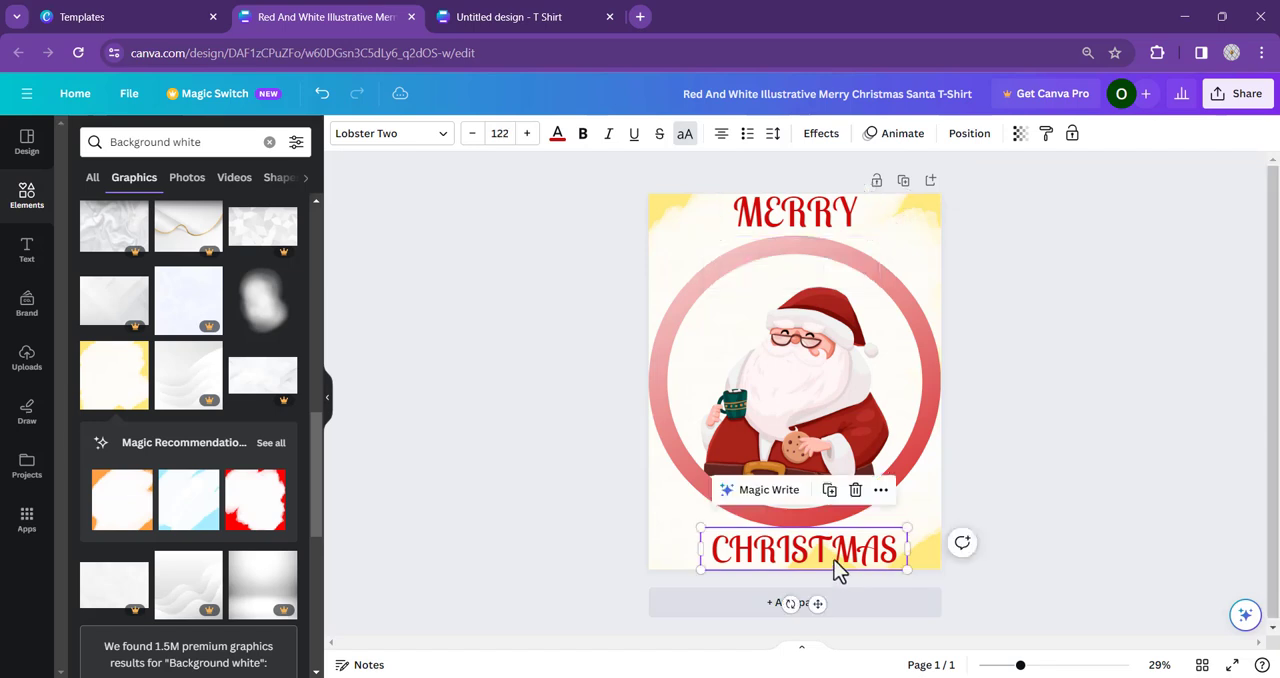
pyautogui.click(975, 134)
pyautogui.click(230, 302)
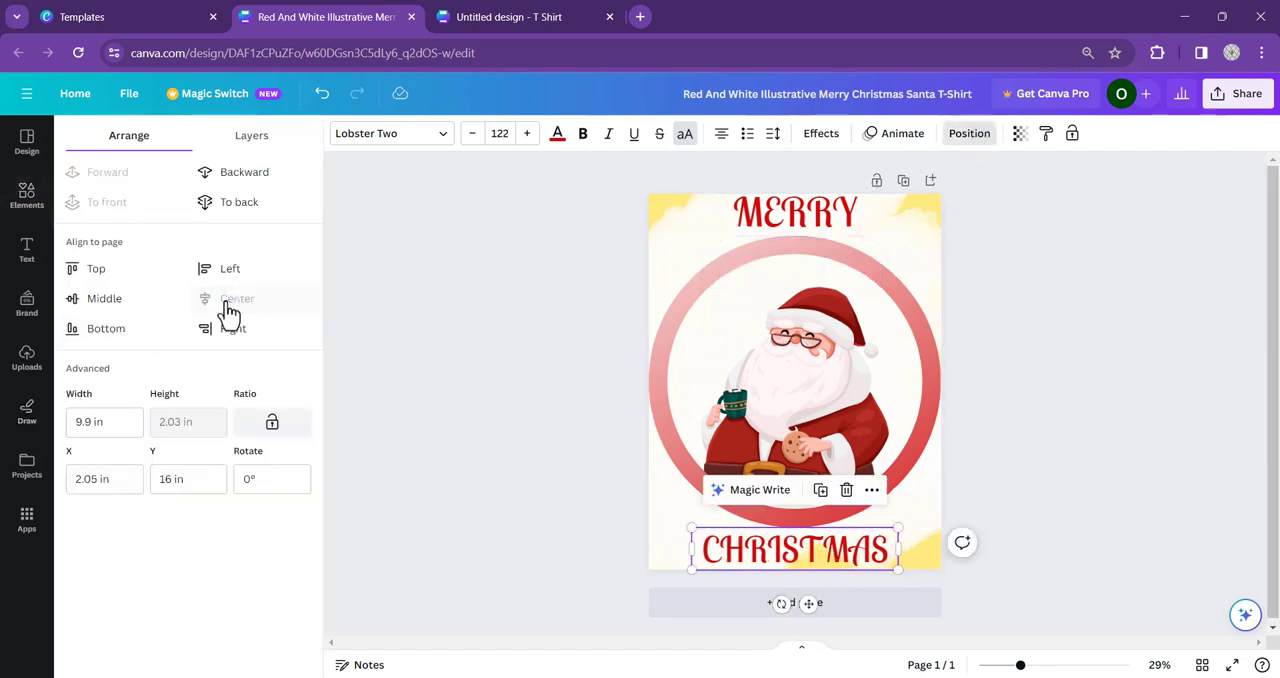
pyautogui.click(493, 307)
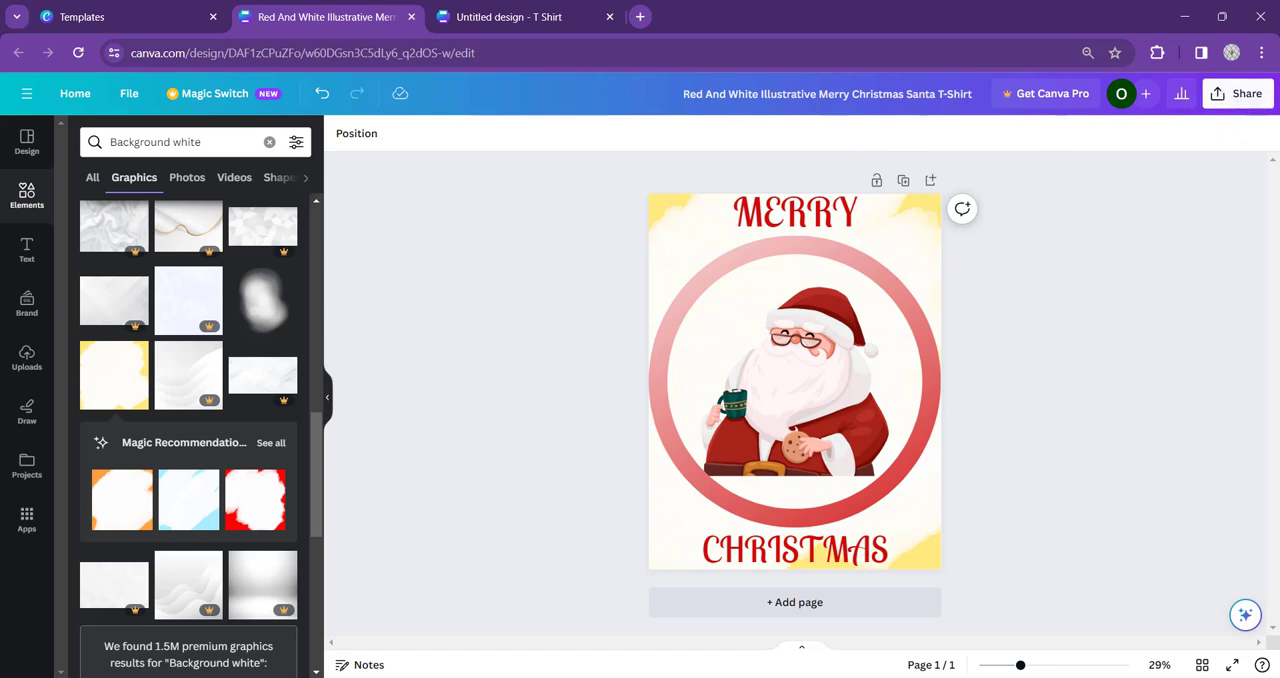
# - Download the Santa T-shirt design as a PNG and close the image viewer showing the downloaded file
pyautogui.click(1236, 100)
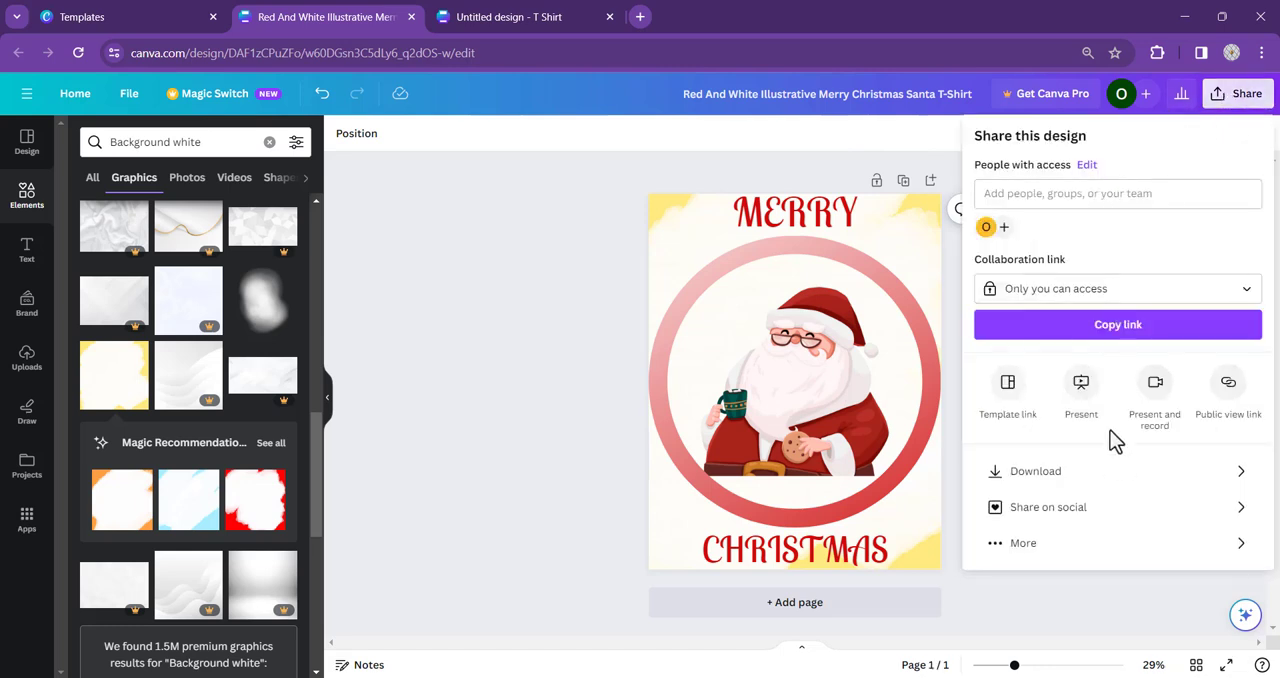
pyautogui.click(1048, 476)
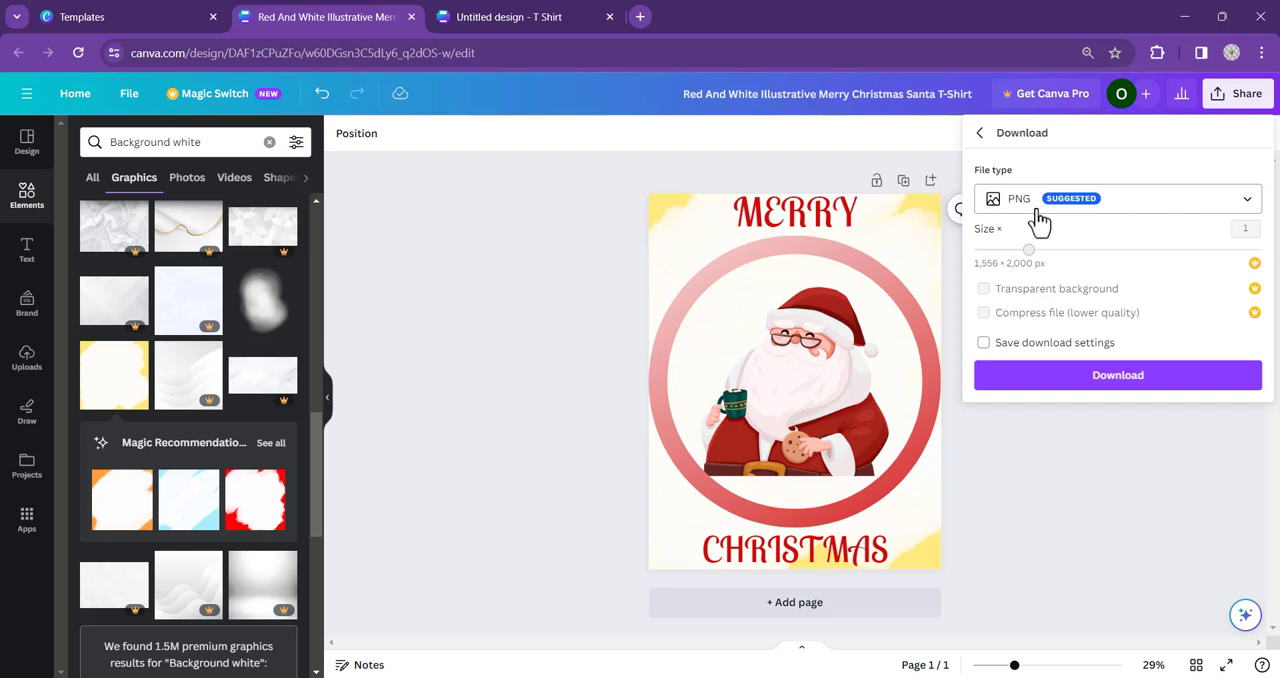
pyautogui.click(1065, 386)
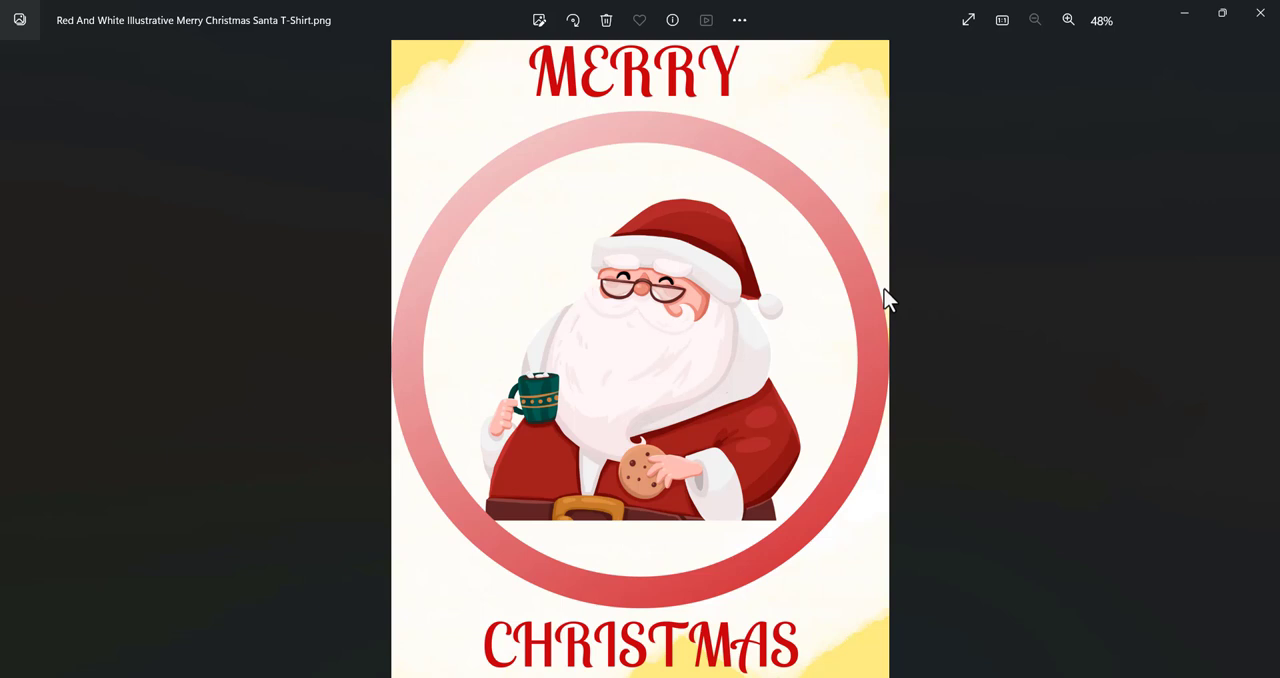
pyautogui.click(1265, 8)
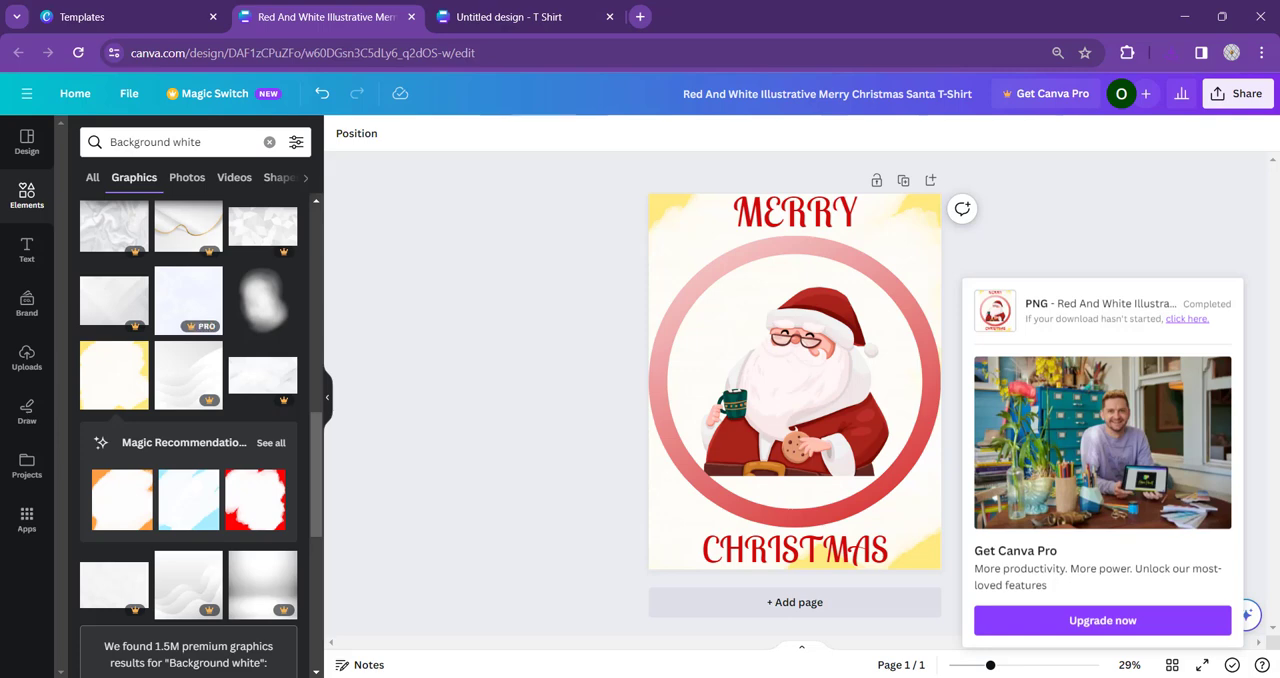
# - Switch to the untitled blank T-shirt design and search its templates for "christmas t-shirt design"
pyautogui.click(514, 9)
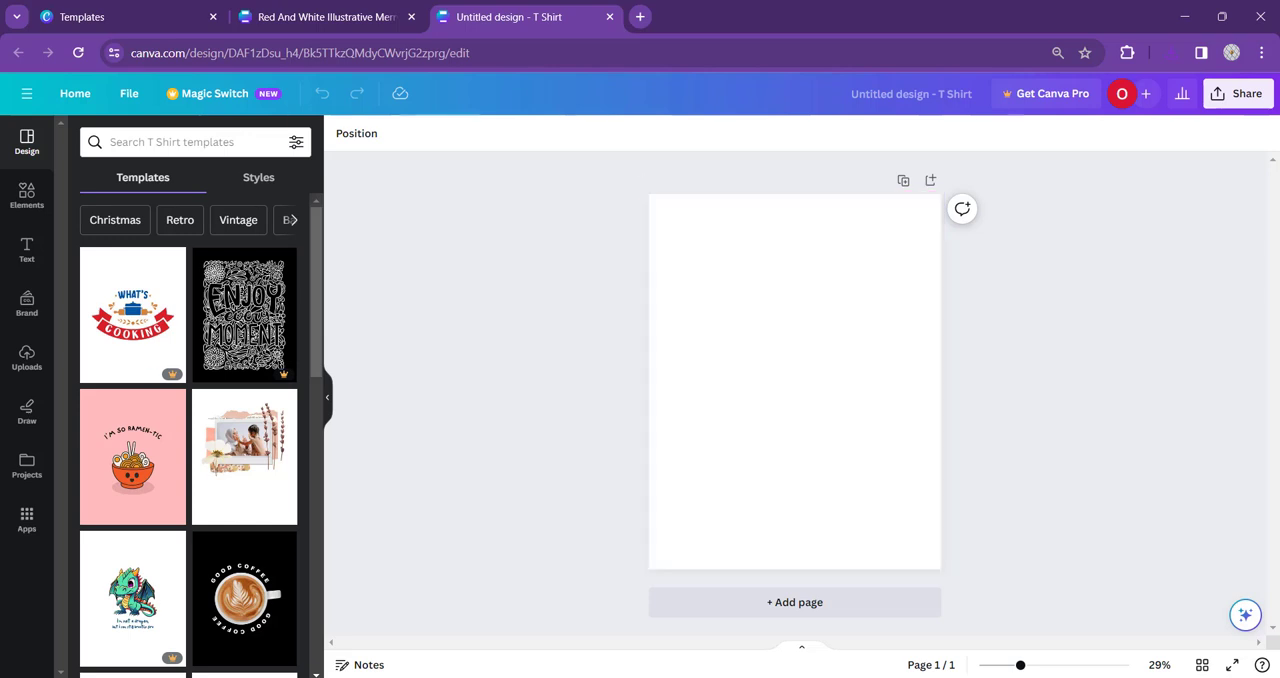
pyautogui.click(143, 142)
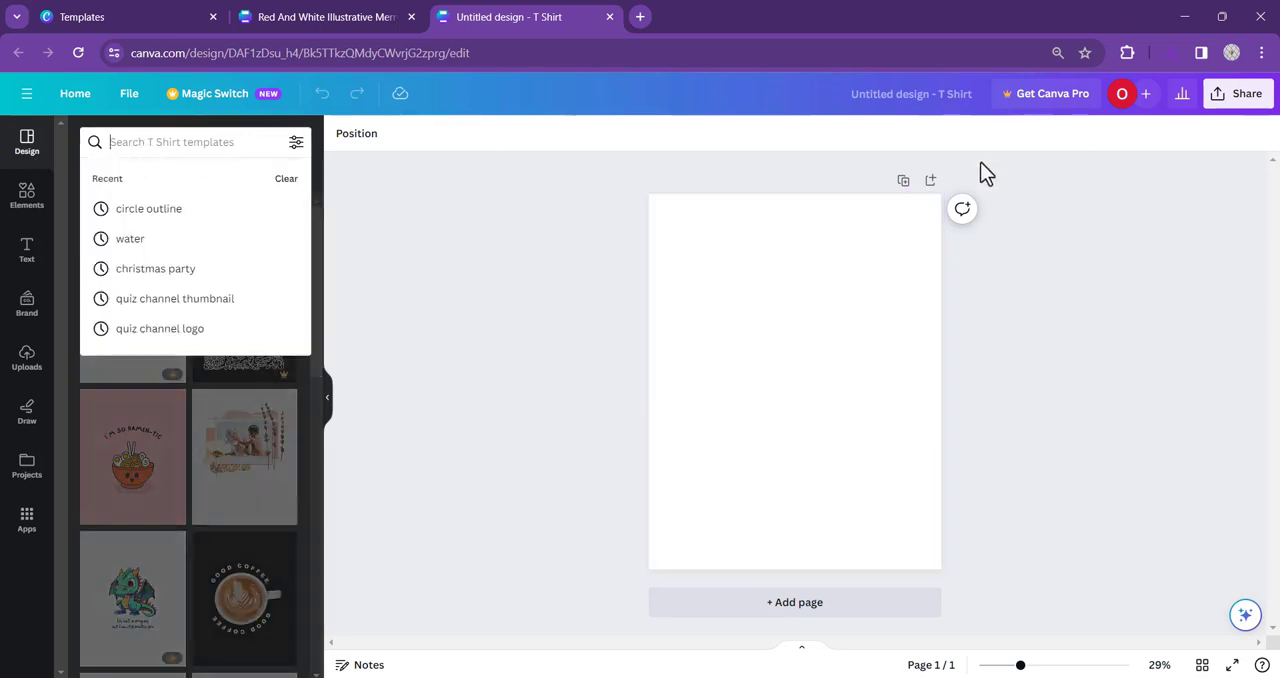
pyautogui.write('christmas')
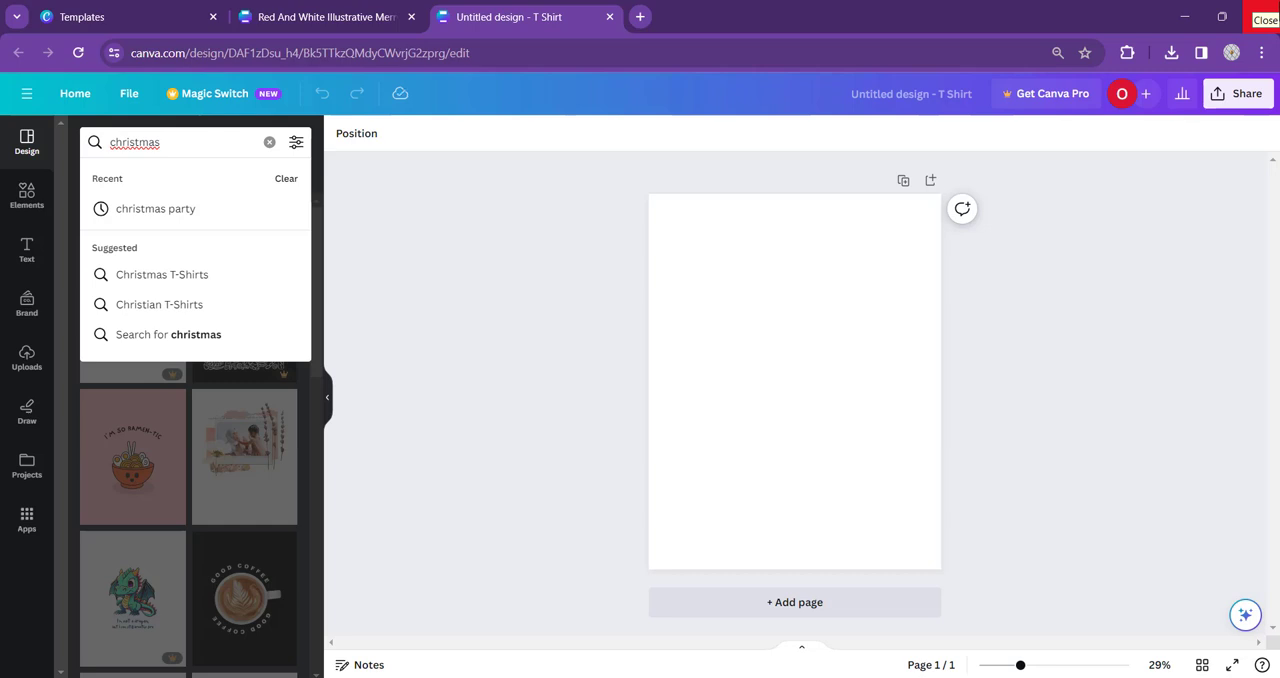
pyautogui.write(' t-shirt des')
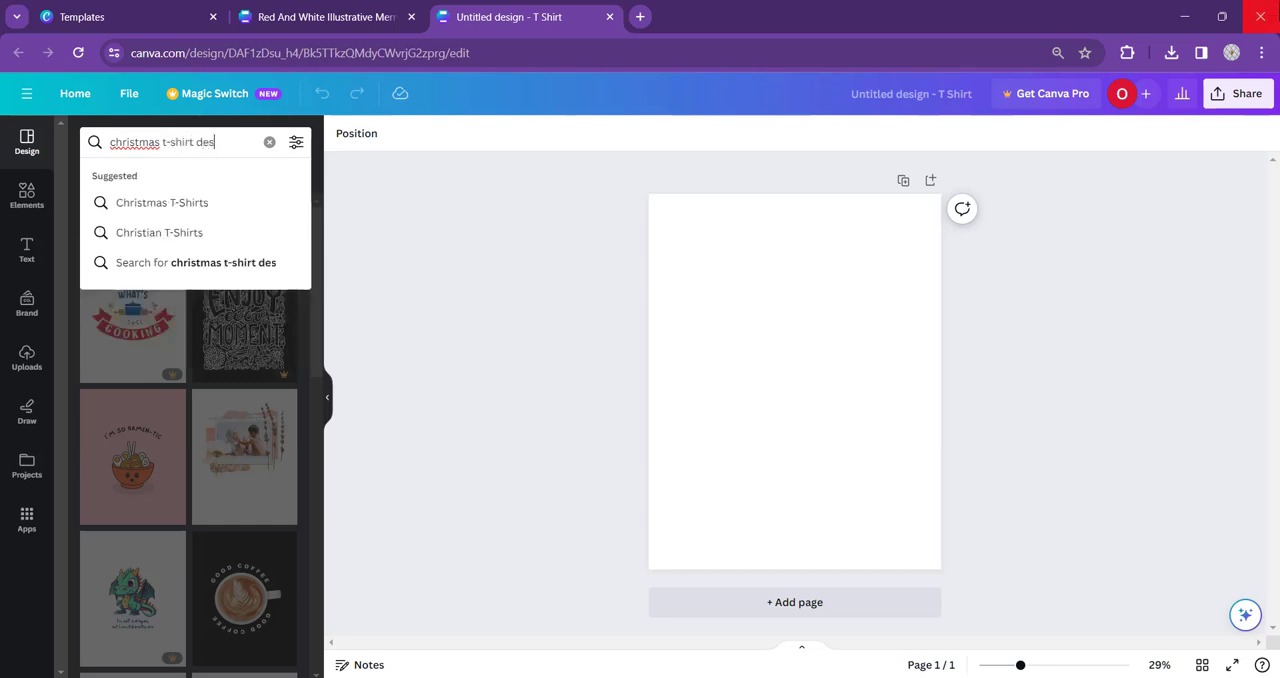
pyautogui.write('ign')
pyautogui.press('Return')
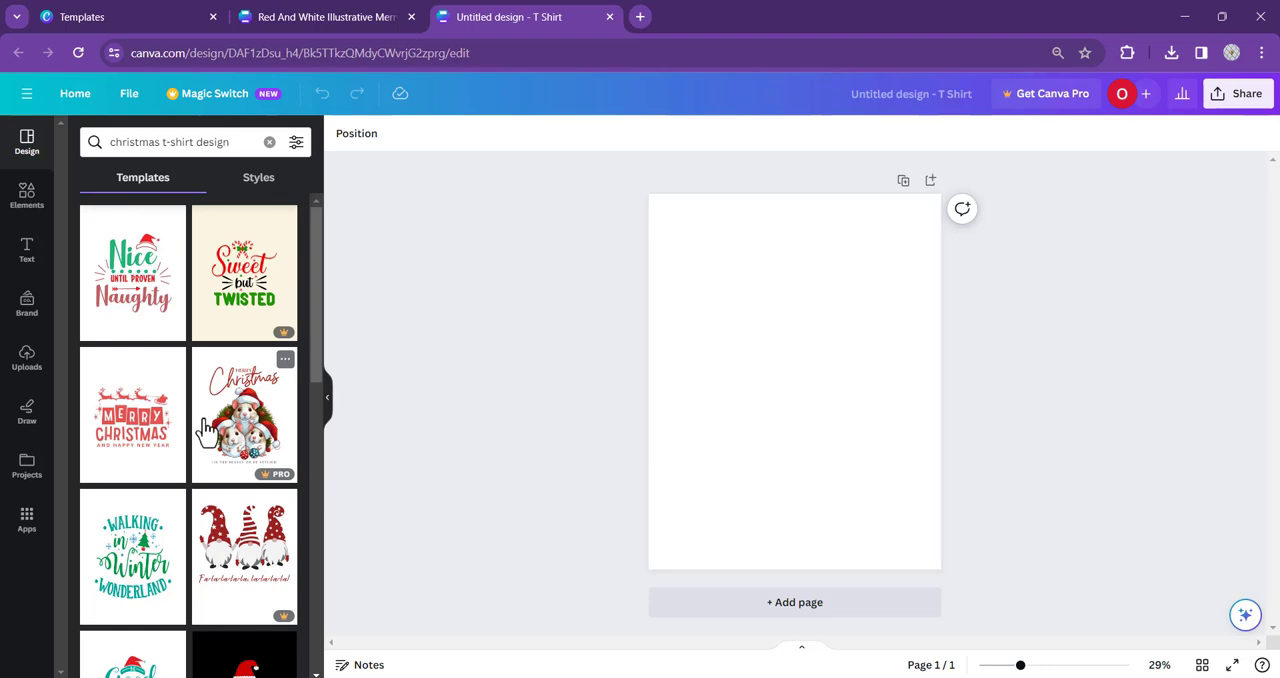
# - Look through the Christmas T-shirt template results for design ideas
pyautogui.scroll(-3, 200, 420)
pyautogui.scroll(-3, 177, 391)
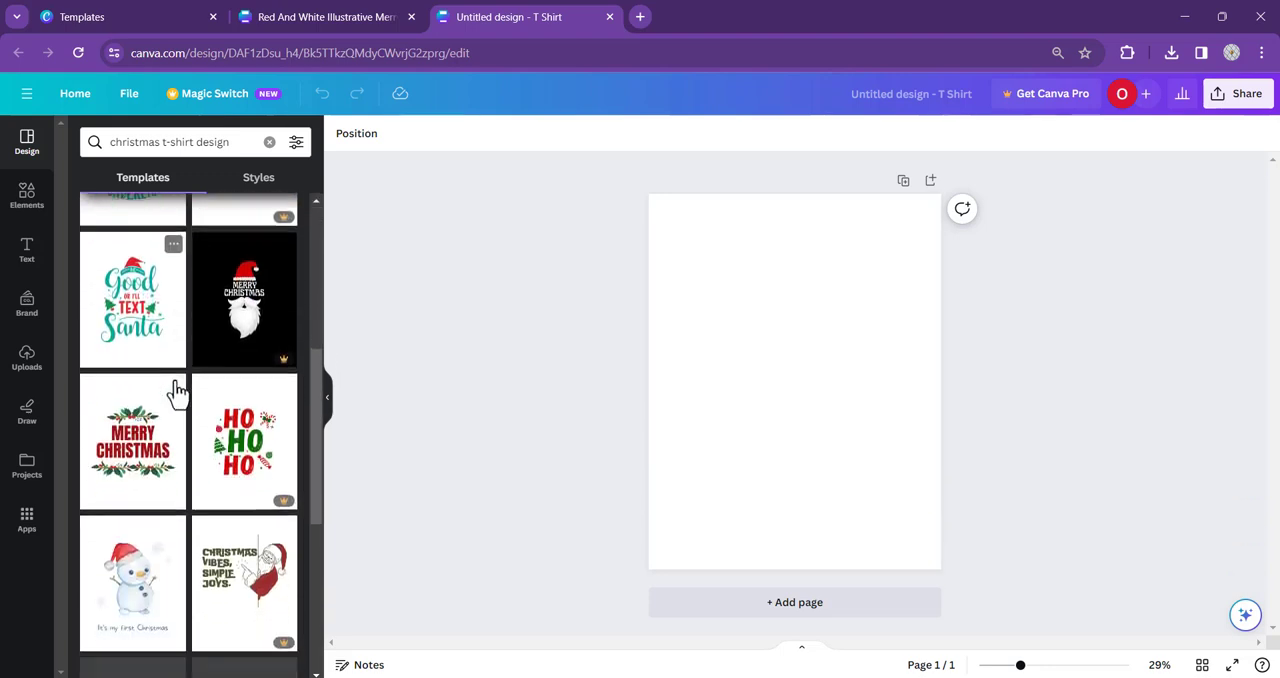
pyautogui.scroll(2, 171, 400)
pyautogui.scroll(-1, 170, 395)
pyautogui.scroll(-1, 170, 395)
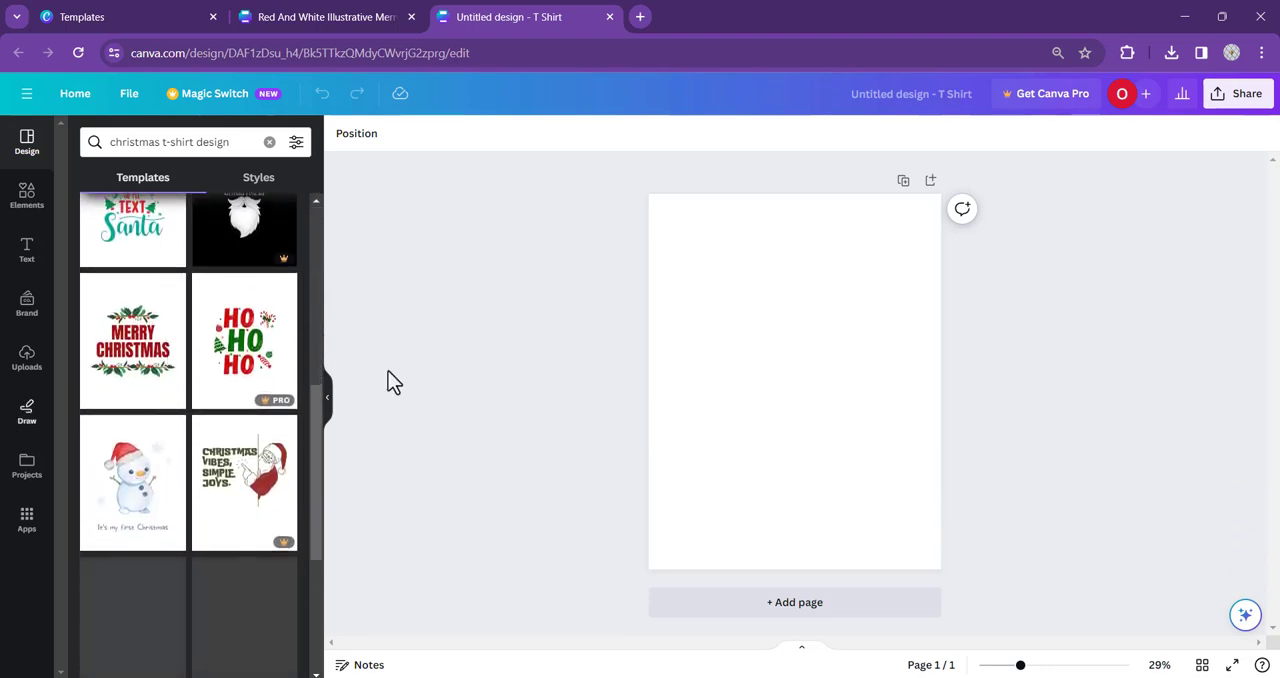
pyautogui.scroll(-2, 190, 400)
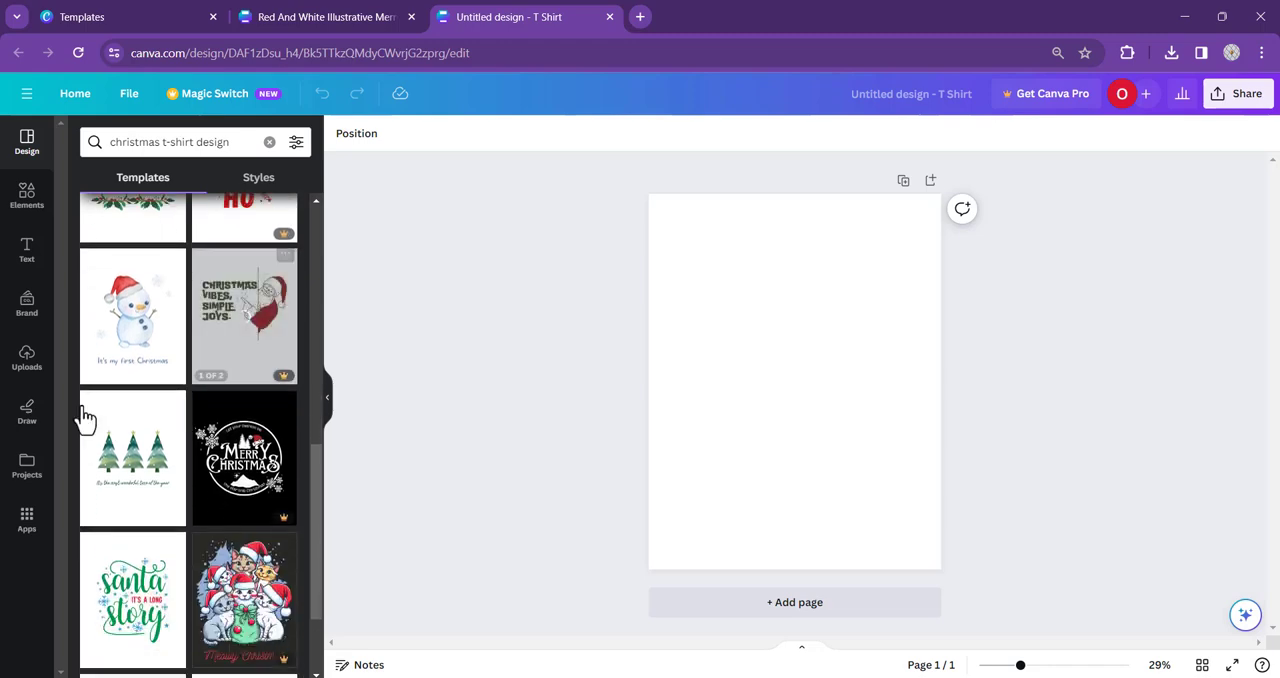
pyautogui.scroll(6, 229, 429)
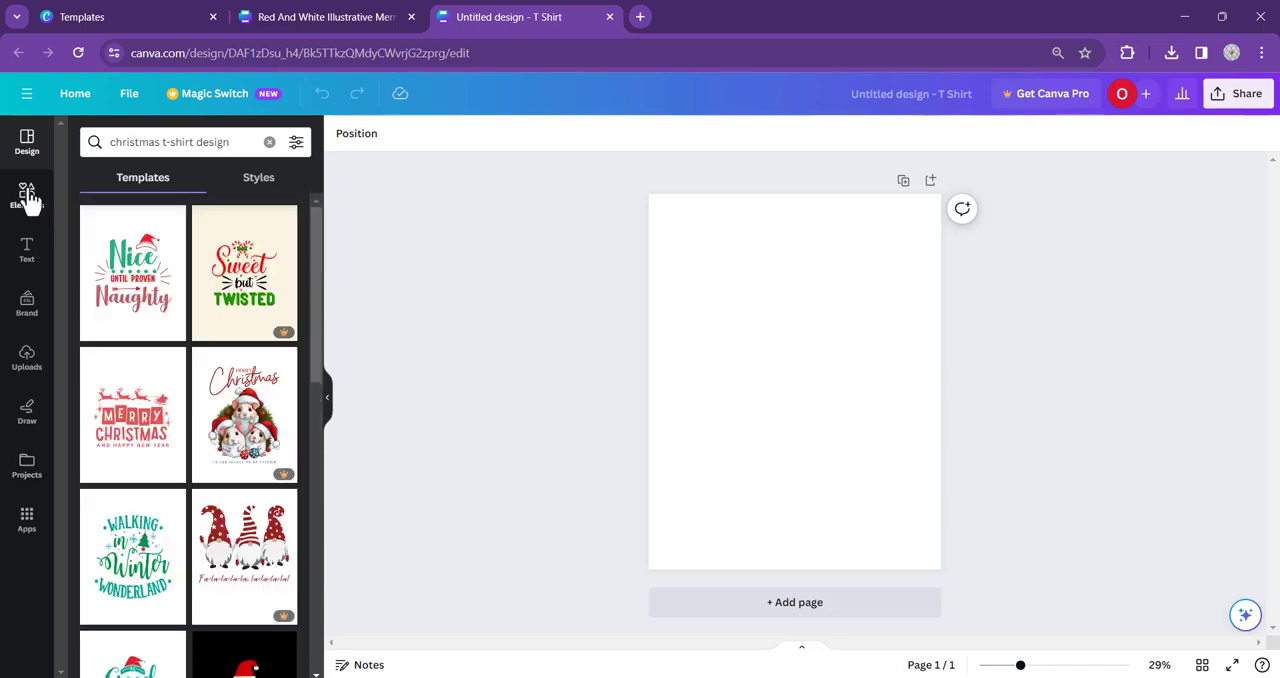
# - Add a heading to the blank page with the text "Merry Christmas"
pyautogui.click(28, 197)
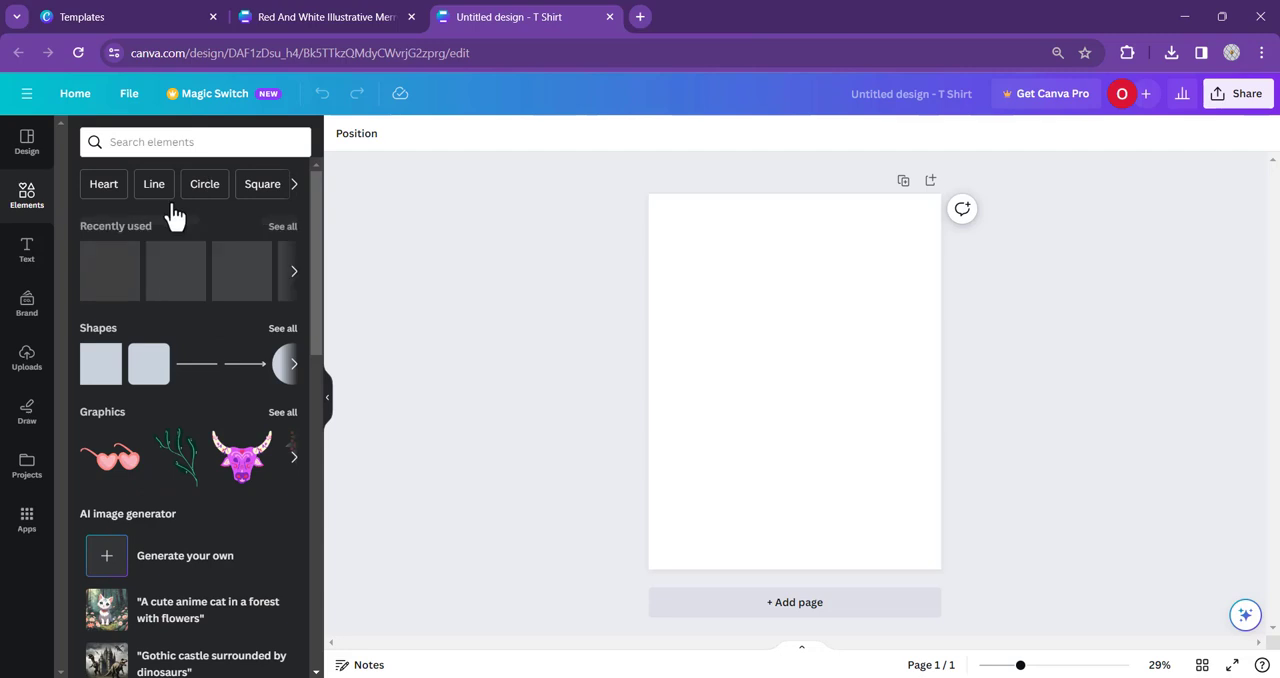
pyautogui.click(25, 252)
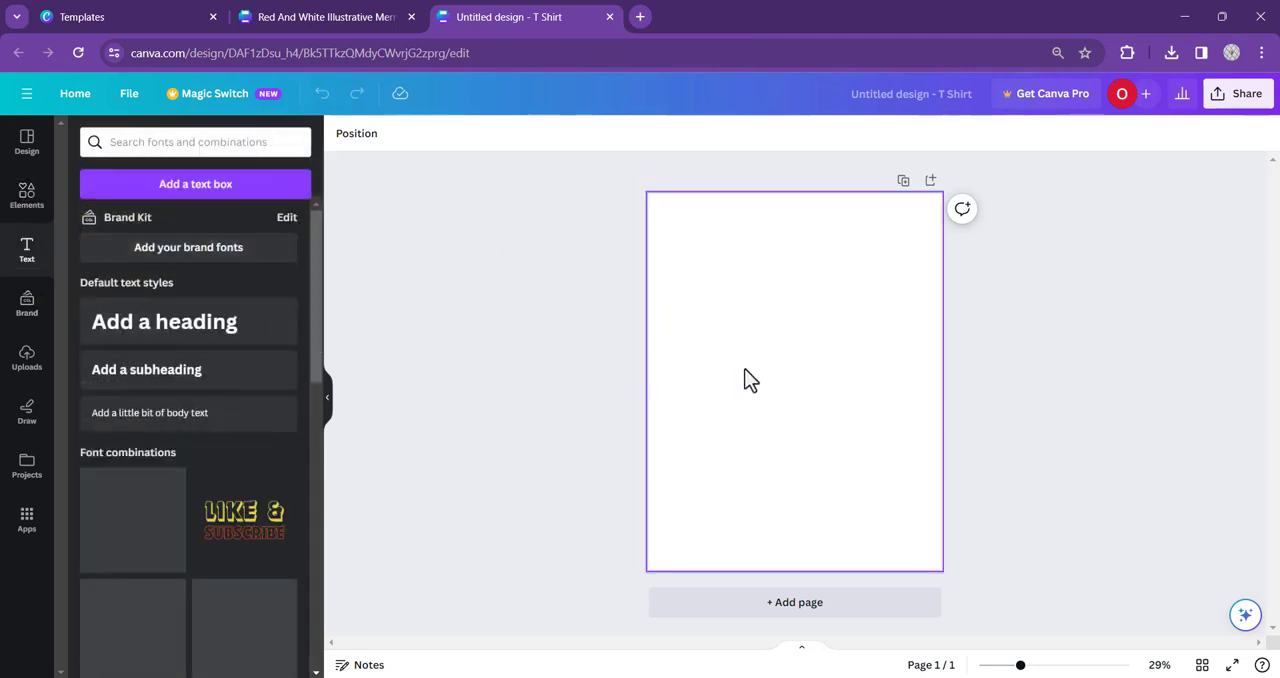
pyautogui.click(236, 325)
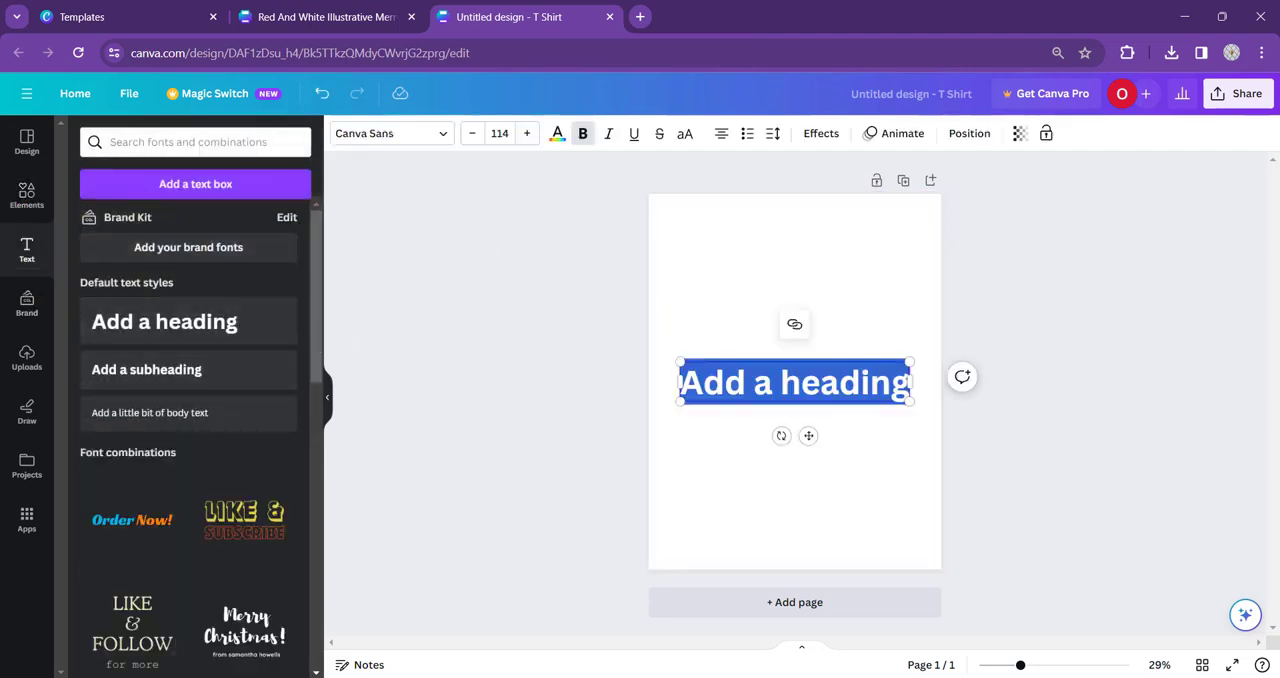
pyautogui.write('Meryy')
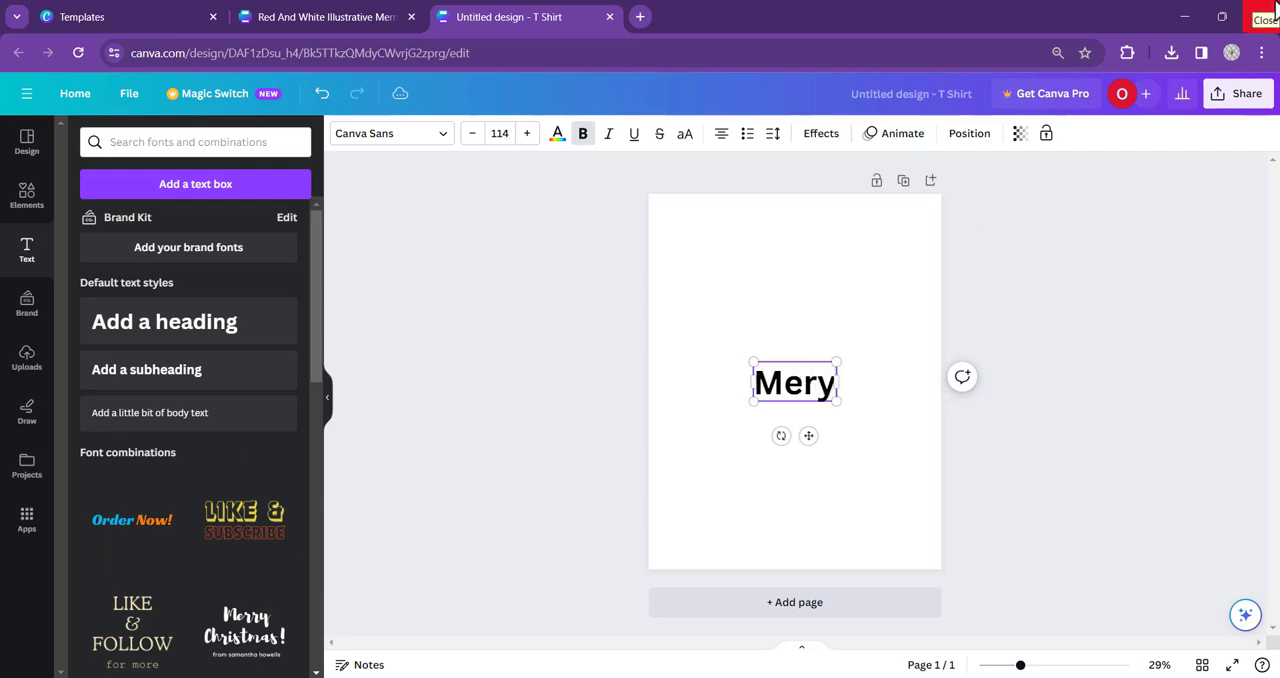
pyautogui.press('BackSpace')
pyautogui.press('BackSpace')
pyautogui.press('BackSpace')
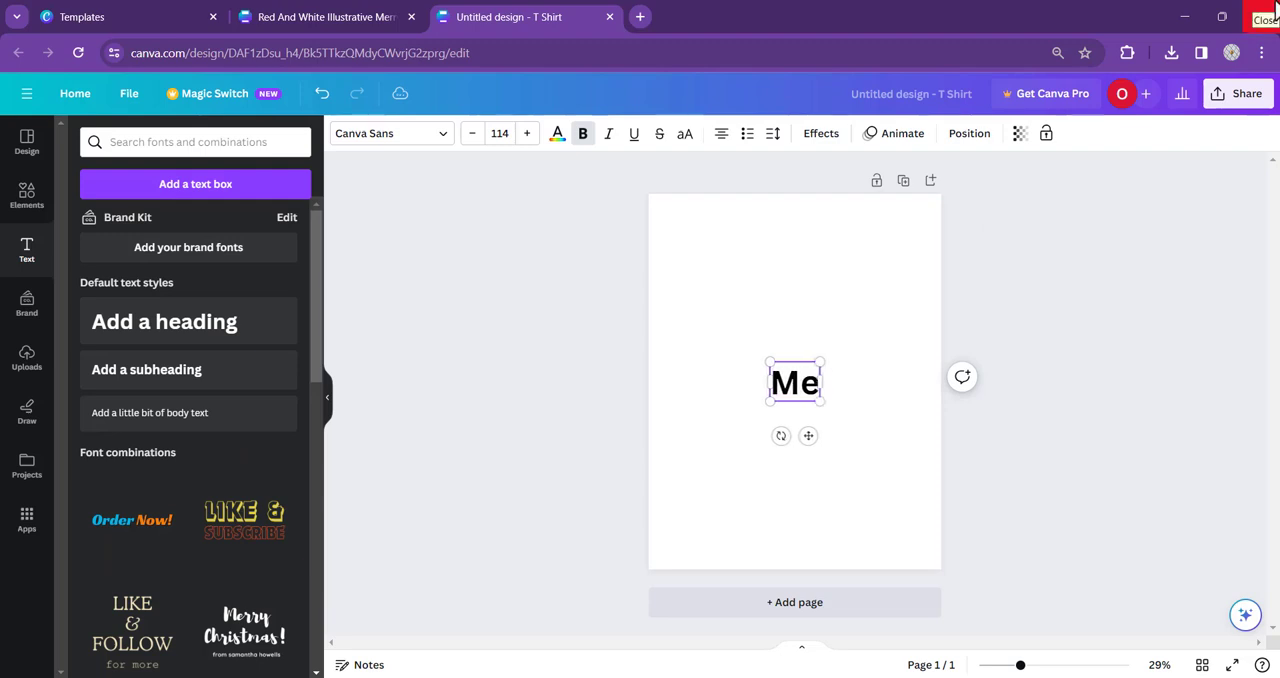
pyautogui.write('rry')
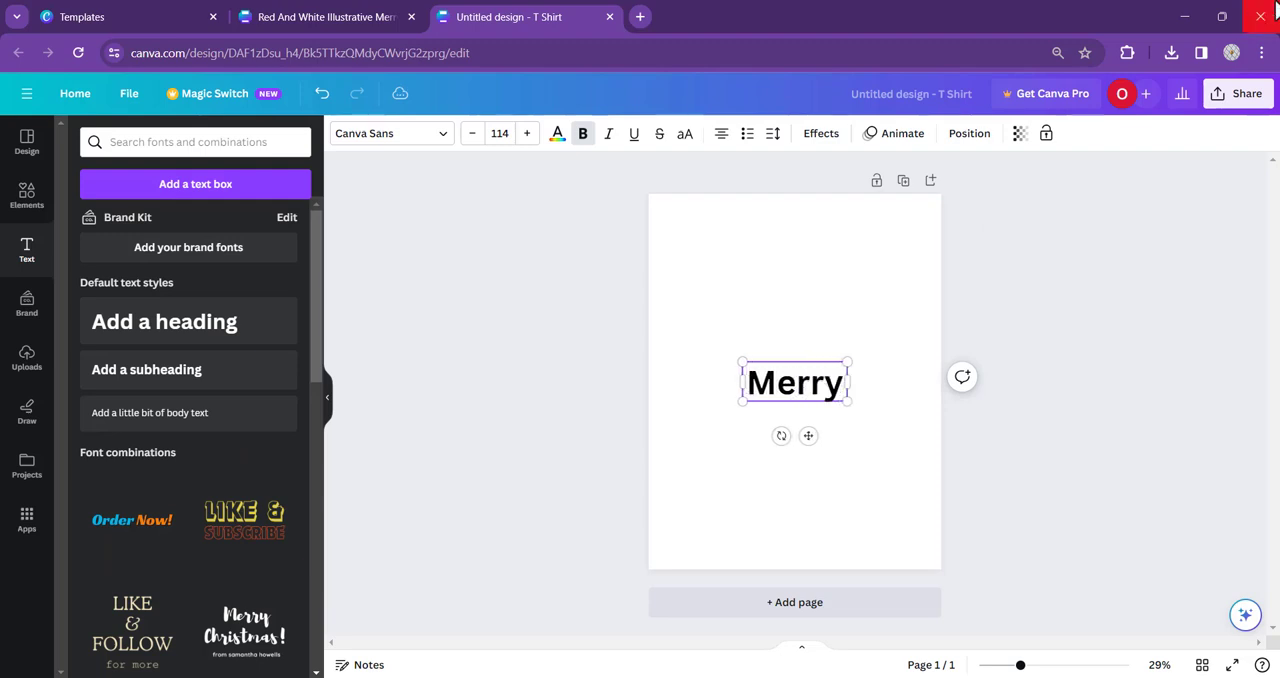
pyautogui.write(' Christmas')
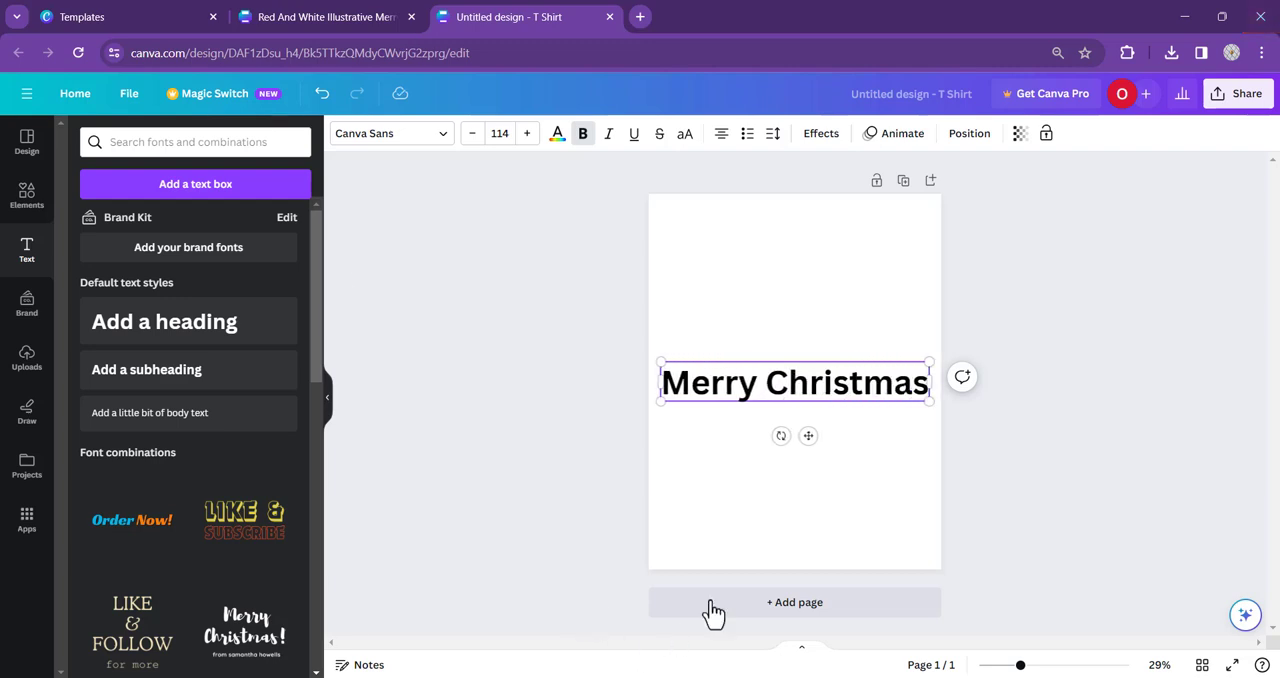
# - Break the heading into two lines, "Merry" above "Christmas", and move it up to the middle of the page
pyautogui.click(756, 383)
pyautogui.press('Return')
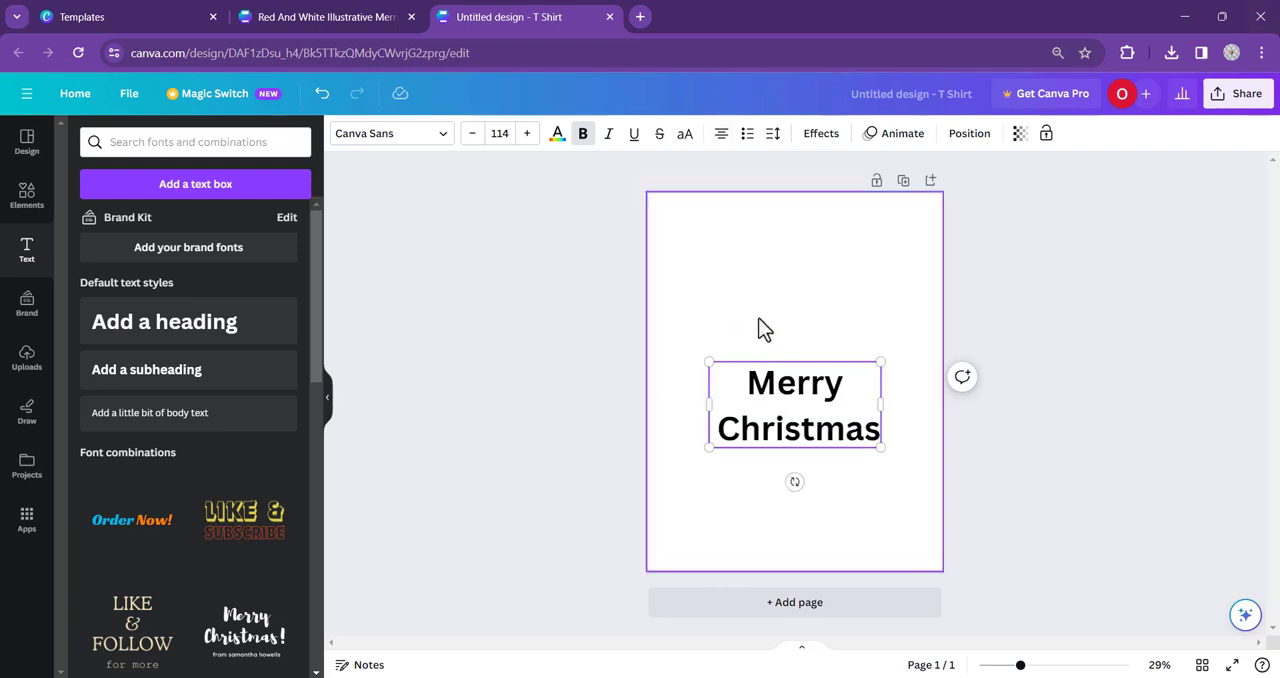
pyautogui.click(615, 325)
pyautogui.click(806, 394)
pyautogui.moveTo(806, 394); pyautogui.dragTo(801, 364)
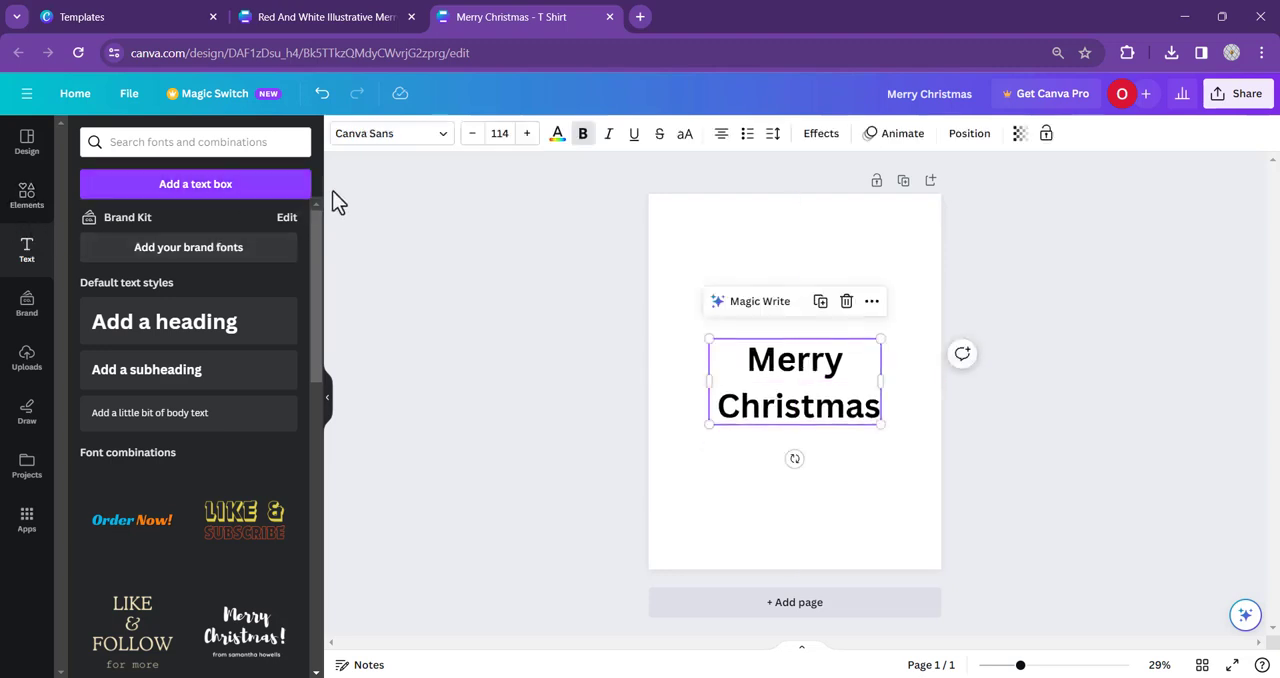
# - Search the fonts for "christmas" and set the "Merry Christmas" heading to the Engagement font
pyautogui.click(425, 138)
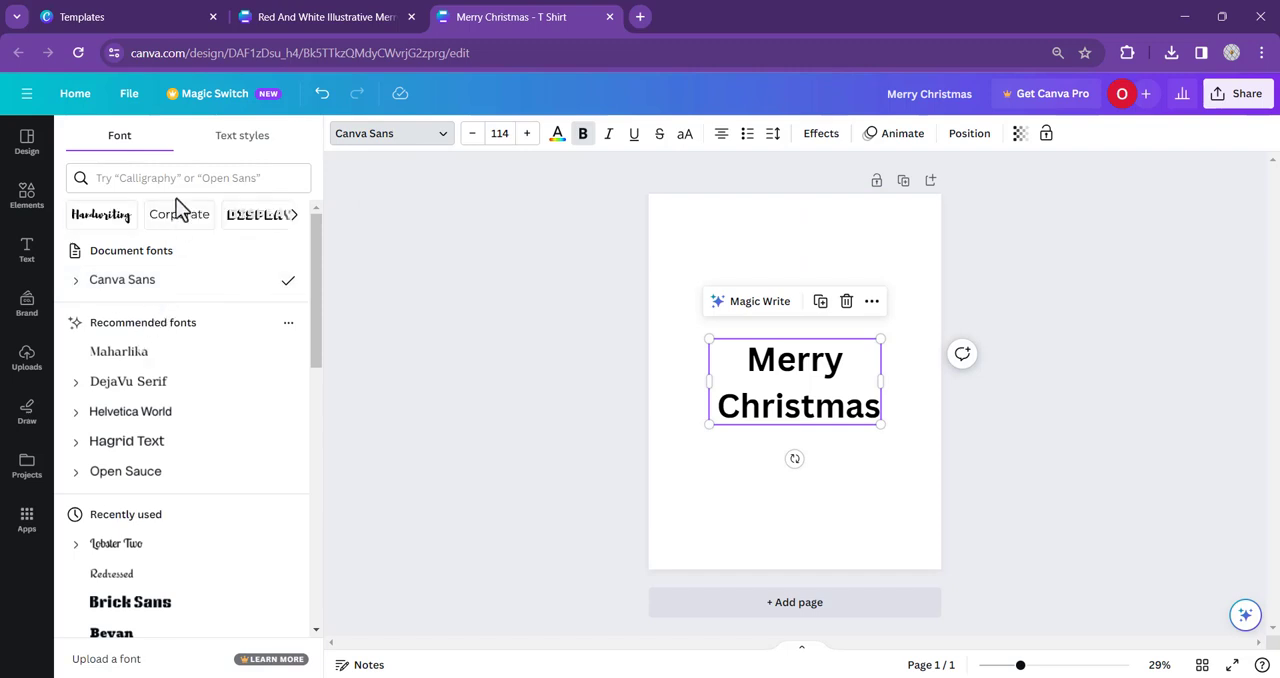
pyautogui.click(160, 178)
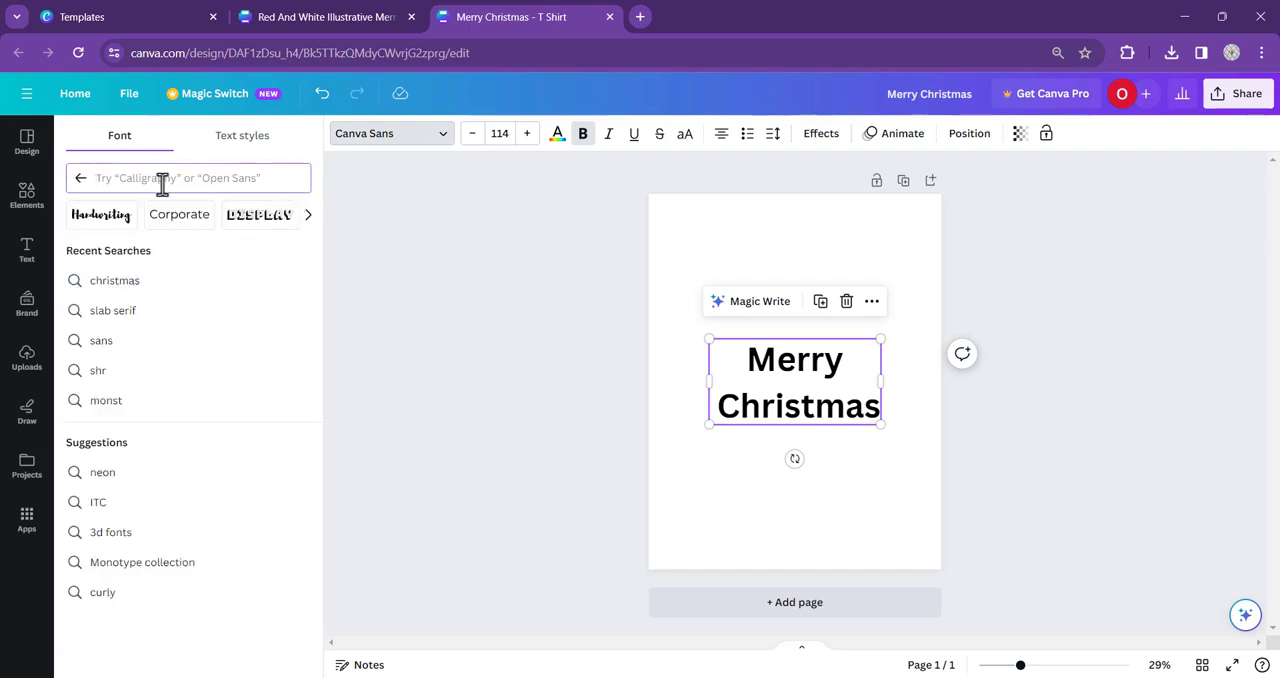
pyautogui.click(122, 288)
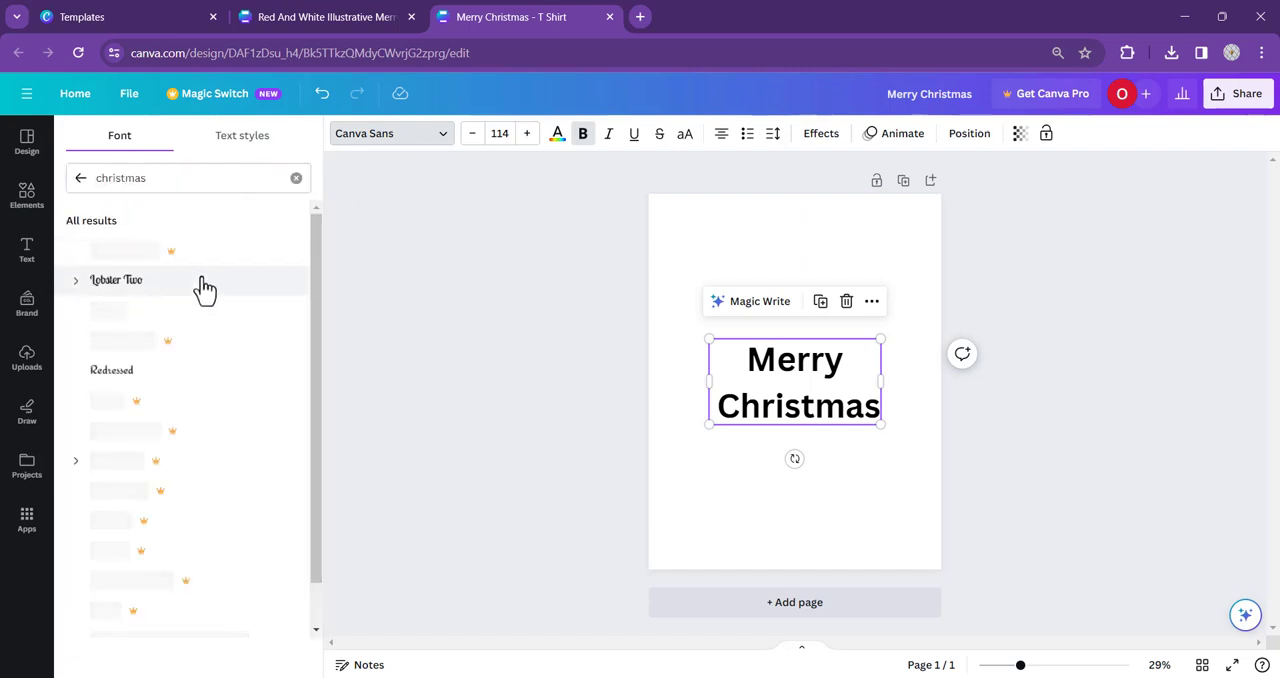
pyautogui.scroll(-1, 106, 329)
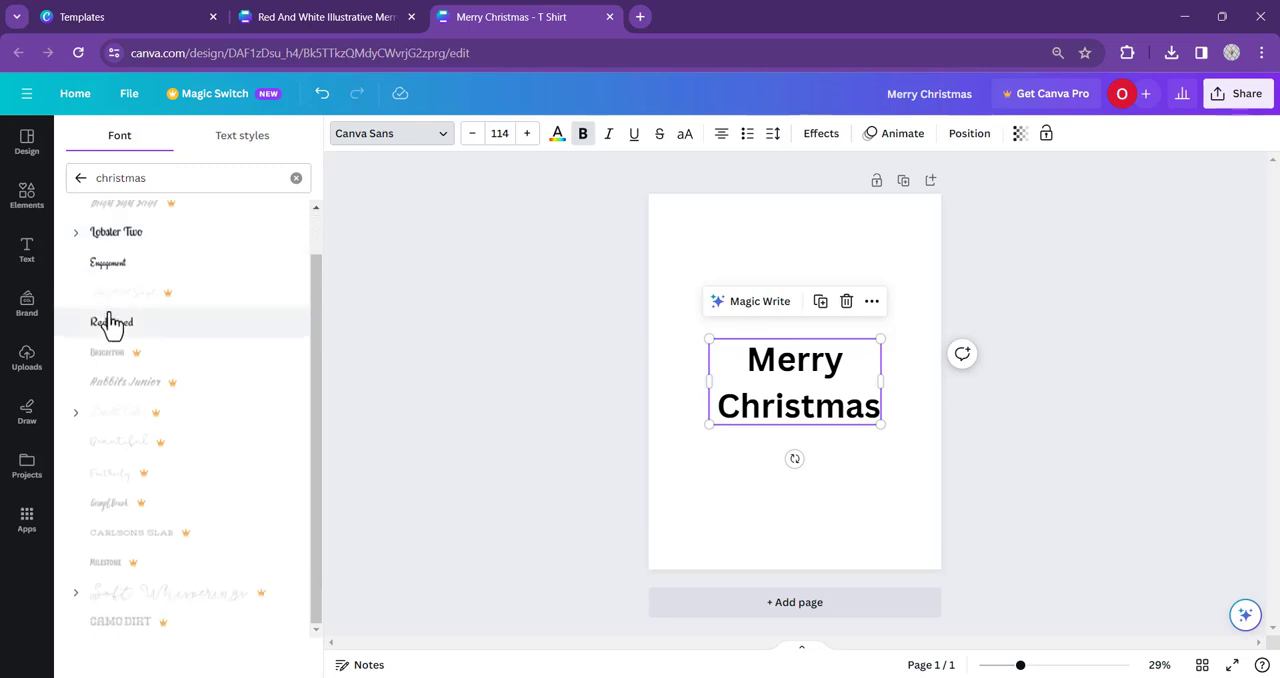
pyautogui.scroll(1, 177, 308)
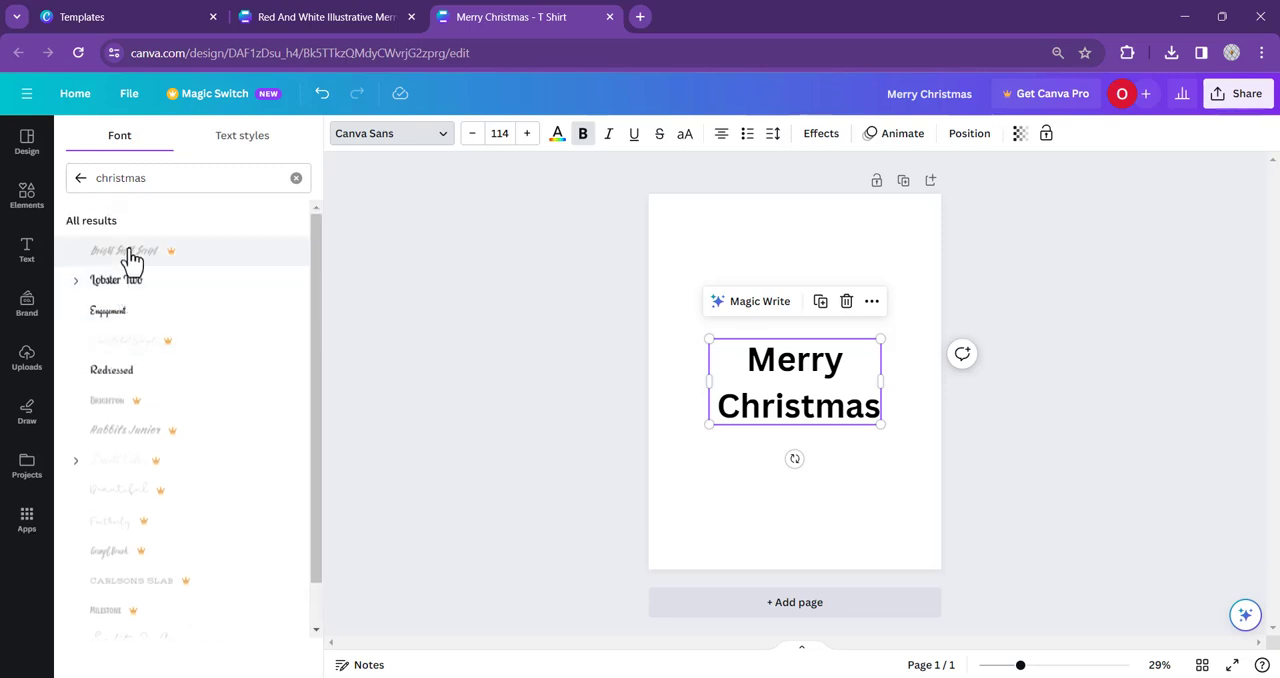
pyautogui.click(108, 311)
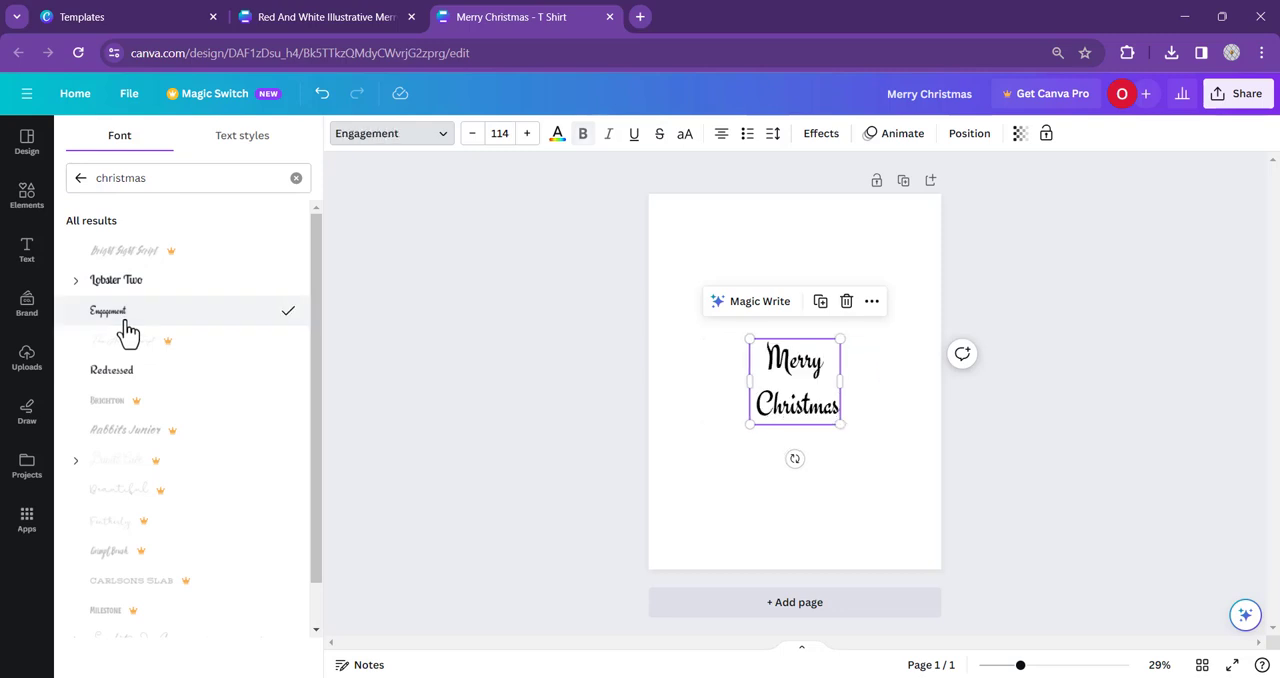
pyautogui.click(540, 345)
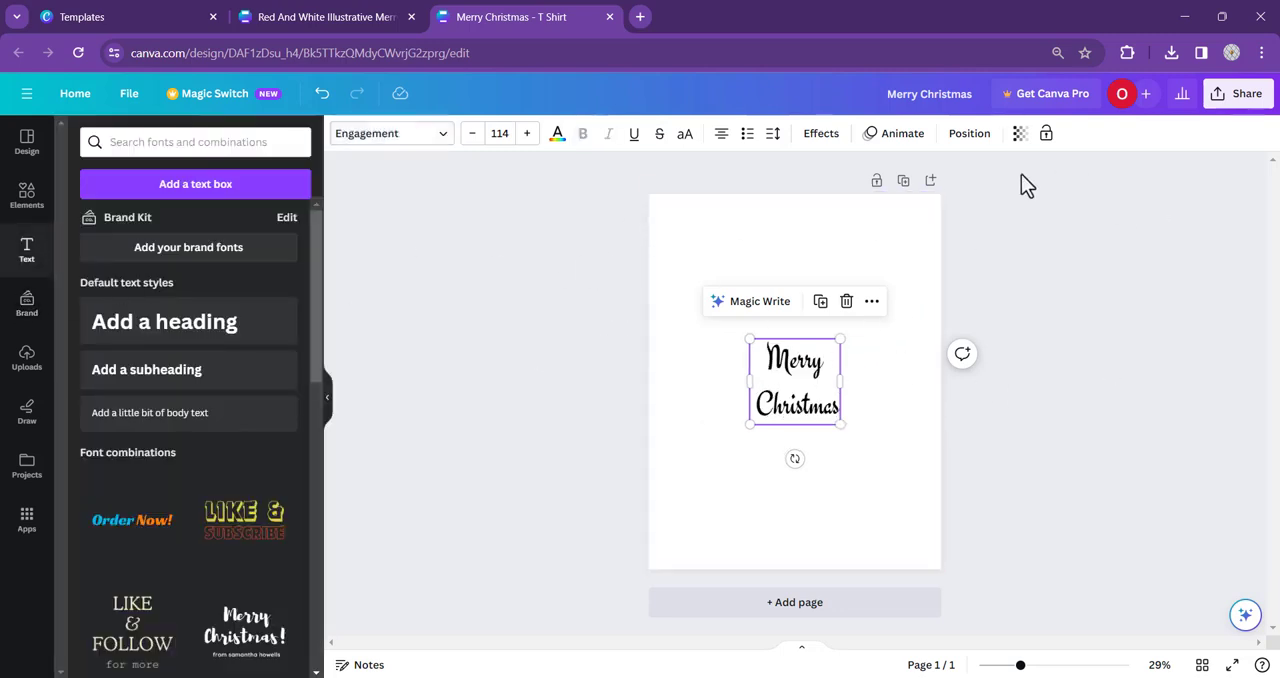
# - Search the elements for "christmas elements" and show only the graphics
pyautogui.click(26, 192)
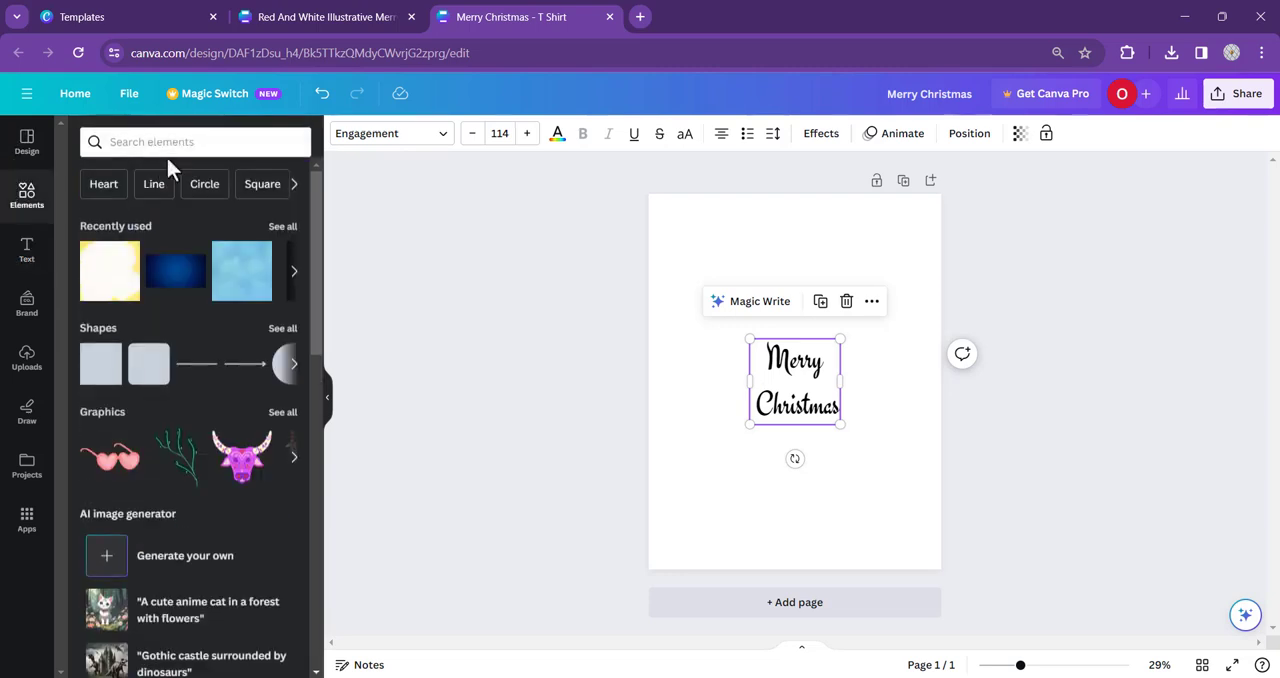
pyautogui.click(147, 145)
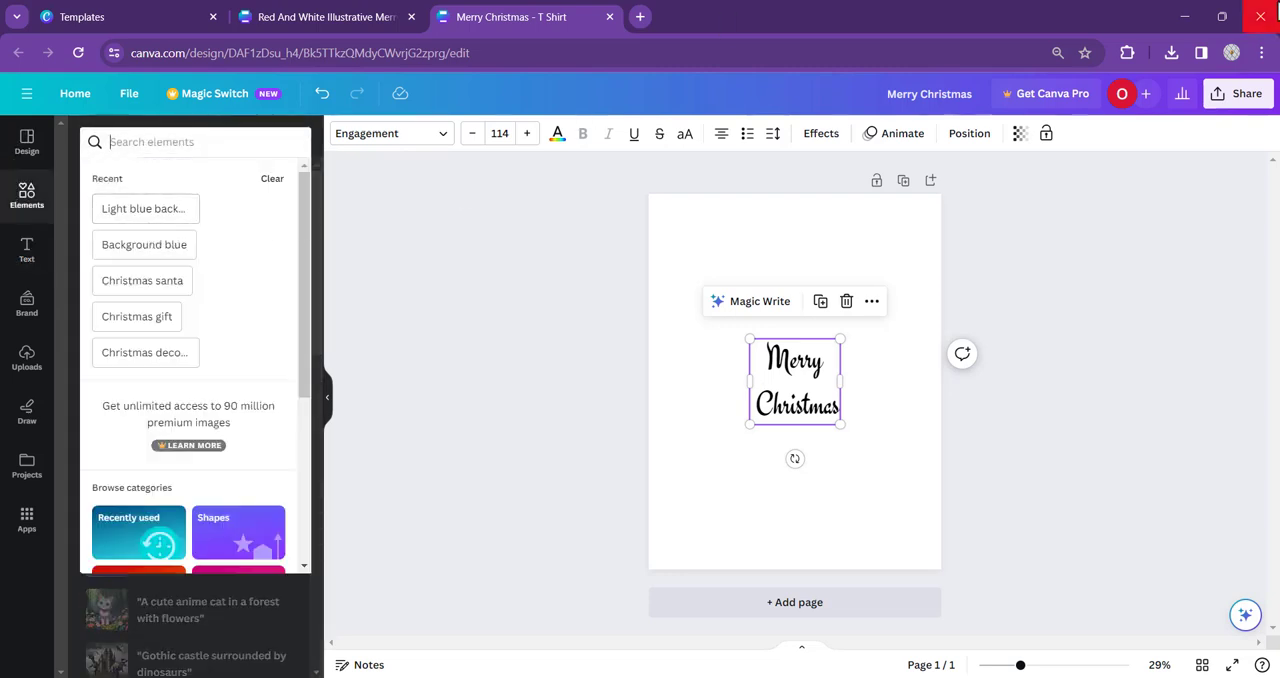
pyautogui.write('christmas eleme')
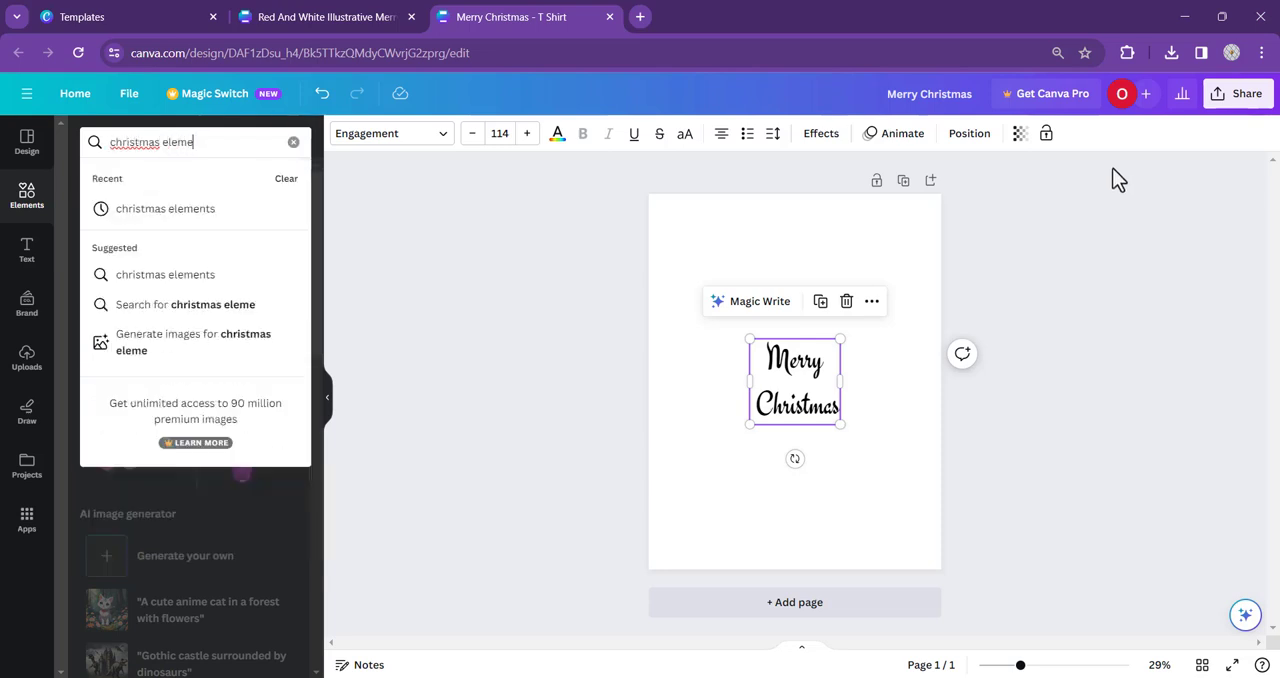
pyautogui.write('nts')
pyautogui.press('Return')
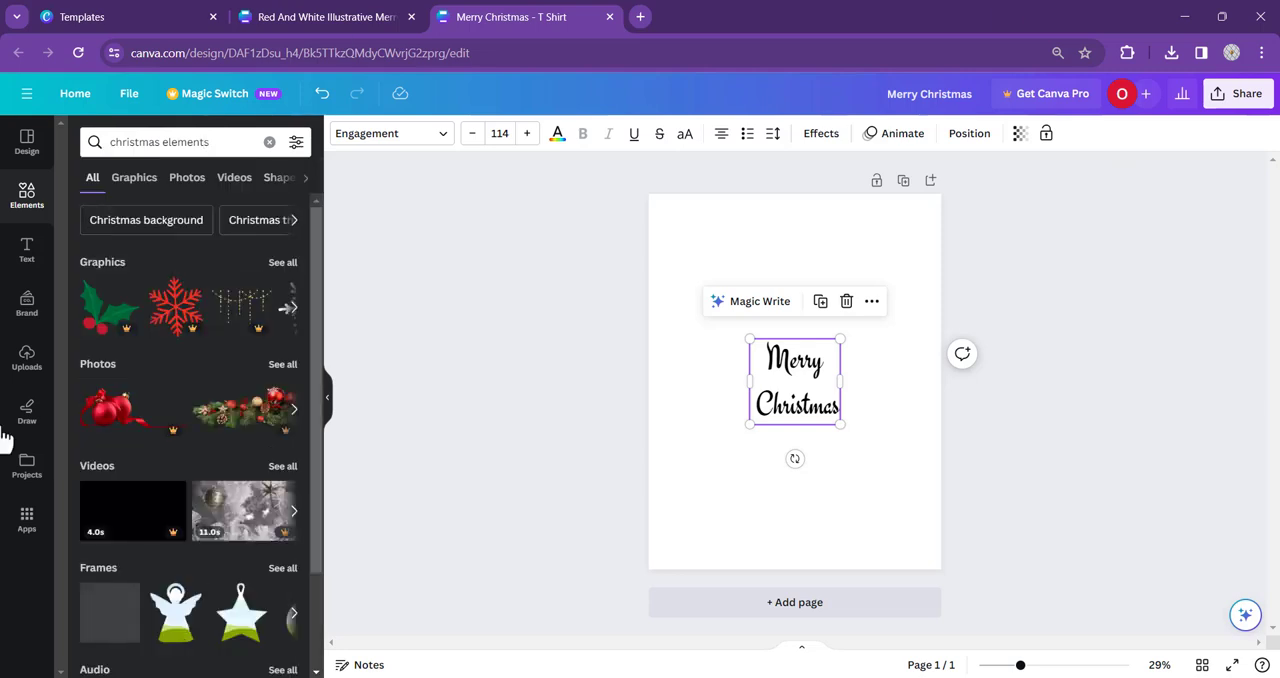
pyautogui.click(134, 180)
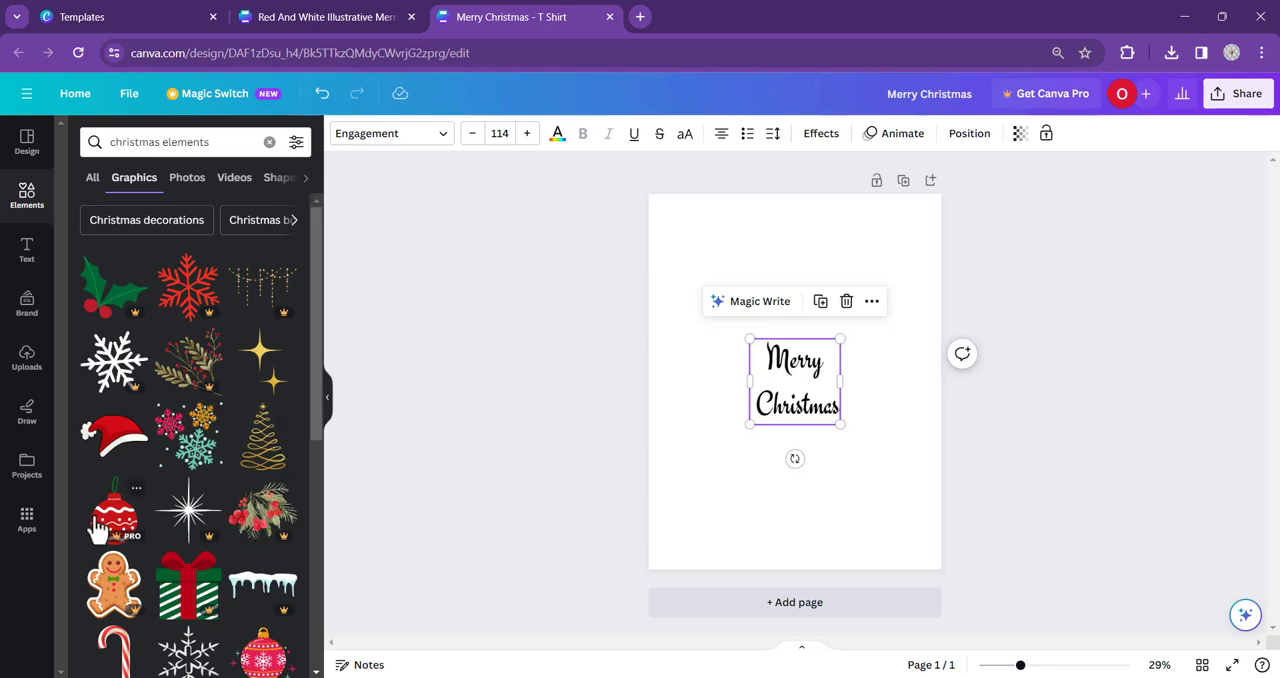
pyautogui.scroll(-1, 140, 578)
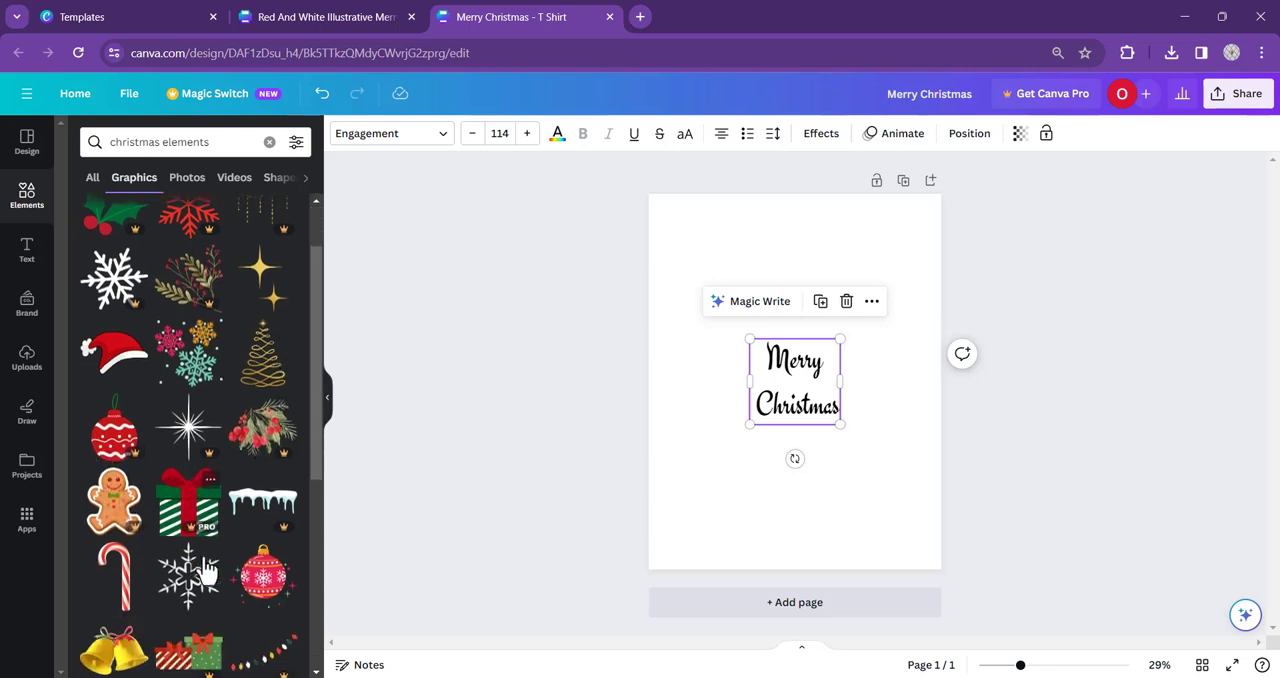
pyautogui.scroll(-1, 160, 590)
pyautogui.scroll(1, 152, 424)
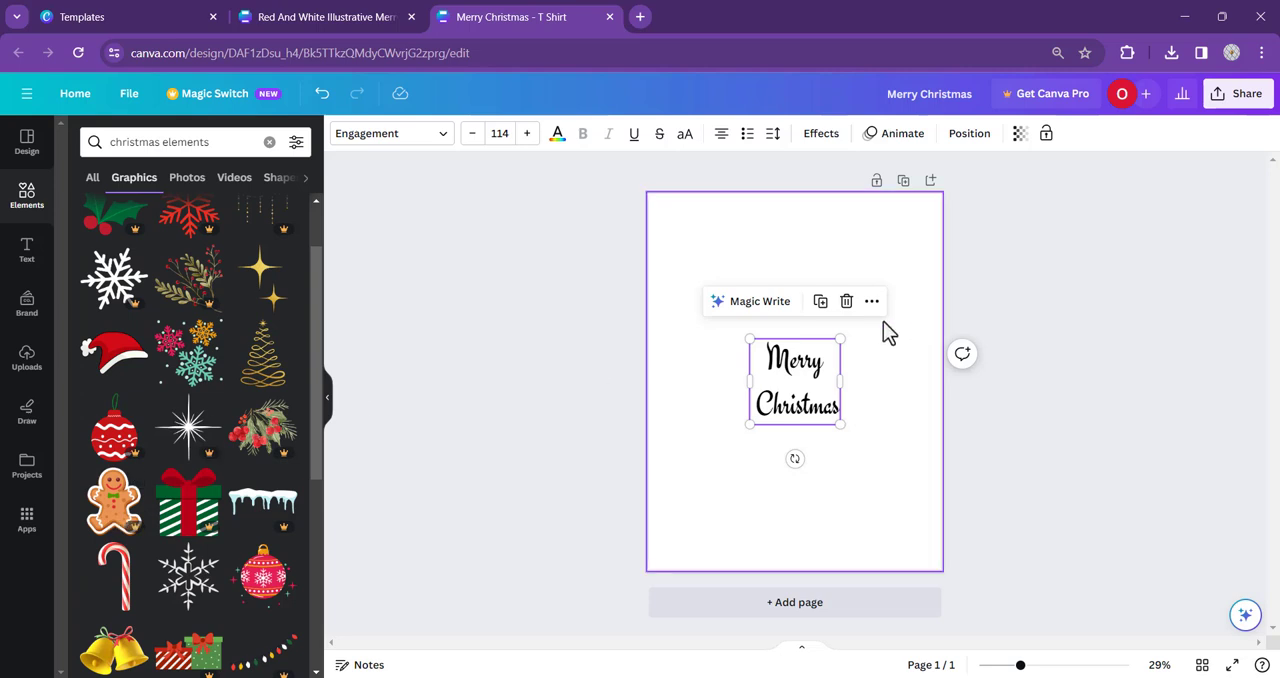
# - Enlarge the "Merry Christmas" heading to a font size of about 304
pyautogui.click(788, 360)
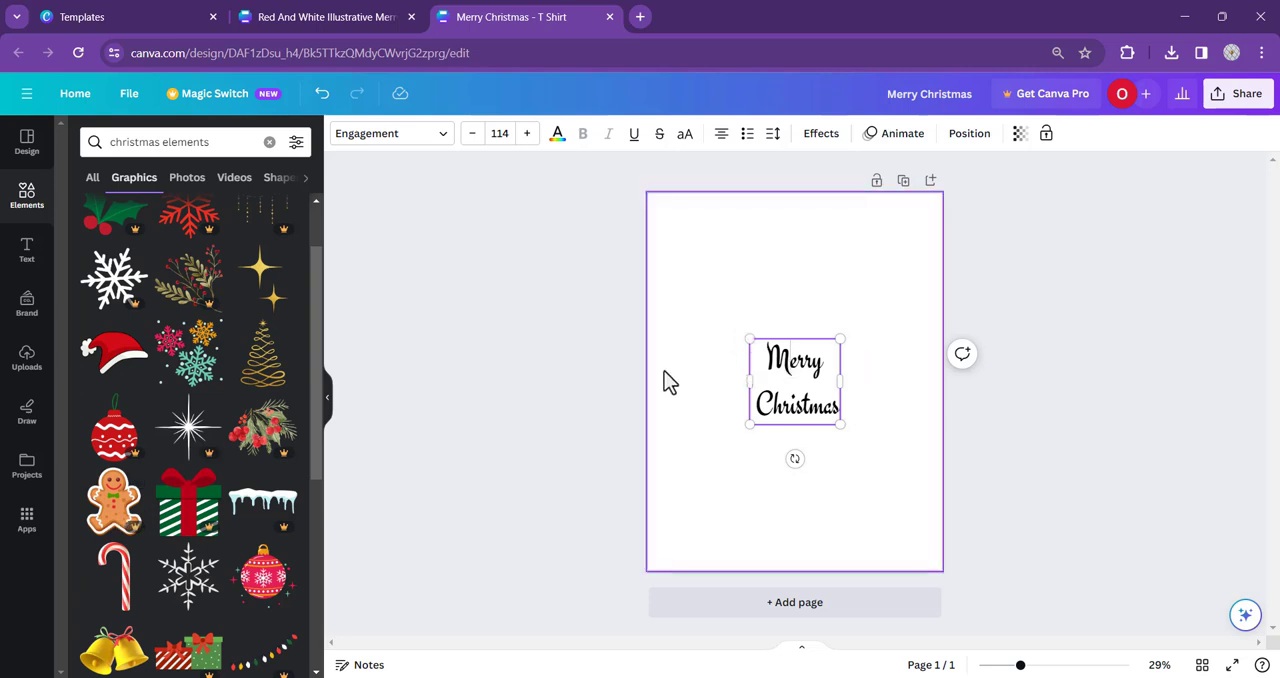
pyautogui.click(613, 370)
pyautogui.click(765, 352)
pyautogui.moveTo(745, 337); pyautogui.dragTo(641, 246)
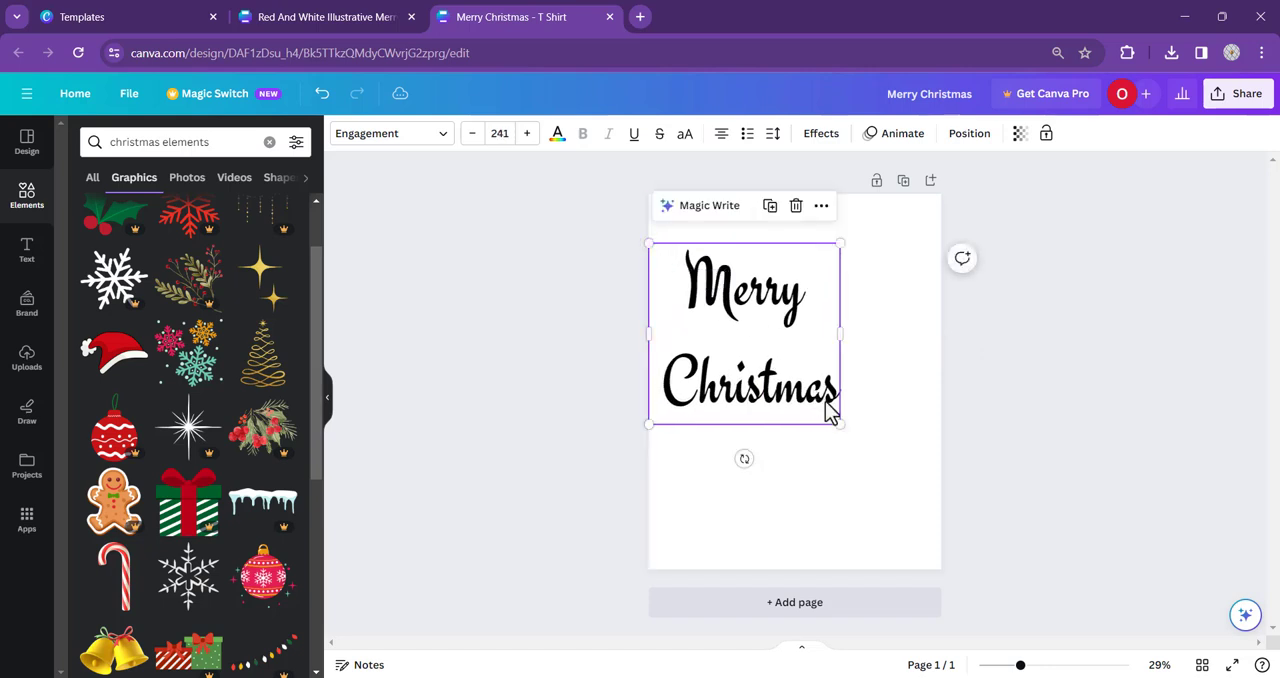
pyautogui.moveTo(841, 423); pyautogui.dragTo(890, 470)
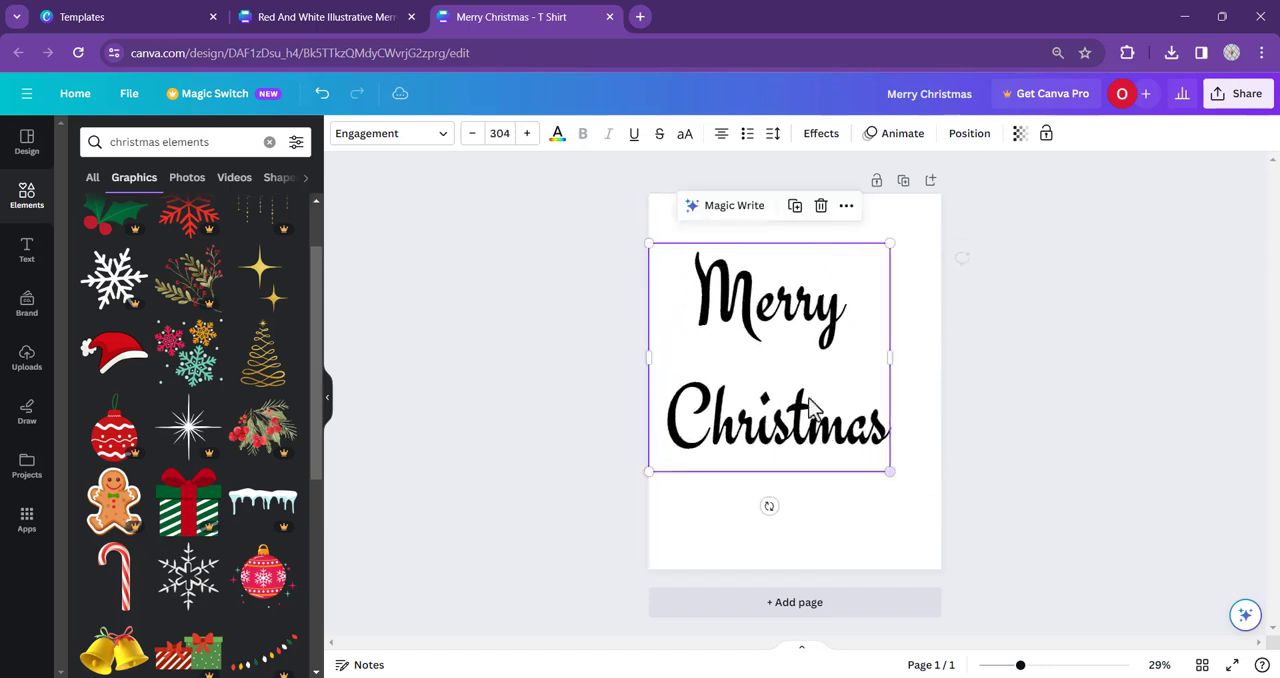
# - Align the "Merry Christmas" heading to the center and middle of the page
pyautogui.click(967, 135)
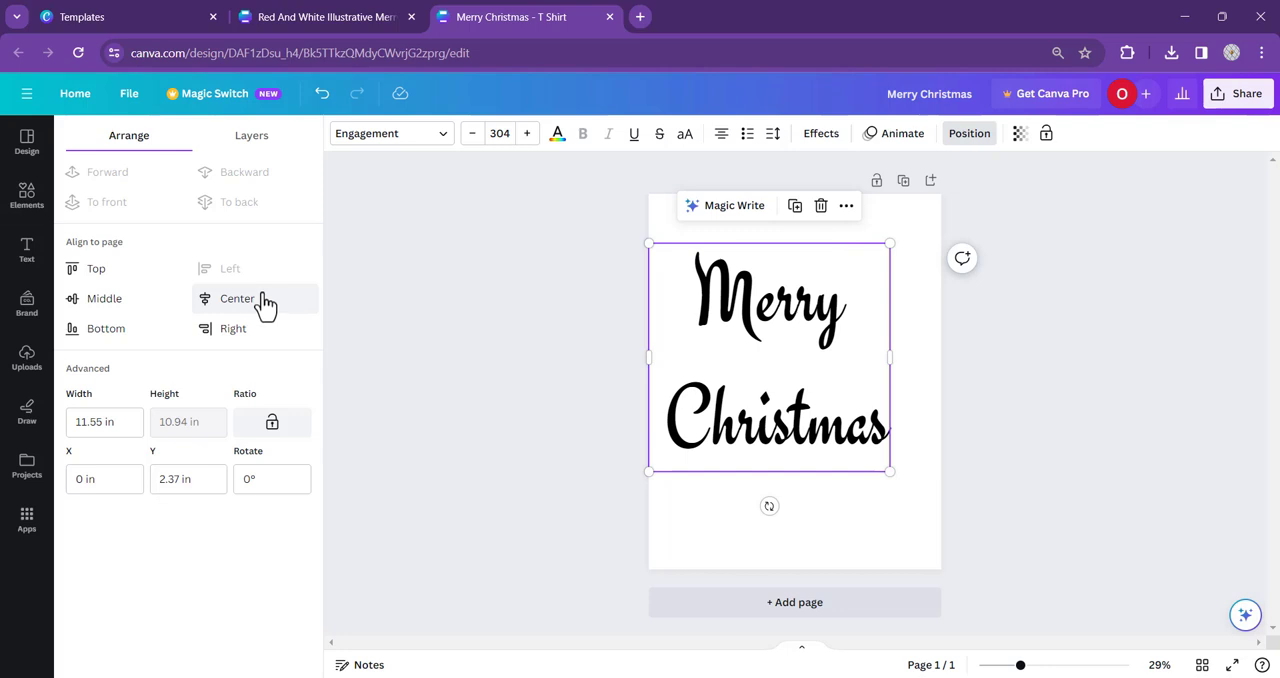
pyautogui.click(260, 304)
pyautogui.click(91, 304)
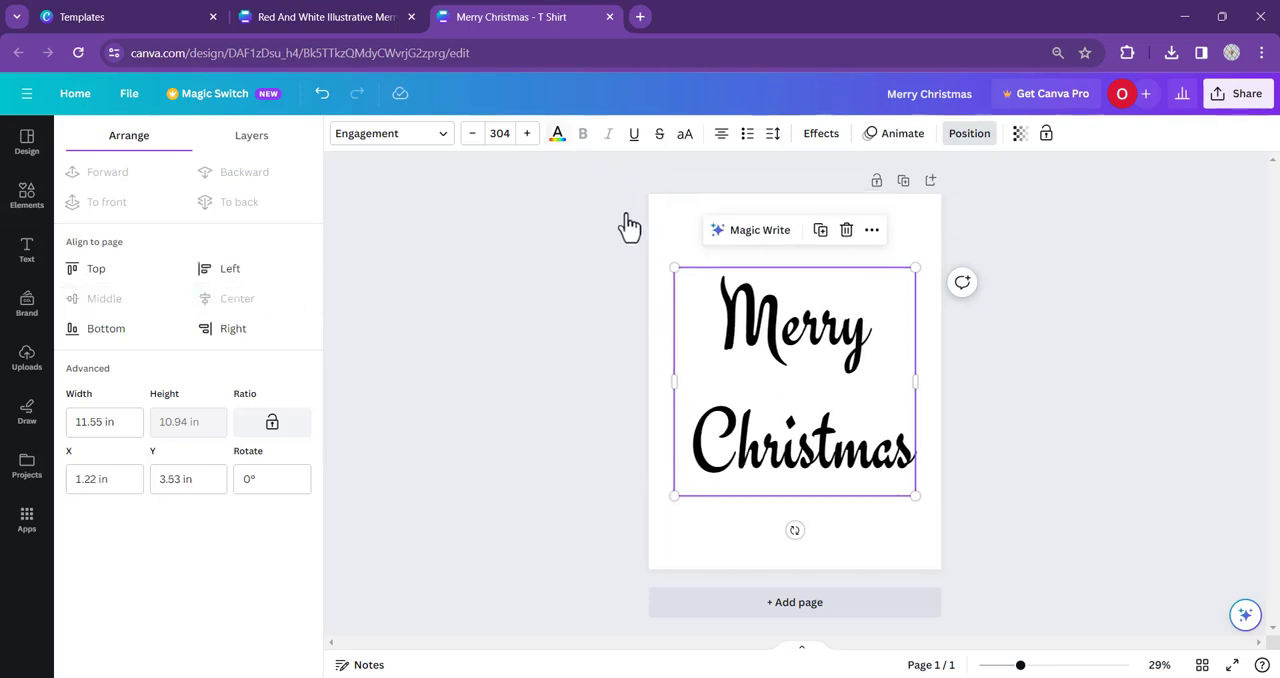
pyautogui.click(605, 202)
# - Change the "Merry Christmas" heading's text color to the default solid red
pyautogui.click(765, 302)
pyautogui.click(557, 135)
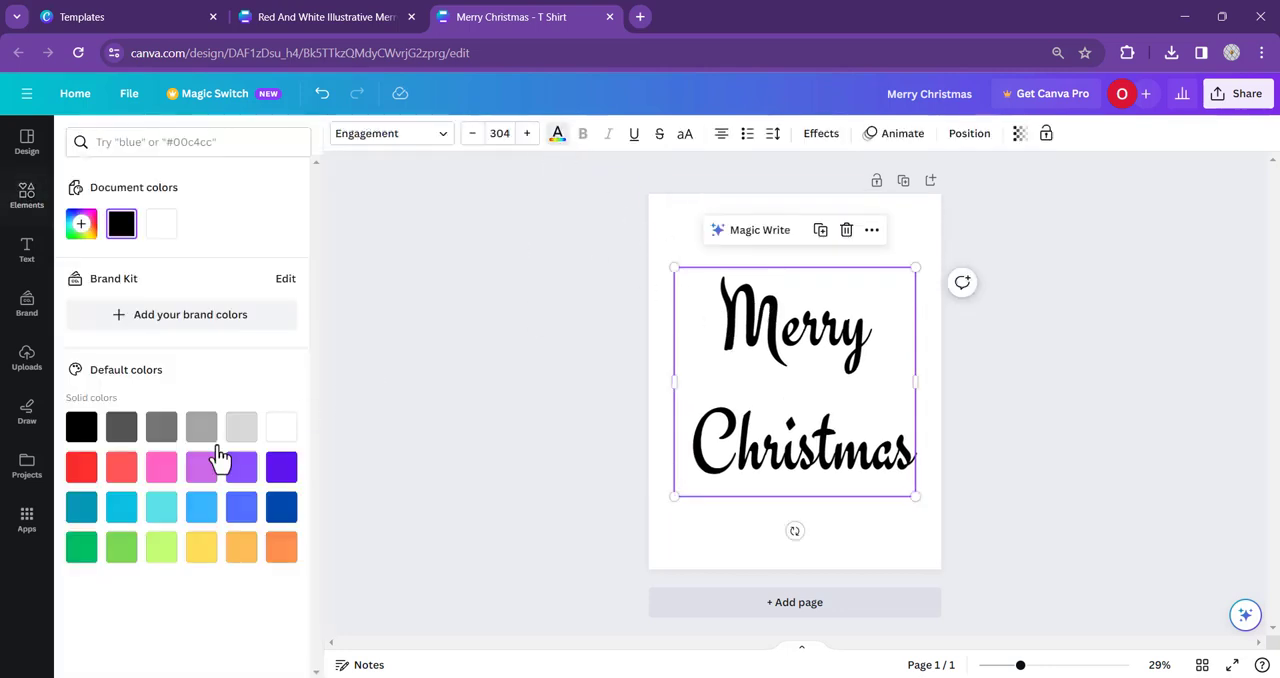
pyautogui.click(82, 470)
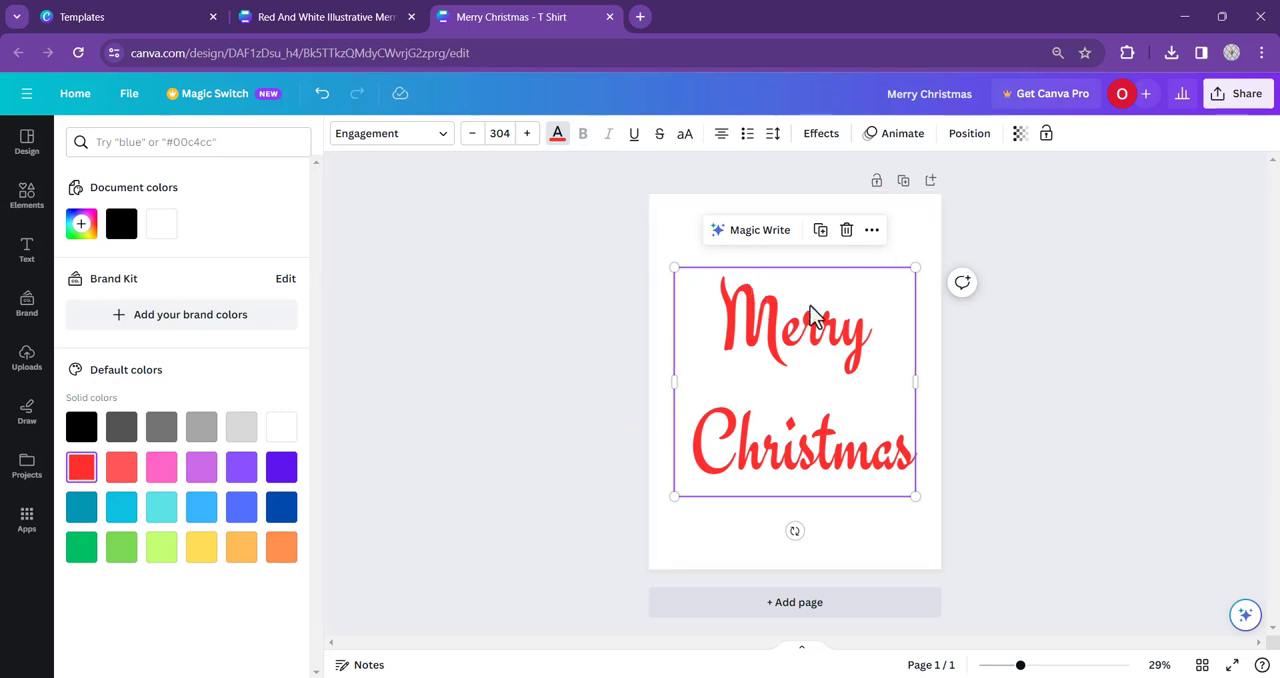
pyautogui.click(573, 273)
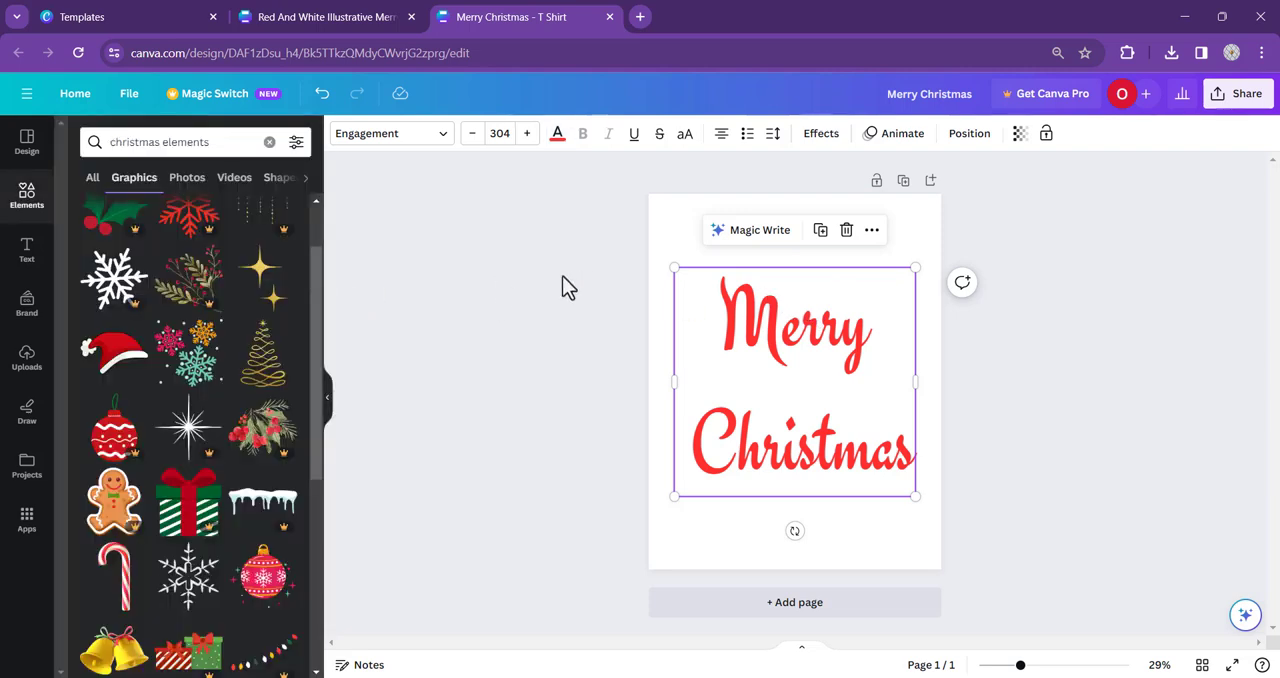
# - Add the red Santa hat graphic, shrink it and place it on the upper tip of the "M" in "Merry"
pyautogui.click(103, 365)
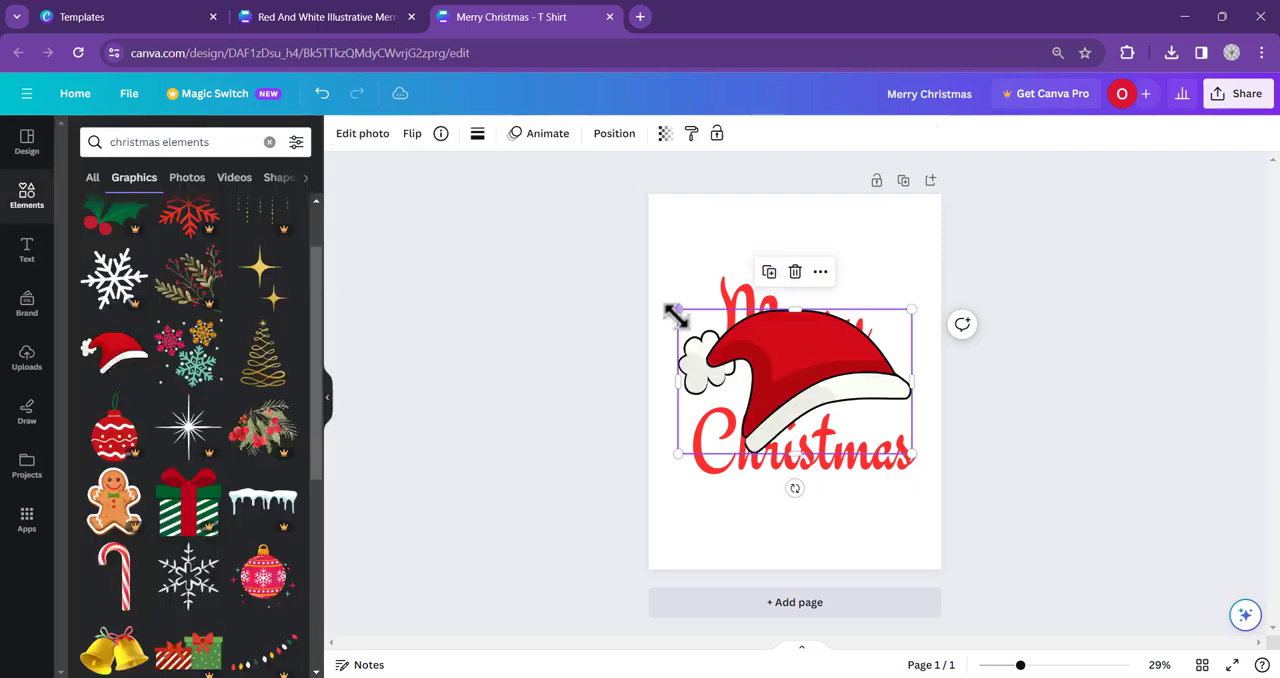
pyautogui.moveTo(785, 368); pyautogui.dragTo(736, 271)
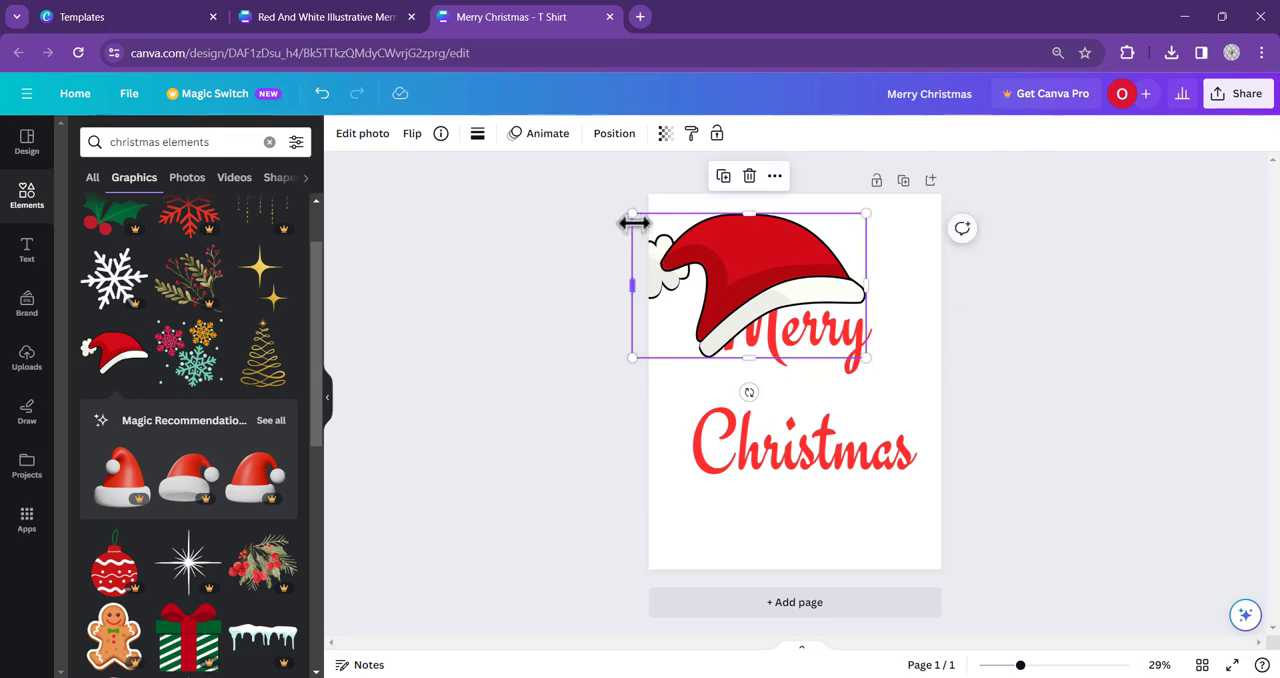
pyautogui.moveTo(633, 218); pyautogui.dragTo(726, 255)
pyautogui.click(878, 305)
pyautogui.click(1090, 315)
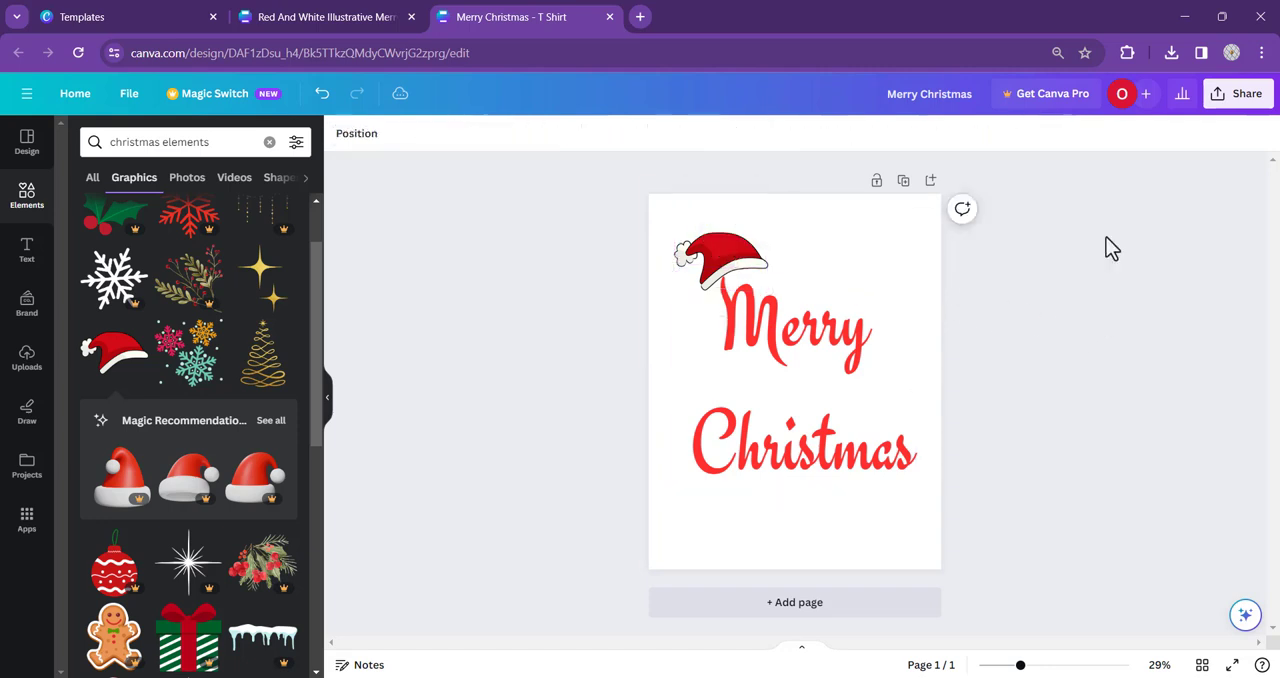
pyautogui.moveTo(737, 257); pyautogui.dragTo(733, 255)
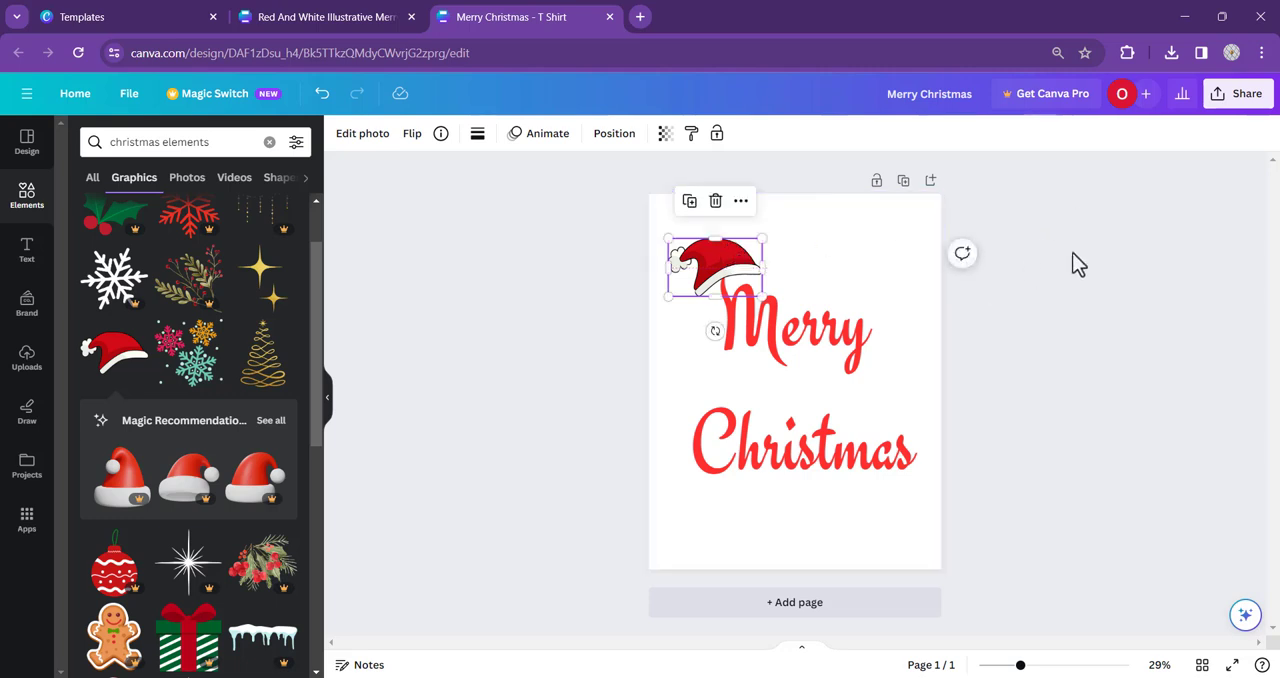
pyautogui.click(1092, 212)
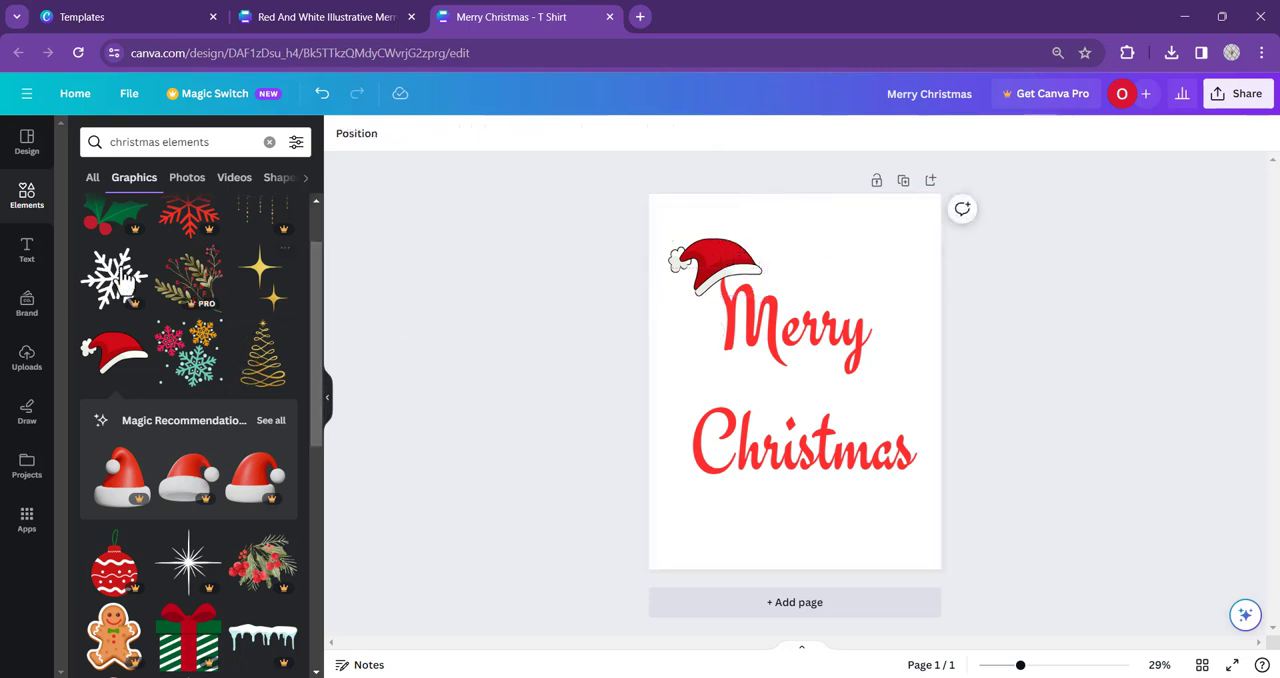
# - Add the striped candy cane graphic and shrink it to fit over the end of "Christmas"
pyautogui.scroll(1, 223, 286)
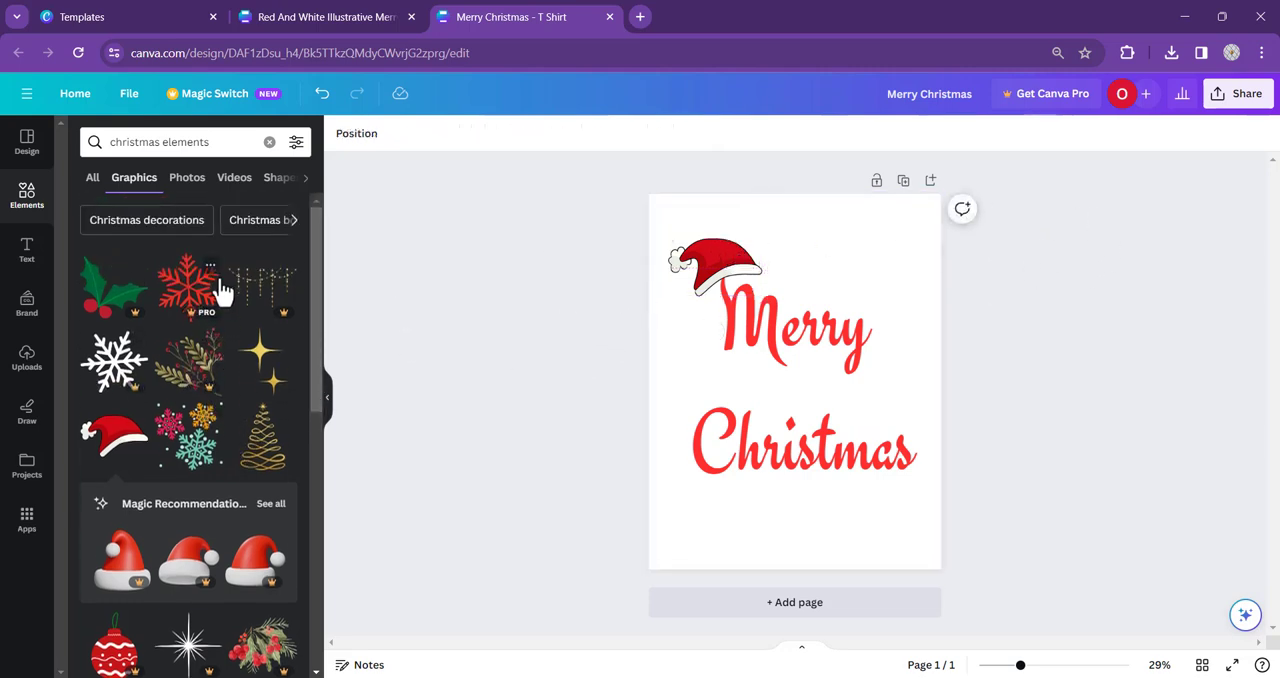
pyautogui.scroll(-3, 223, 286)
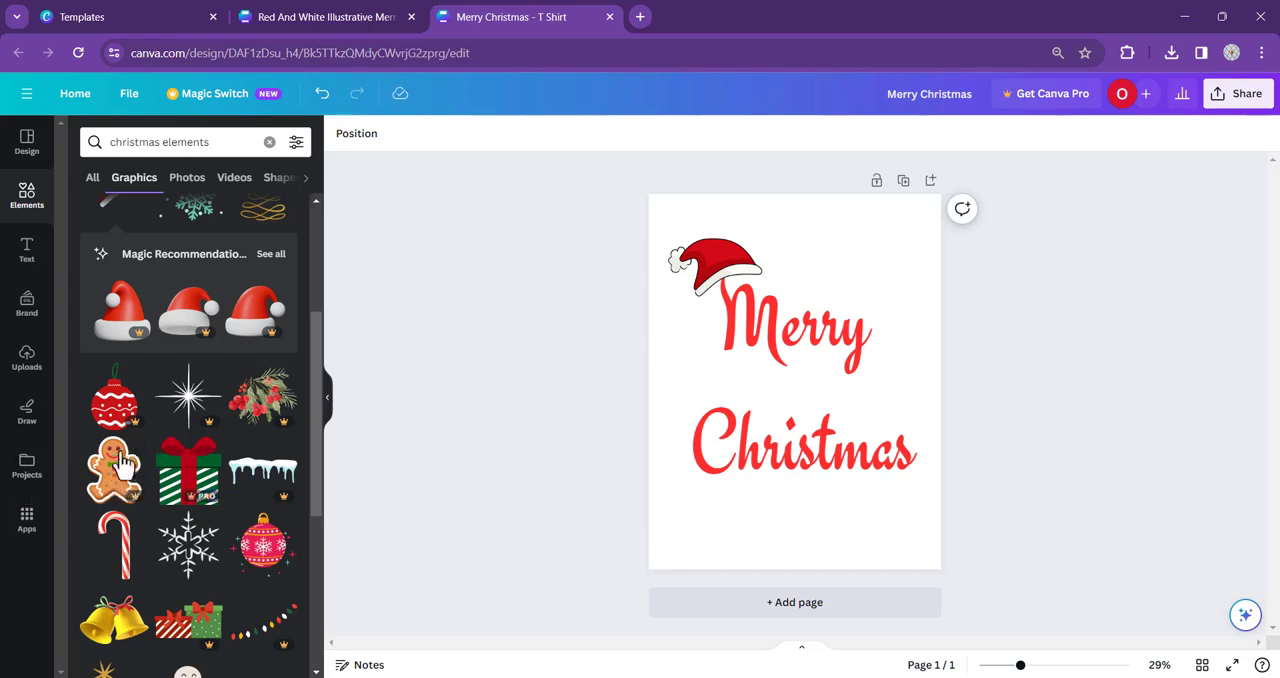
pyautogui.click(127, 555)
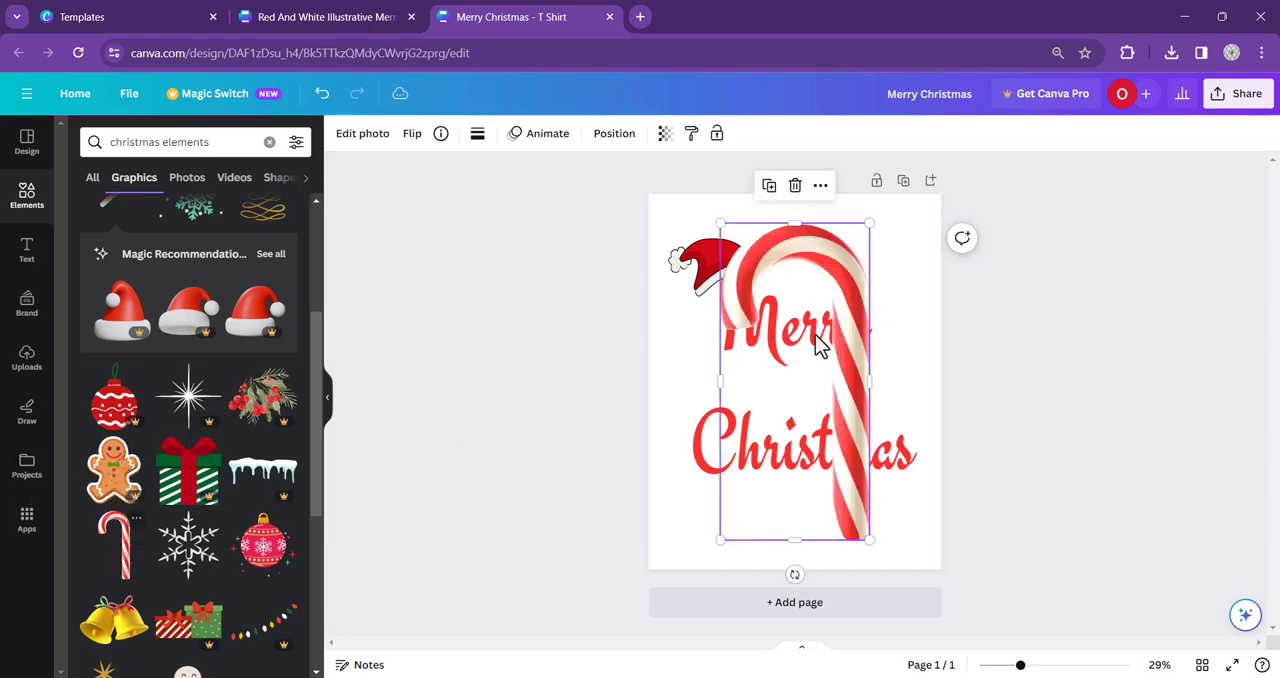
pyautogui.moveTo(720, 224); pyautogui.dragTo(886, 385)
pyautogui.moveTo(864, 471); pyautogui.dragTo(894, 451)
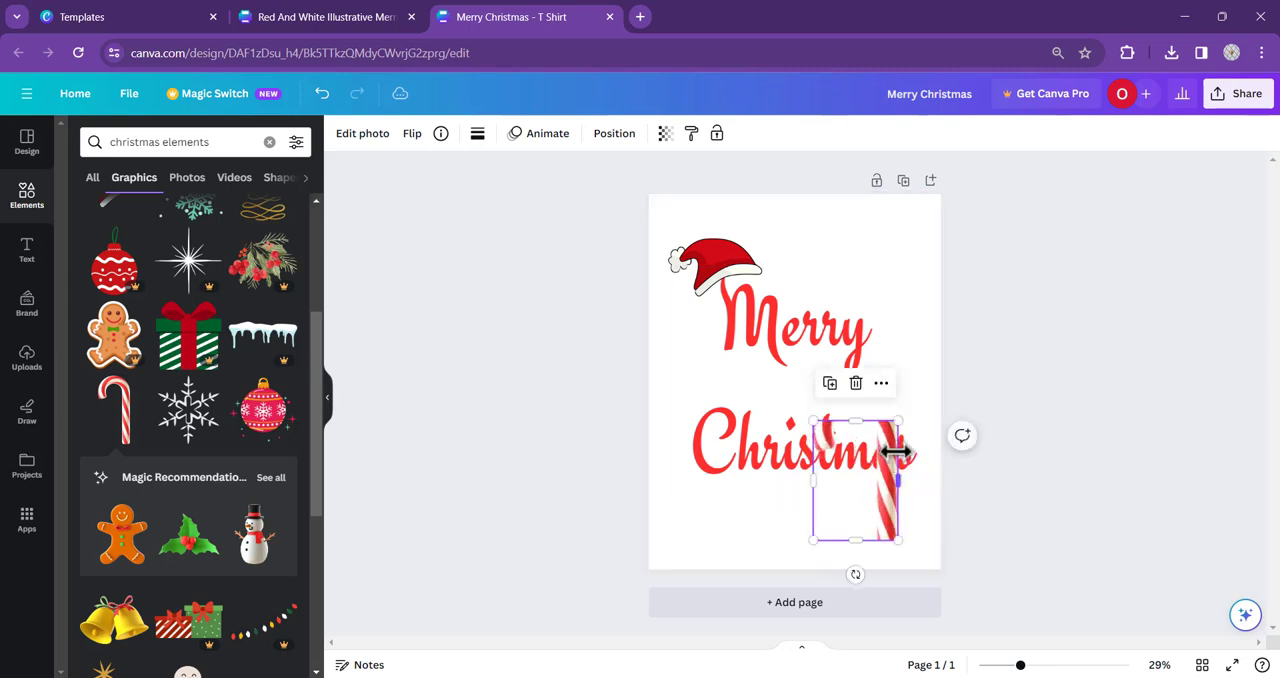
pyautogui.hotkey('ctrl', 'z')
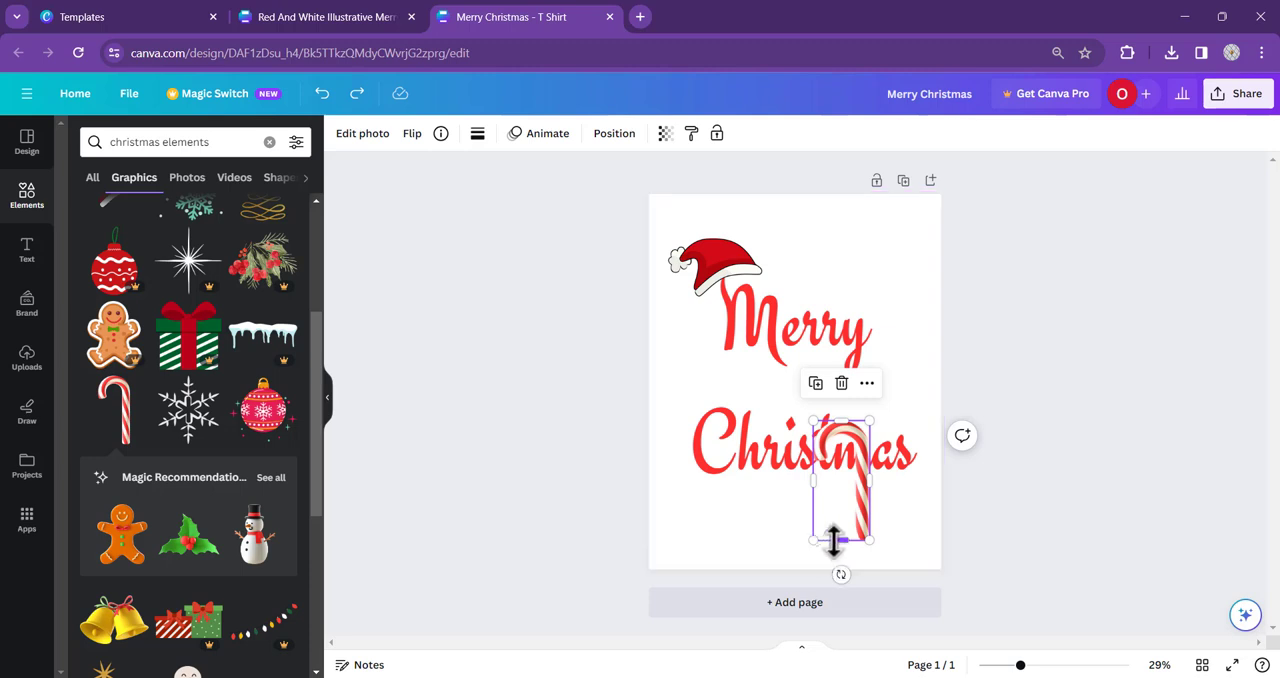
# - Rotate the candy cane upside down and flip it horizontally so its hook curves to the left
pyautogui.moveTo(841, 574); pyautogui.dragTo(846, 365)
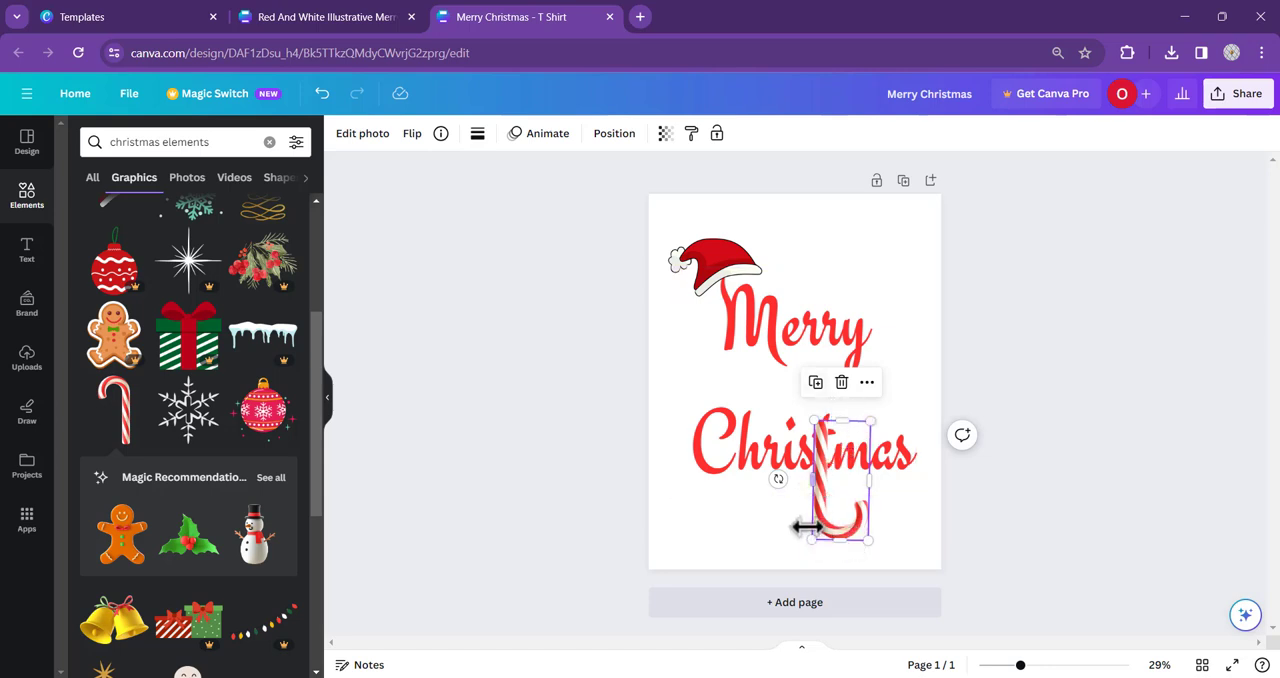
pyautogui.moveTo(778, 482); pyautogui.dragTo(778, 481)
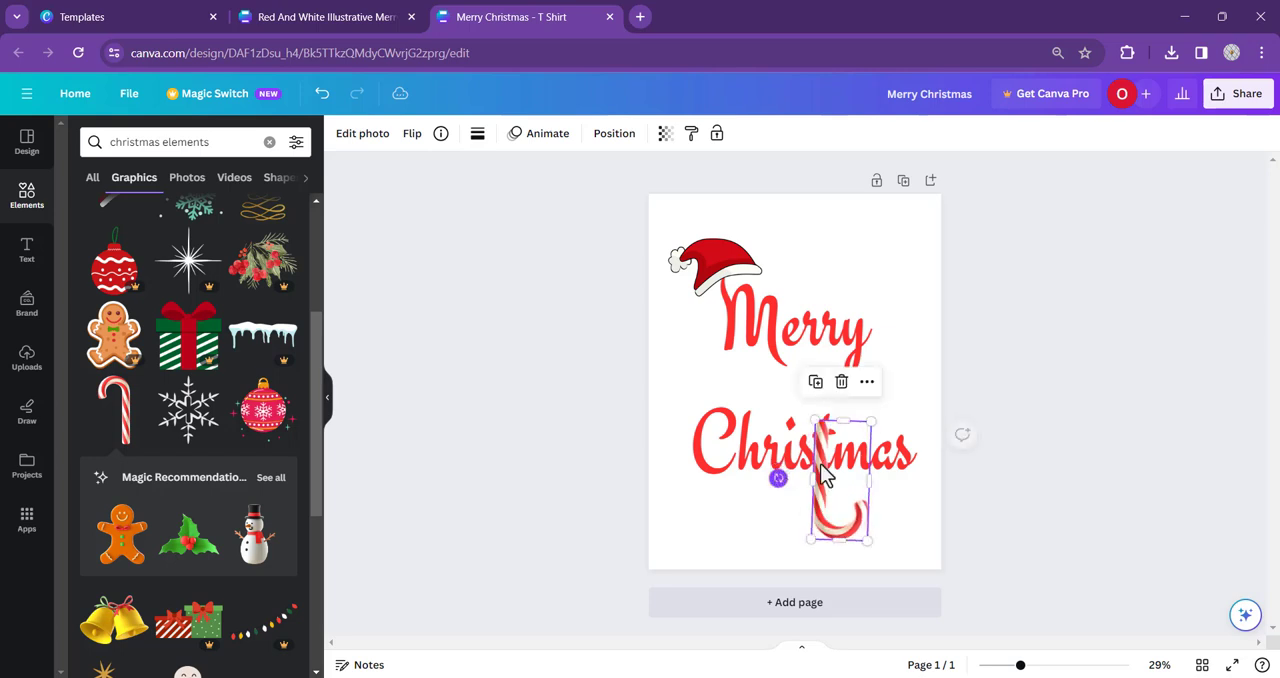
pyautogui.click(414, 135)
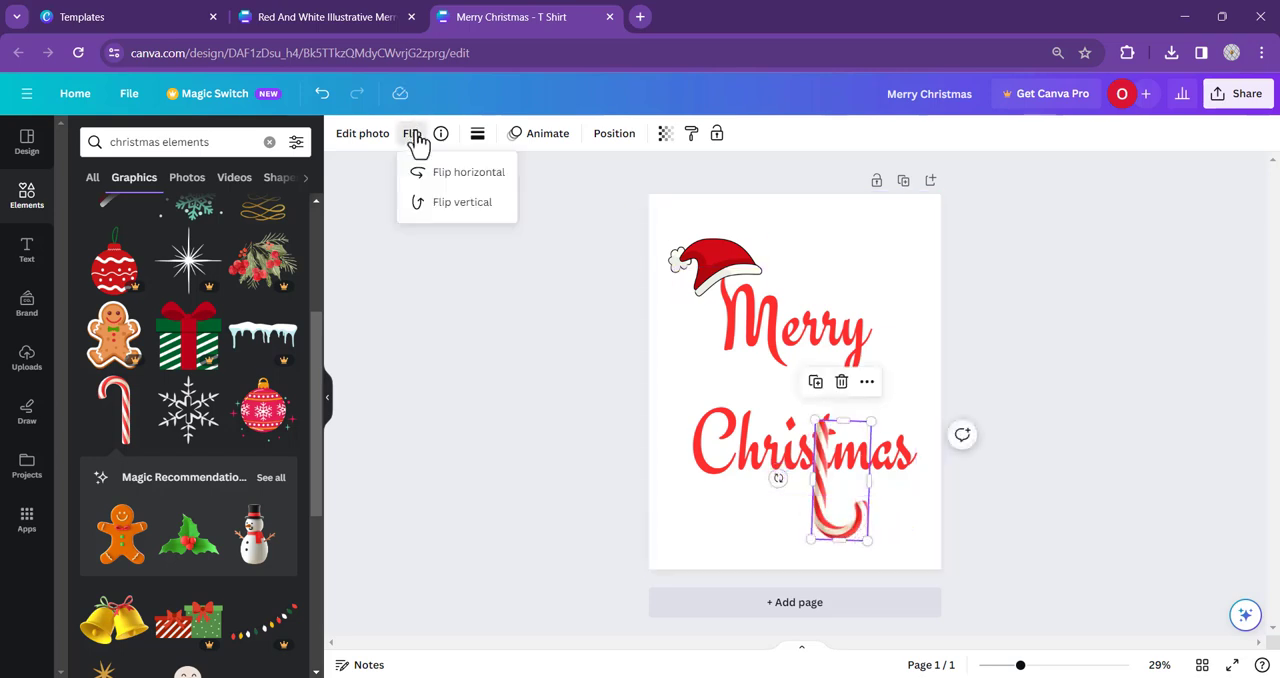
pyautogui.click(465, 176)
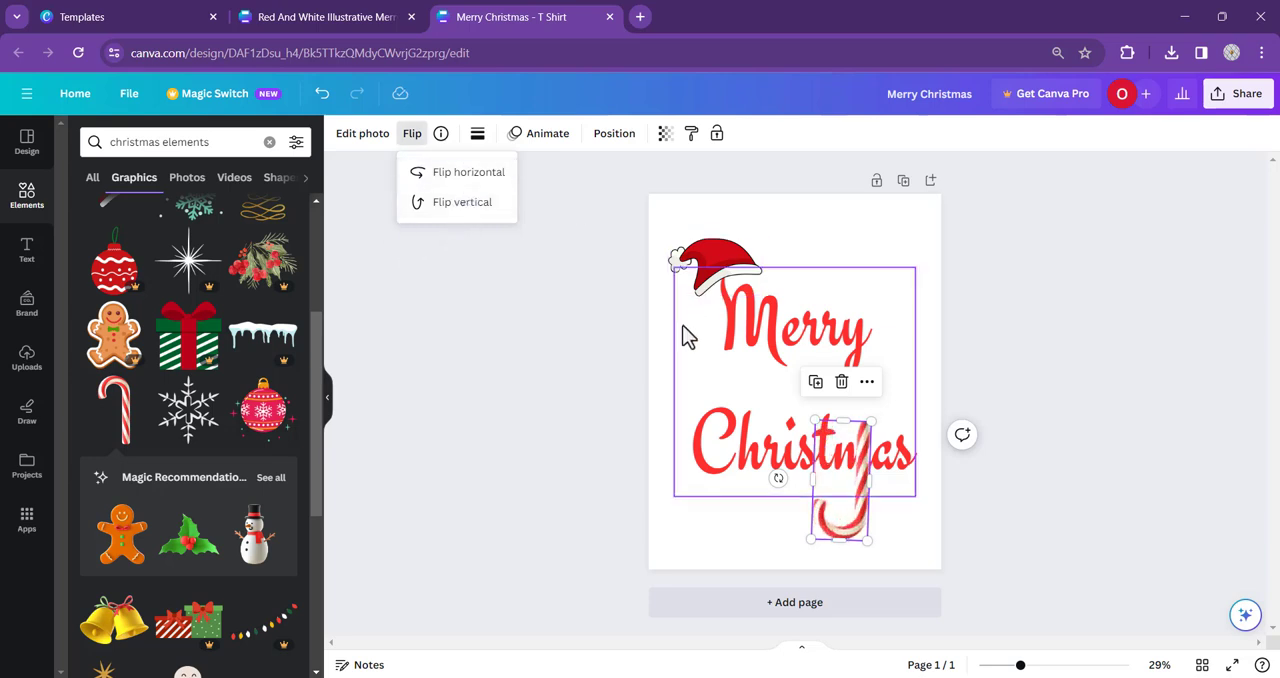
pyautogui.click(862, 508)
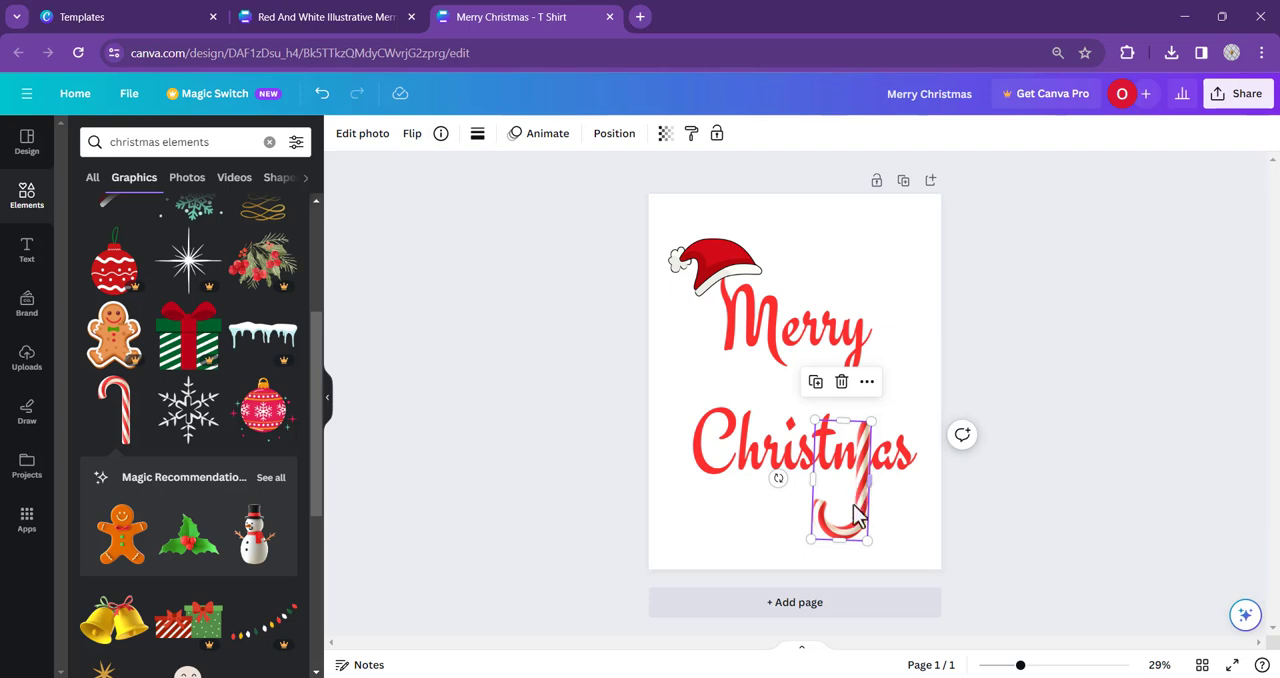
# - Move the candy cane onto the "y" of "Merry" and shrink it slightly to follow the letter's tail
pyautogui.moveTo(860, 520); pyautogui.dragTo(867, 367)
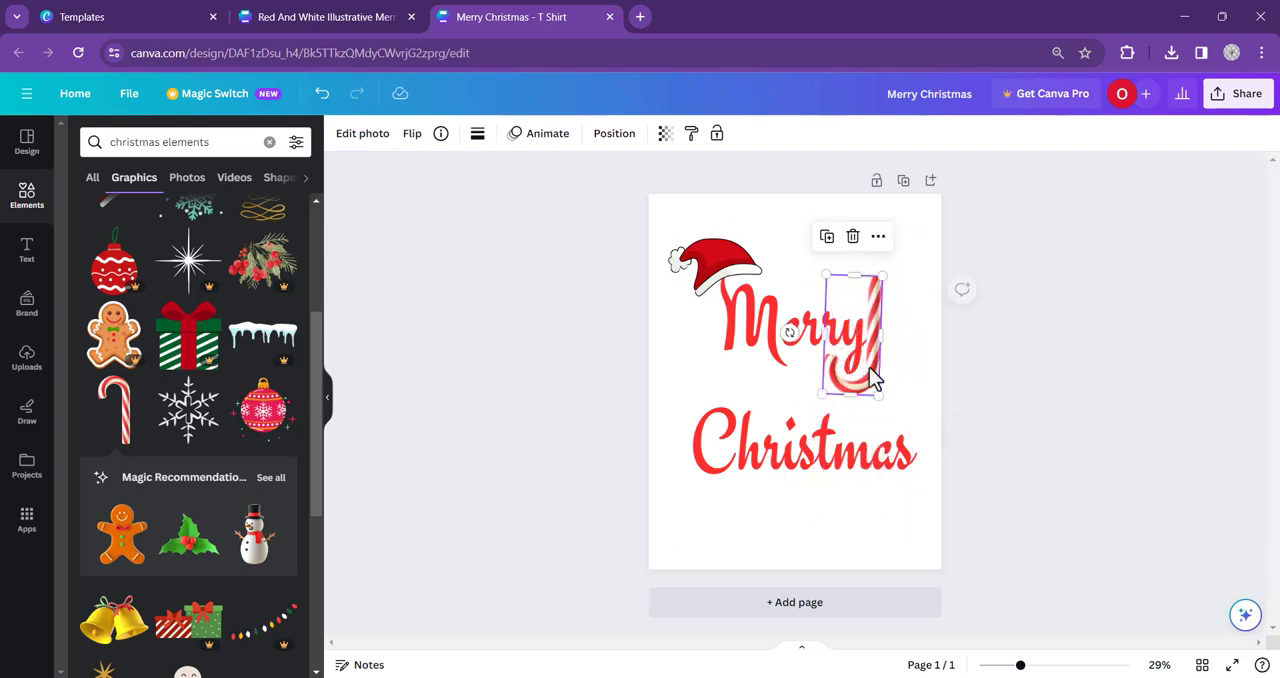
pyautogui.moveTo(881, 282); pyautogui.dragTo(878, 291)
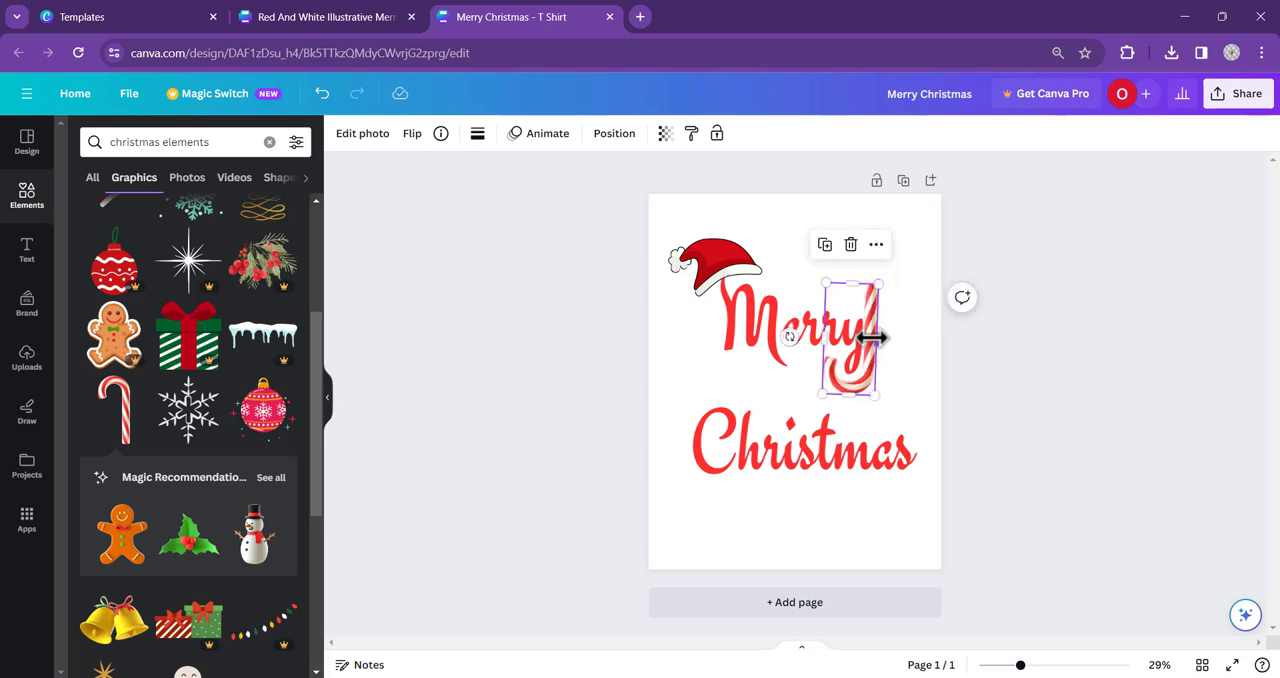
pyautogui.click(946, 379)
pyautogui.click(872, 378)
pyautogui.moveTo(868, 376); pyautogui.dragTo(866, 366)
pyautogui.click(1108, 278)
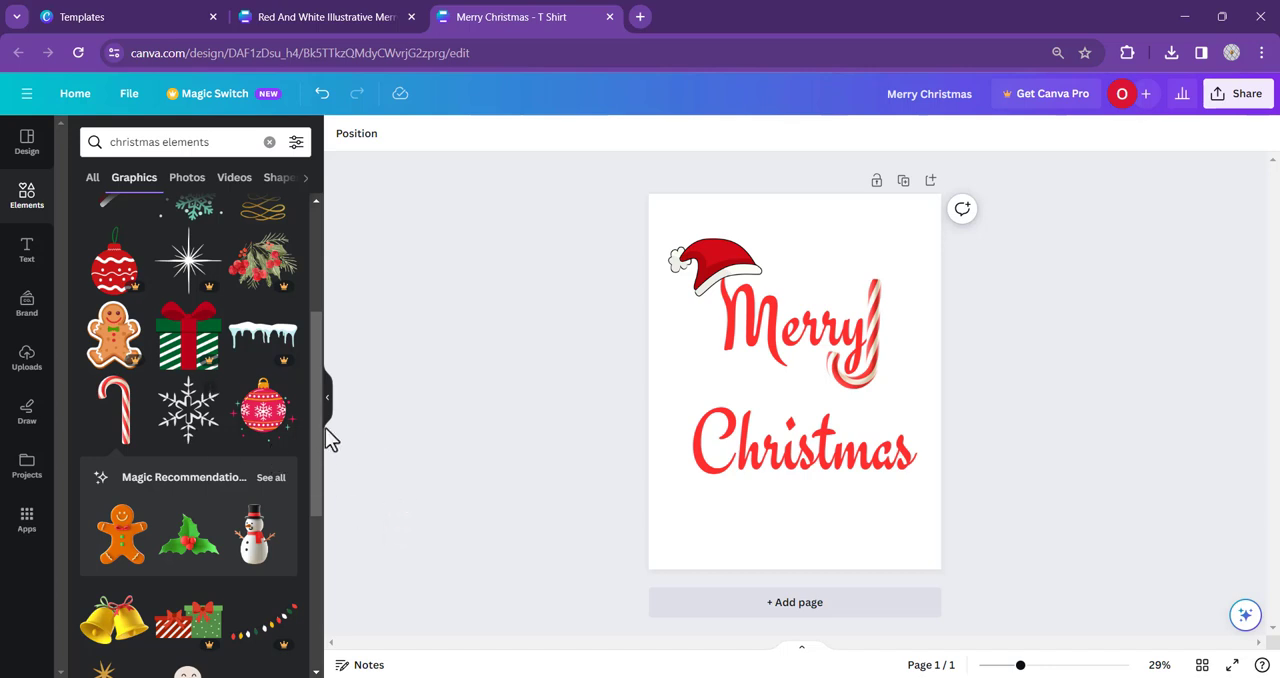
# - Add the pink snowflake ornament graphic, shrink it and place it as the dot over the "i" in "Christmas"
pyautogui.click(267, 420)
pyautogui.moveTo(735, 322); pyautogui.dragTo(789, 428)
pyautogui.click(546, 433)
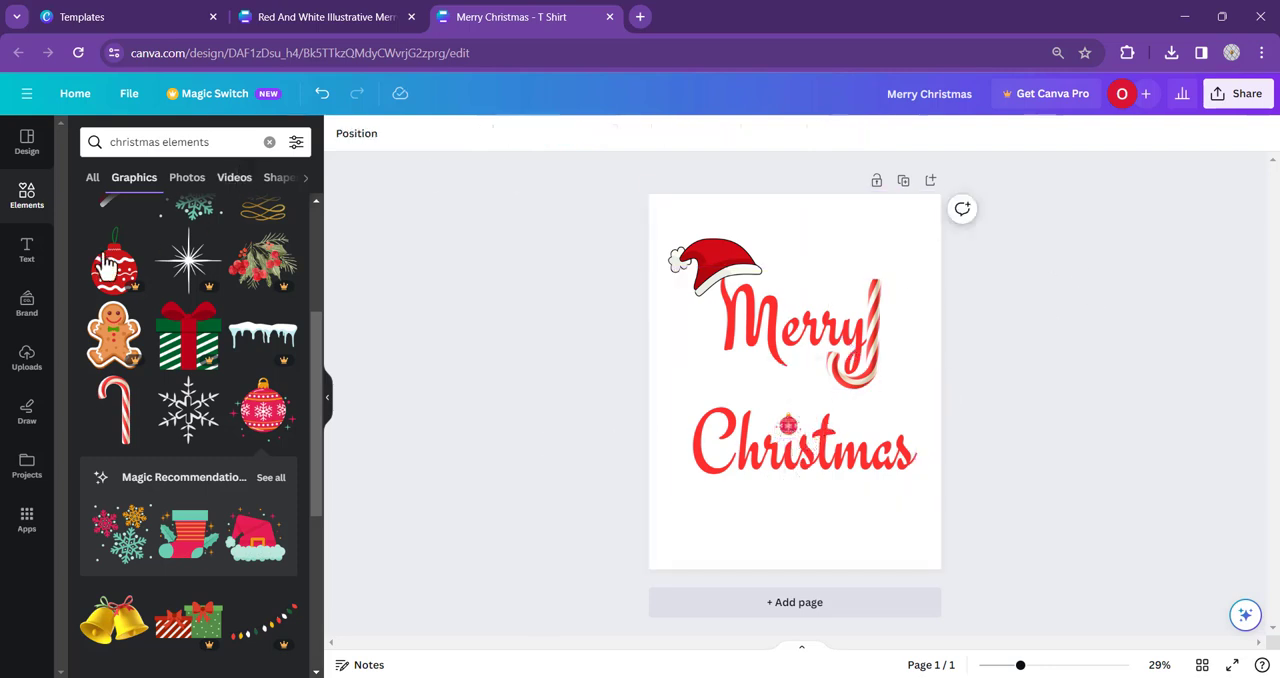
# - Add the golden bells graphic, shrink it and place it below the tail of the "M" in "Merry"
pyautogui.scroll(-1, 140, 250)
pyautogui.scroll(-2, 138, 255)
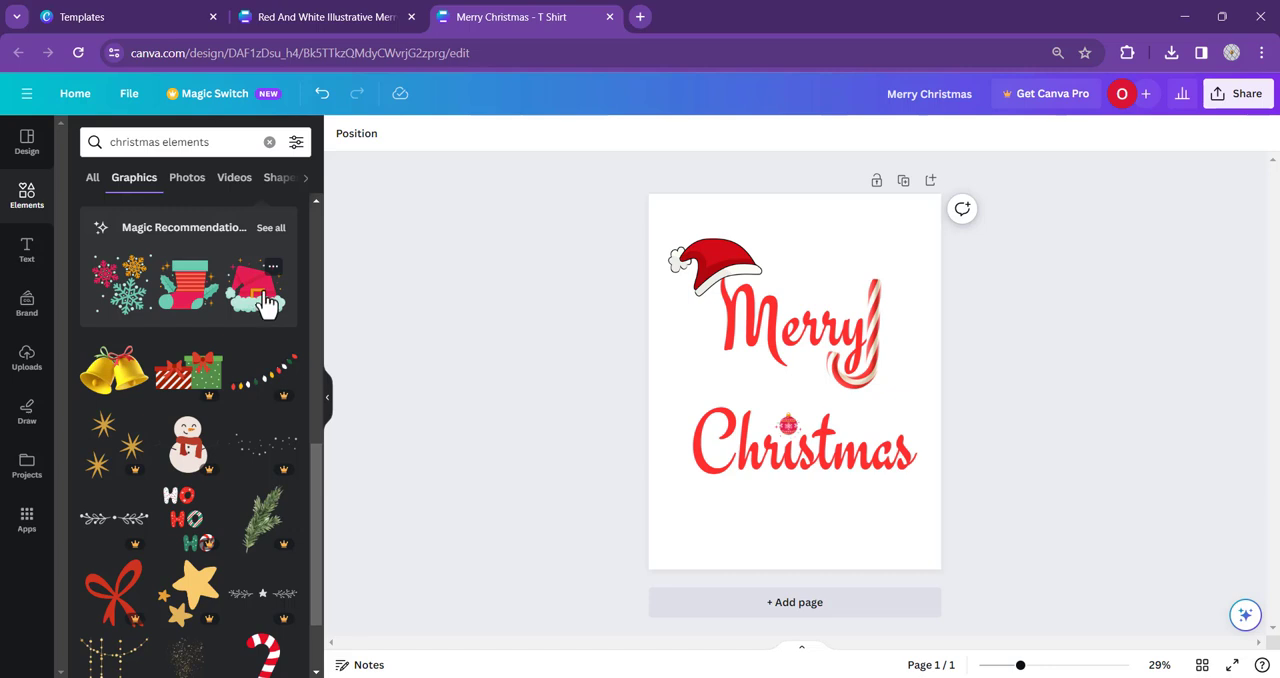
pyautogui.click(112, 393)
pyautogui.moveTo(683, 300); pyautogui.dragTo(871, 426)
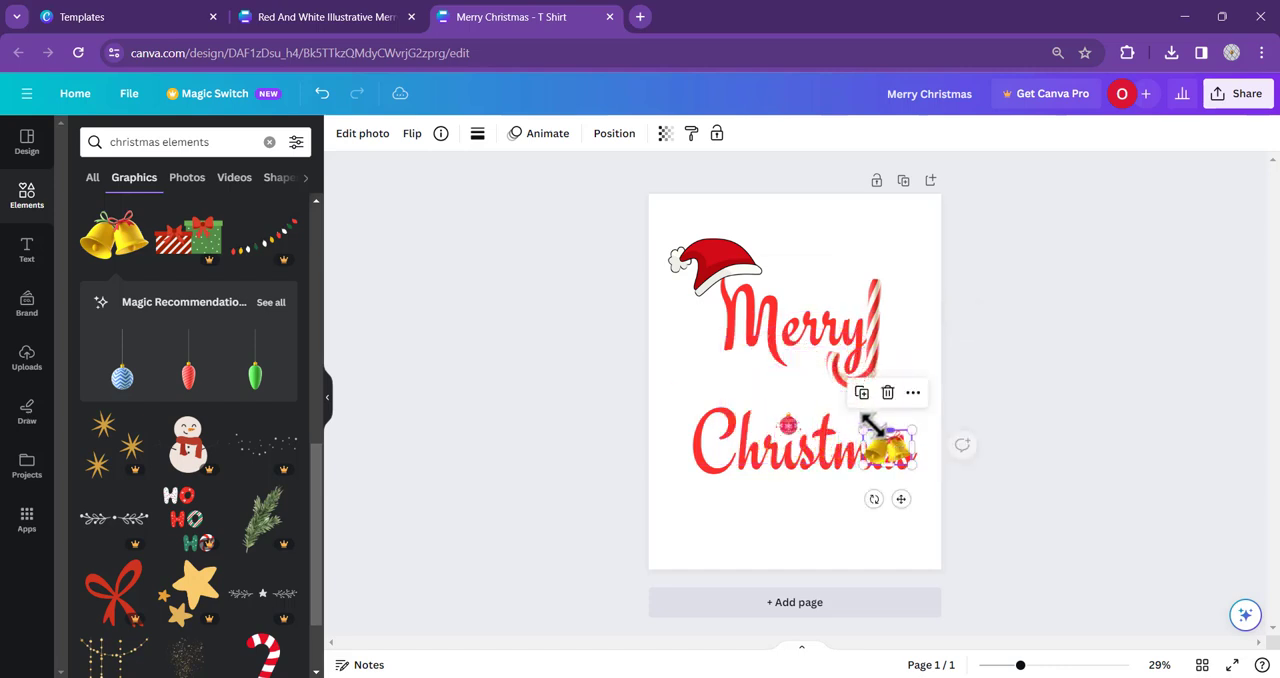
pyautogui.click(1068, 449)
pyautogui.moveTo(890, 450); pyautogui.dragTo(798, 373)
pyautogui.click(1022, 385)
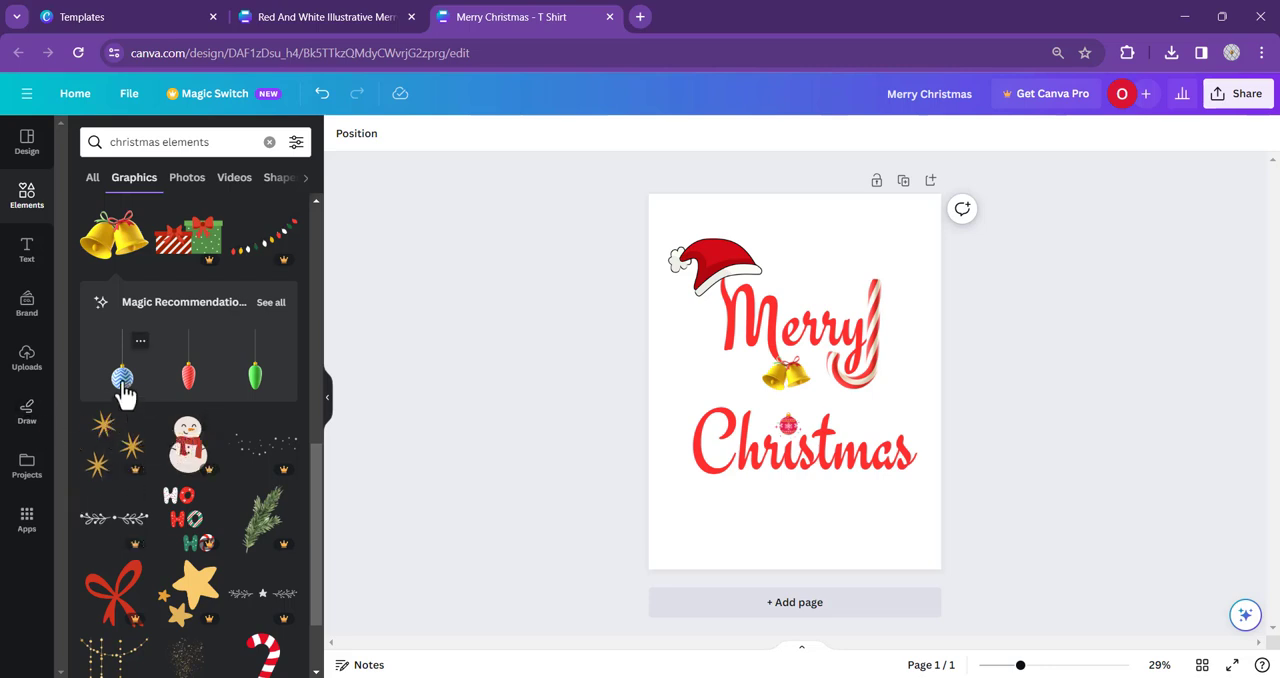
# - Add the red striped ornament from the recommended graphics, shrink it and hang it below the first stroke of the "M"
pyautogui.click(188, 377)
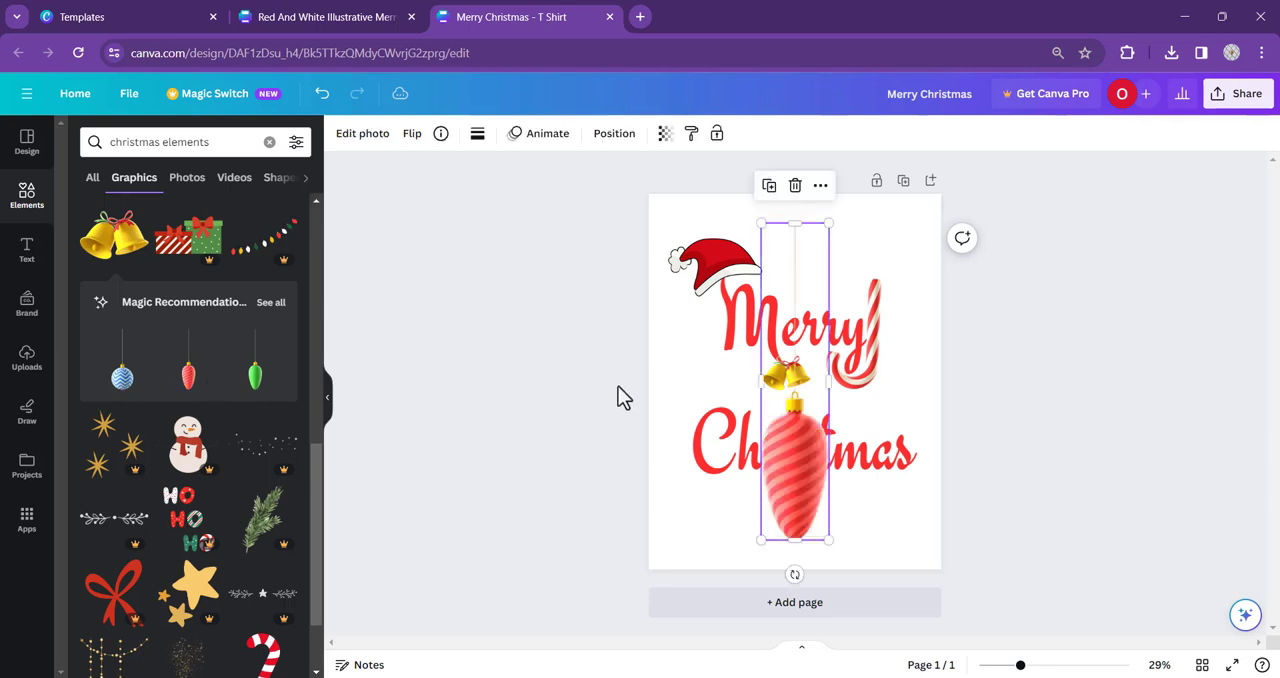
pyautogui.moveTo(761, 222); pyautogui.dragTo(816, 462)
pyautogui.moveTo(826, 527); pyautogui.dragTo(734, 377)
pyautogui.click(1045, 304)
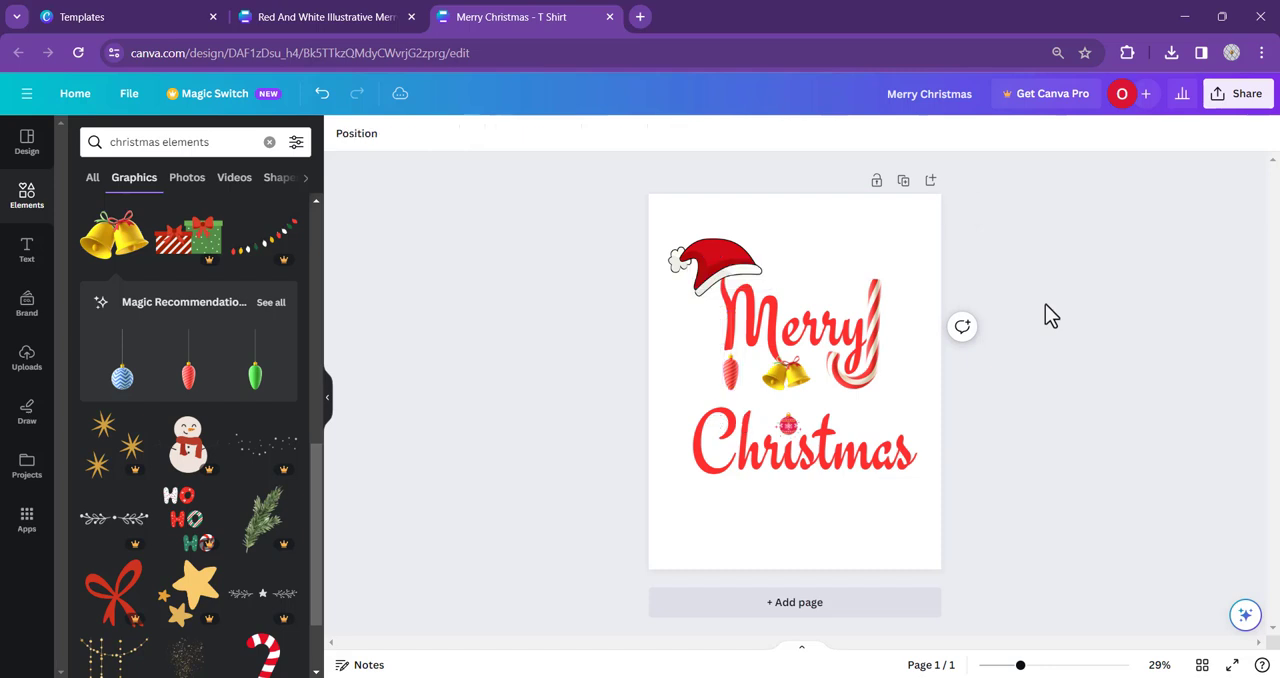
# - Send the red striped ornament to the back of the design
pyautogui.click(733, 379)
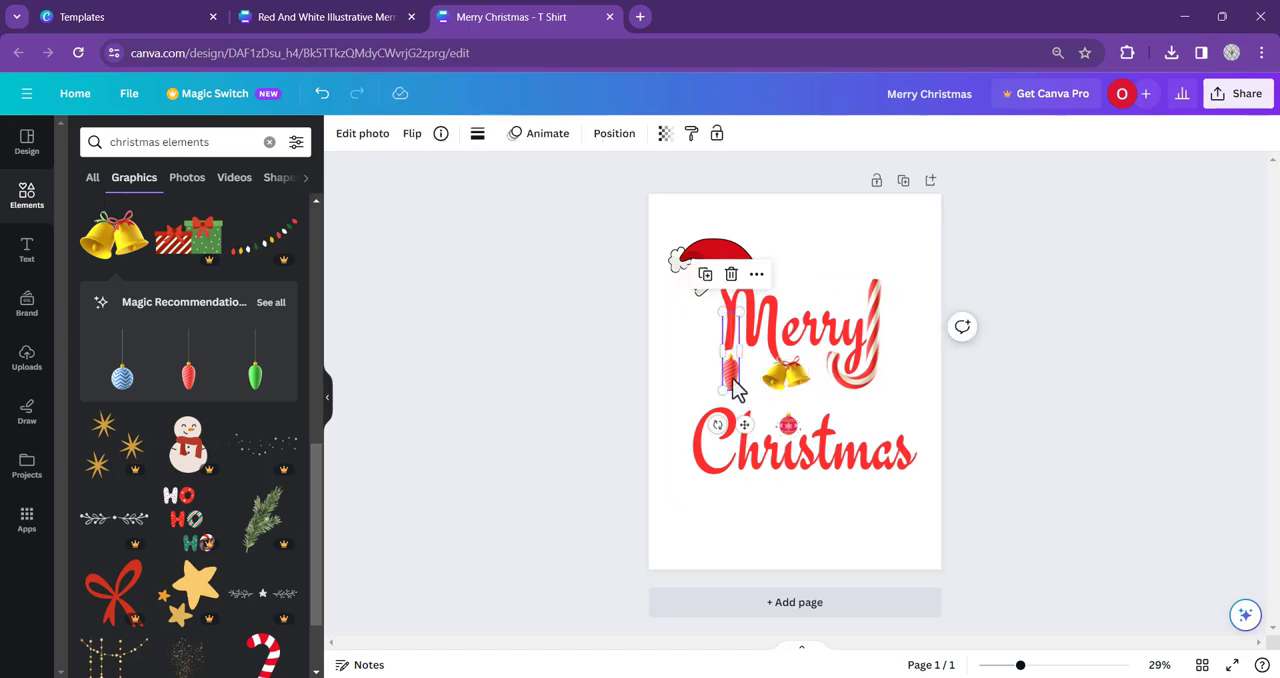
pyautogui.rightClick(733, 385)
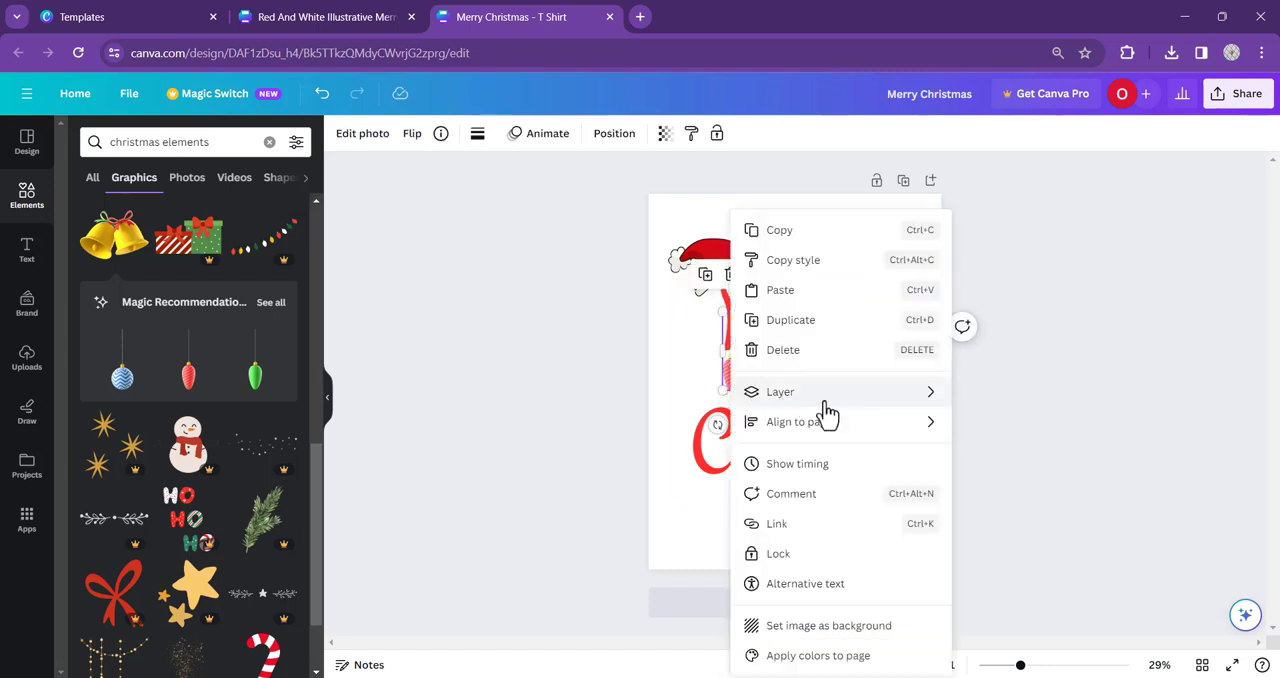
pyautogui.moveTo(824, 401)
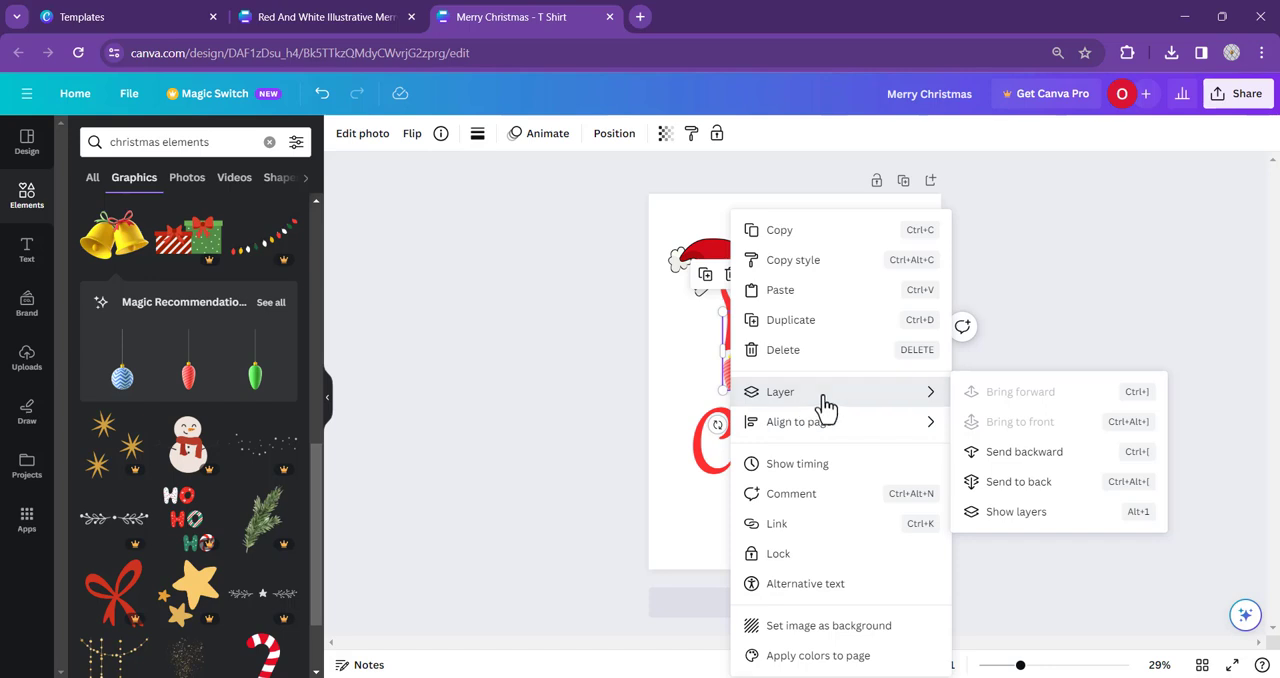
pyautogui.click(1040, 485)
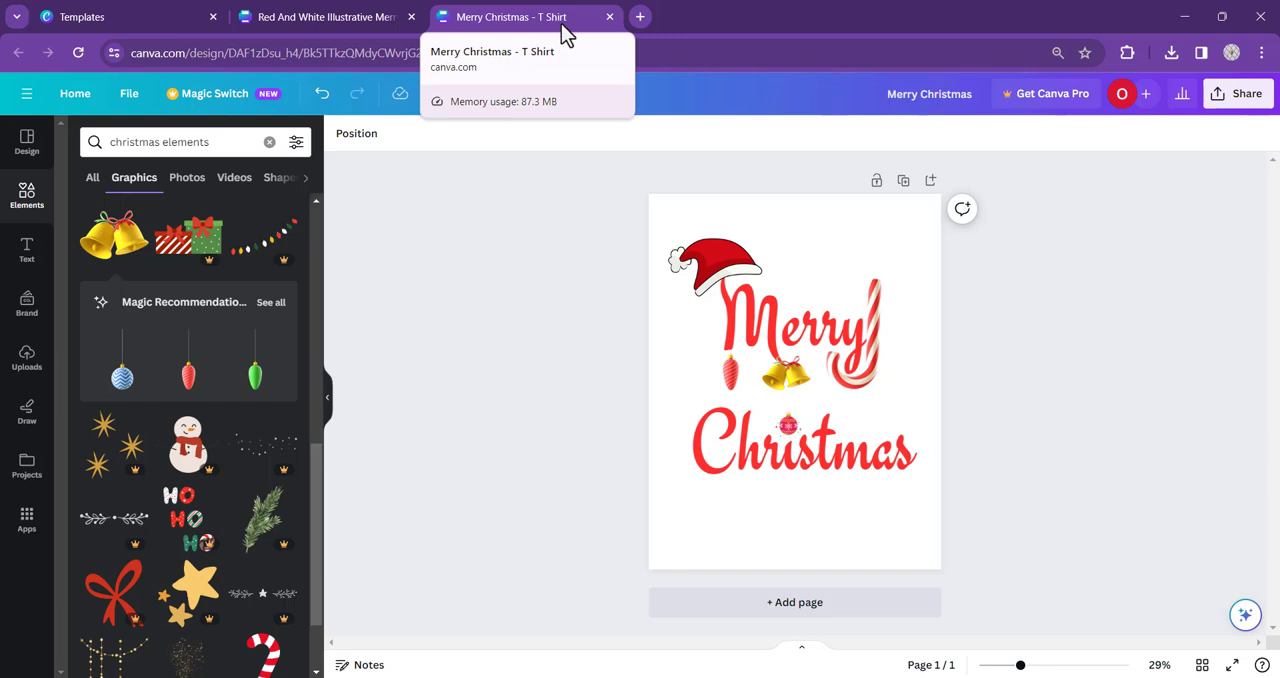
pyautogui.click(733, 388)
pyautogui.moveTo(733, 388); pyautogui.dragTo(730, 388)
pyautogui.hotkey('ctrl', 'z')
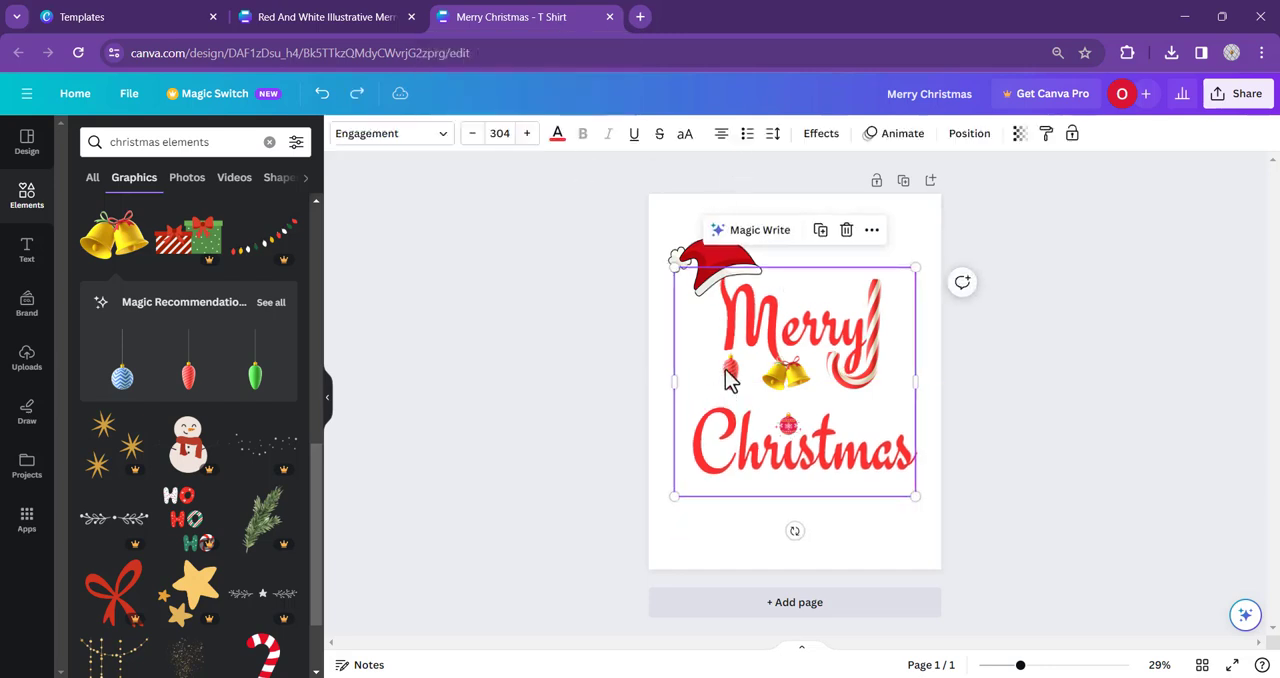
pyautogui.click(665, 365)
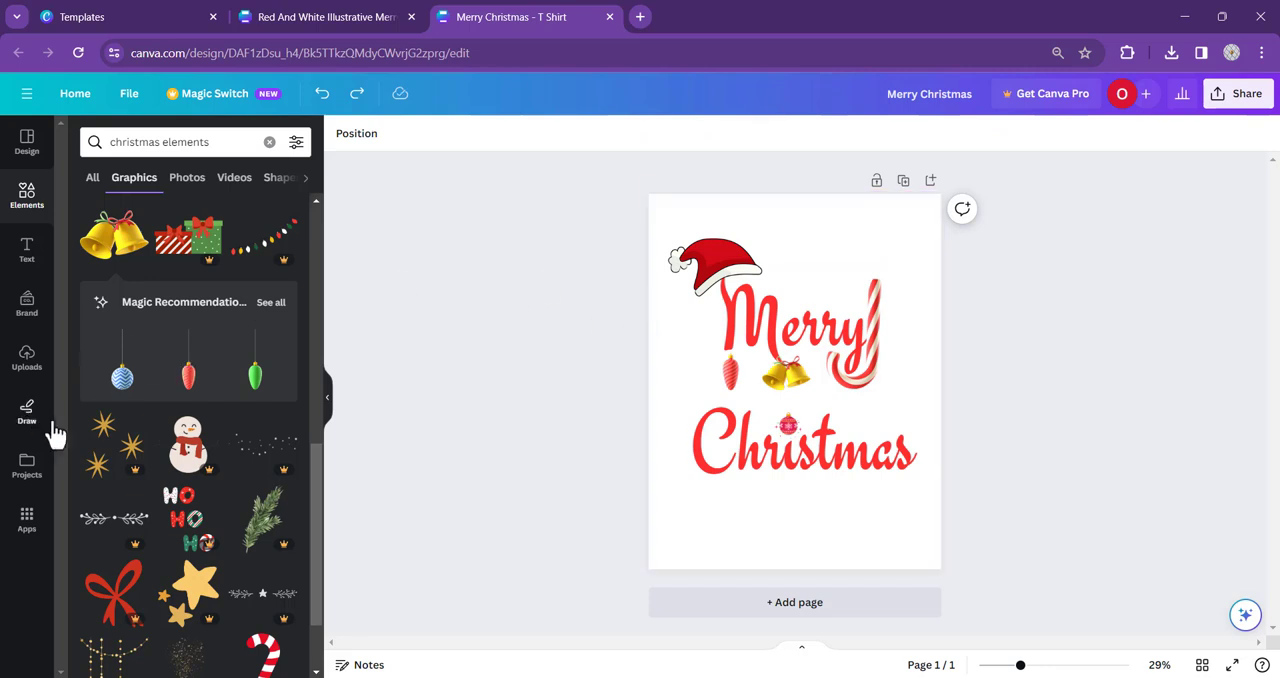
# - Add the pink bow graphic from the Christmas elements, shrink it and place it on top of the "t" in "Christmas"
pyautogui.scroll(-3, 129, 380)
pyautogui.scroll(-1, 163, 386)
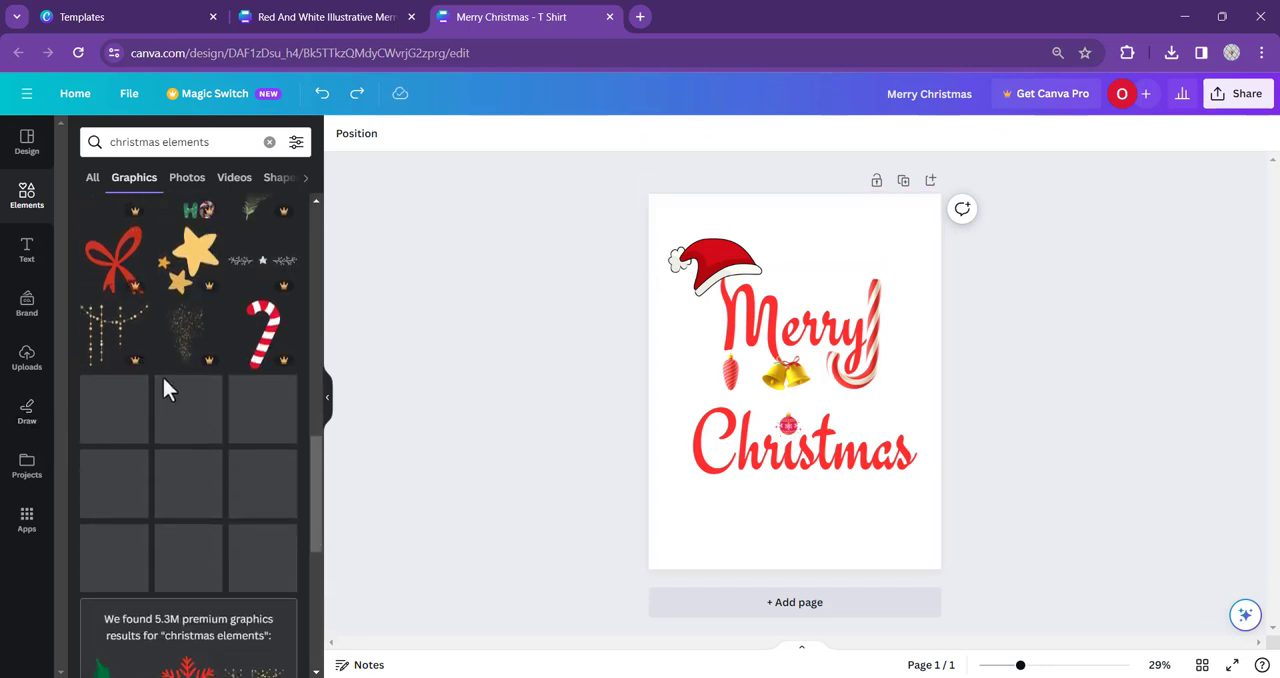
pyautogui.scroll(2, 100, 386)
pyautogui.scroll(2, 212, 330)
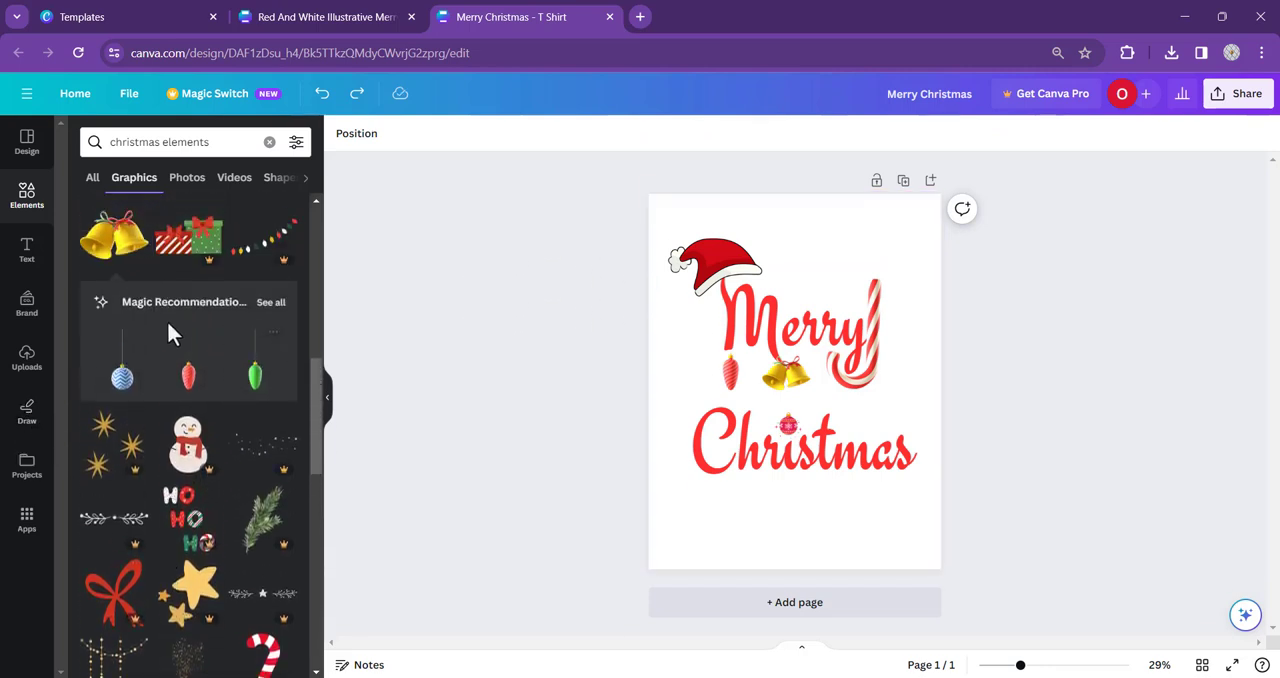
pyautogui.scroll(2, 130, 370)
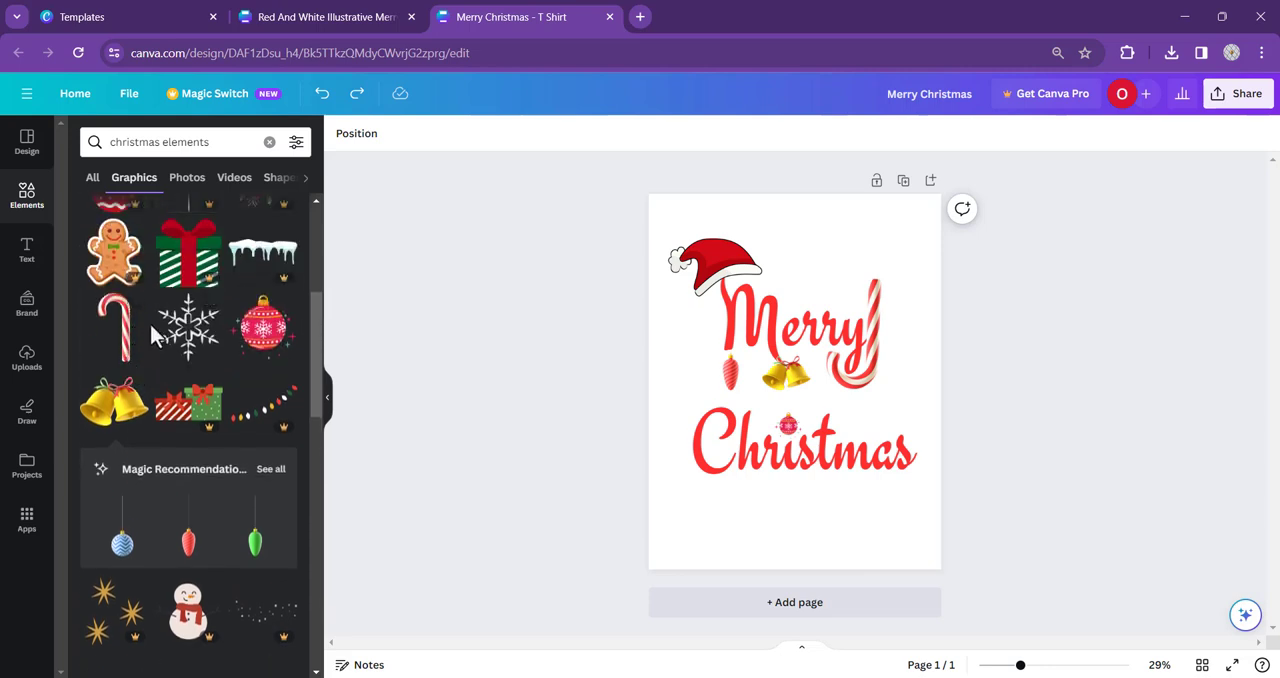
pyautogui.scroll(2, 180, 440)
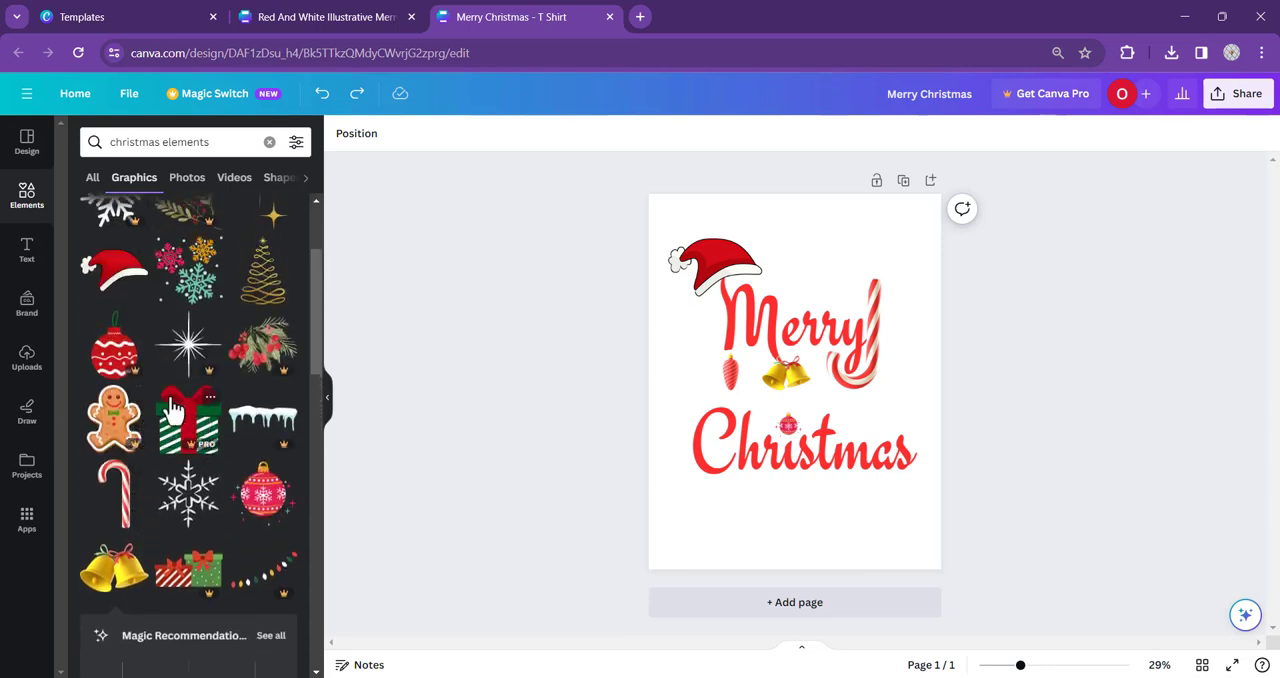
pyautogui.scroll(1, 172, 412)
pyautogui.scroll(-2, 185, 390)
pyautogui.scroll(-5, 215, 390)
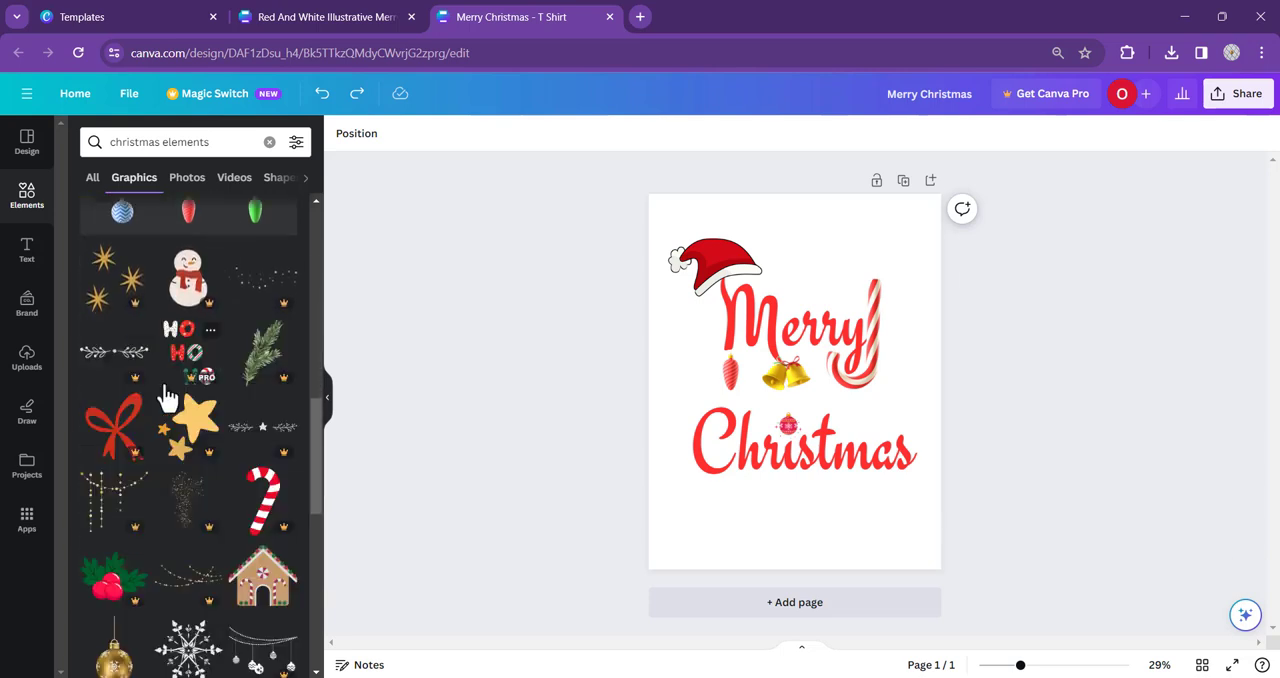
pyautogui.scroll(-2, 172, 400)
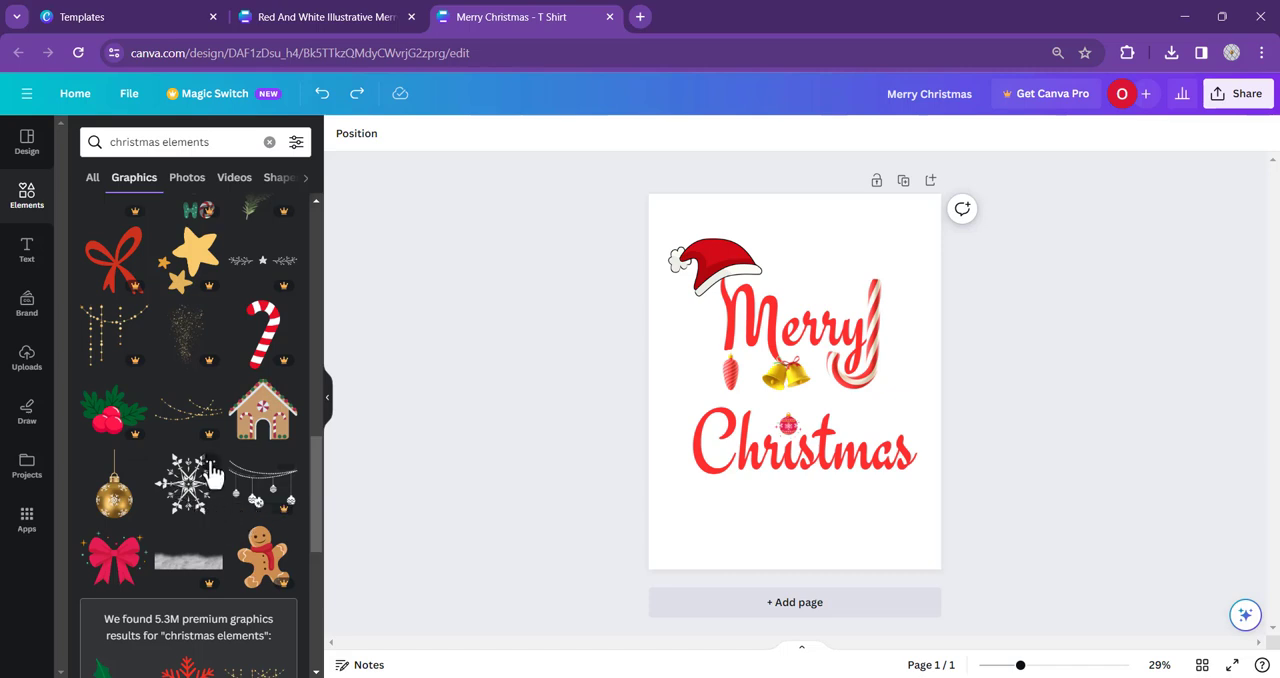
pyautogui.scroll(-1, 212, 478)
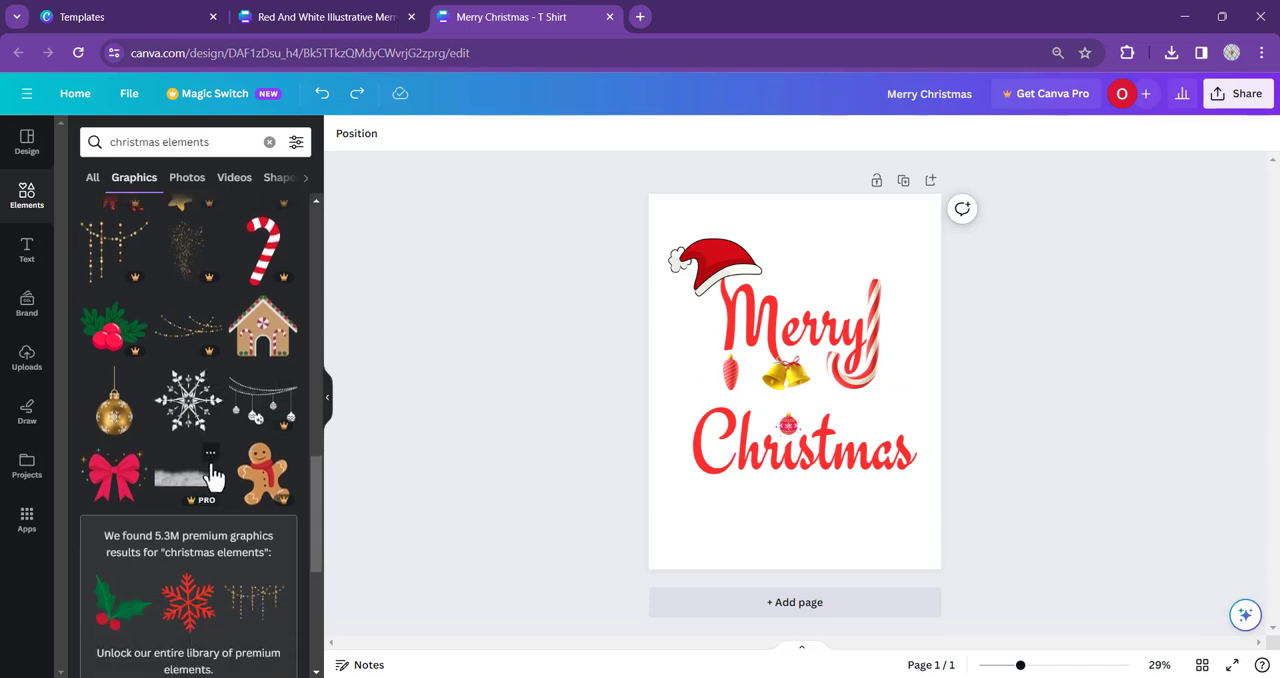
pyautogui.click(113, 478)
pyautogui.moveTo(729, 332); pyautogui.dragTo(838, 404)
pyautogui.click(1013, 359)
pyautogui.click(962, 404)
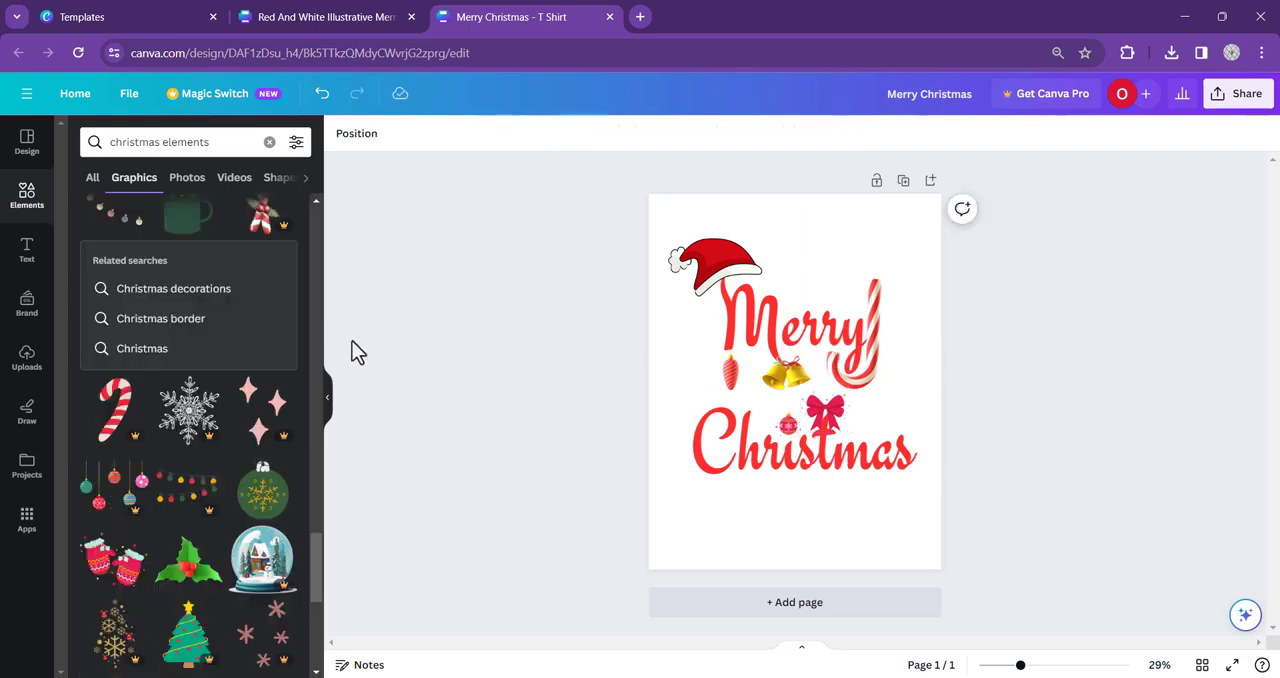
# - Group the text with all the graphics, move the group slightly down and centre it horizontally on the page
pyautogui.scroll(5, 286, 354)
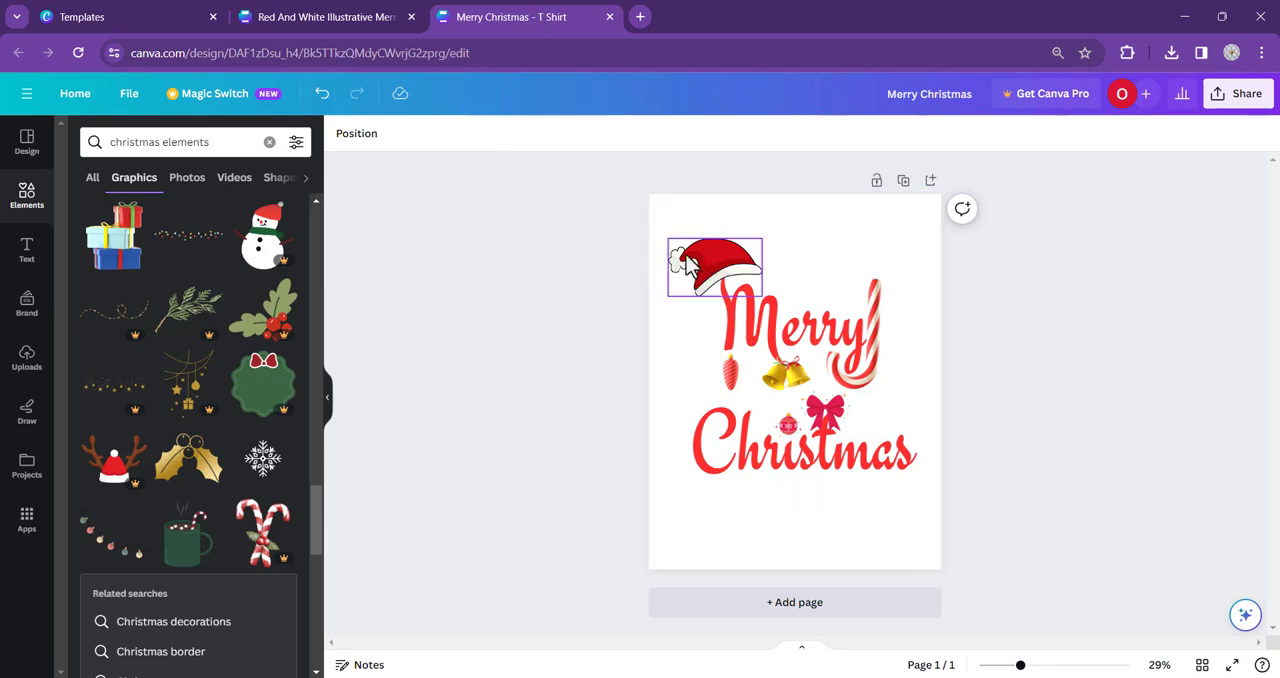
pyautogui.moveTo(616, 247); pyautogui.dragTo(920, 494)
pyautogui.click(800, 205)
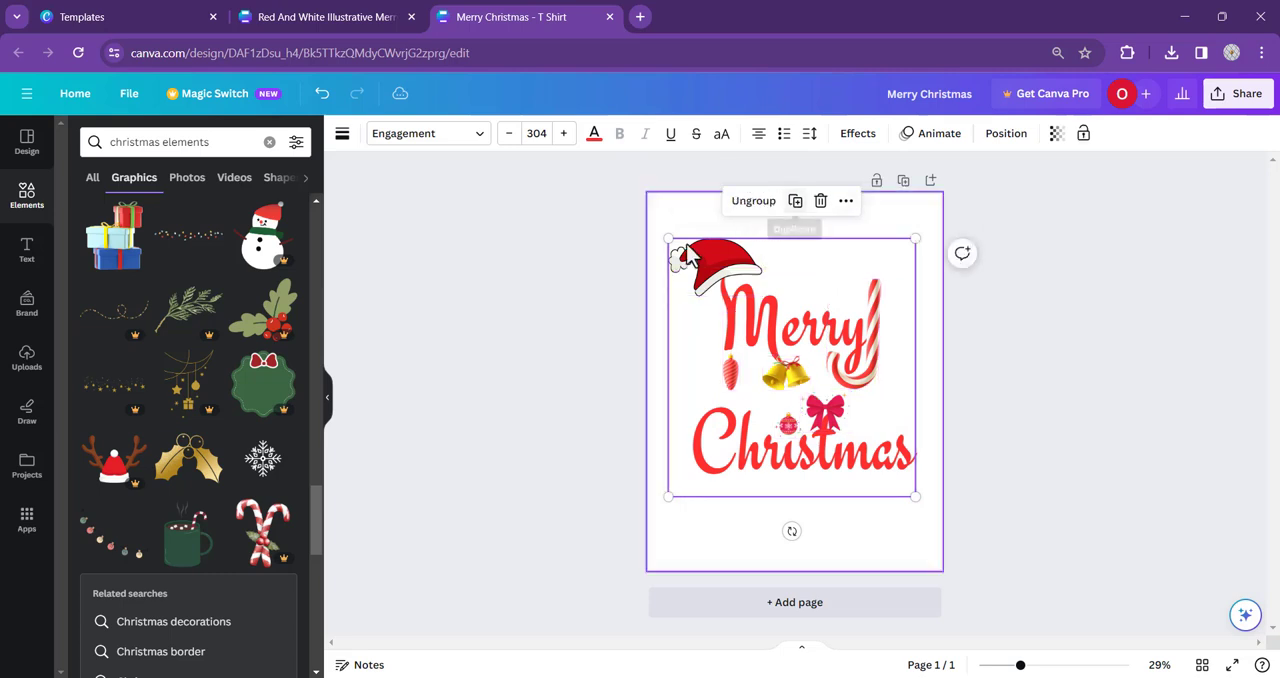
pyautogui.click(623, 280)
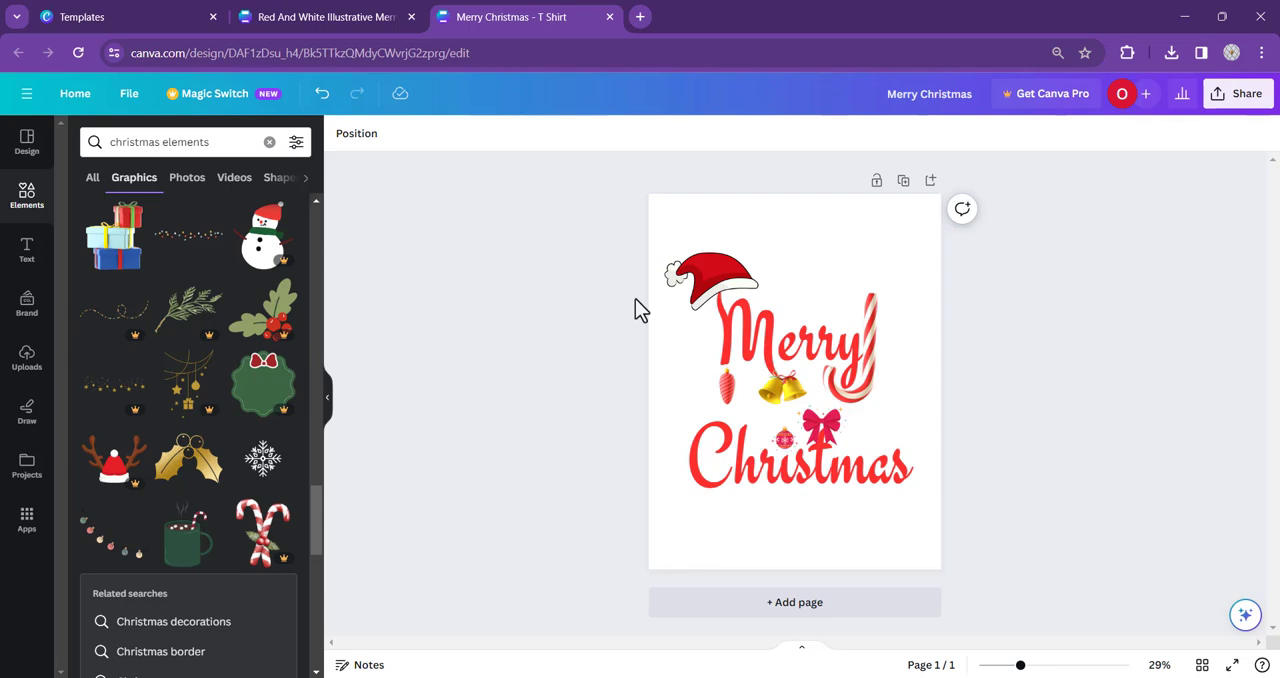
pyautogui.moveTo(810, 348); pyautogui.dragTo(802, 354)
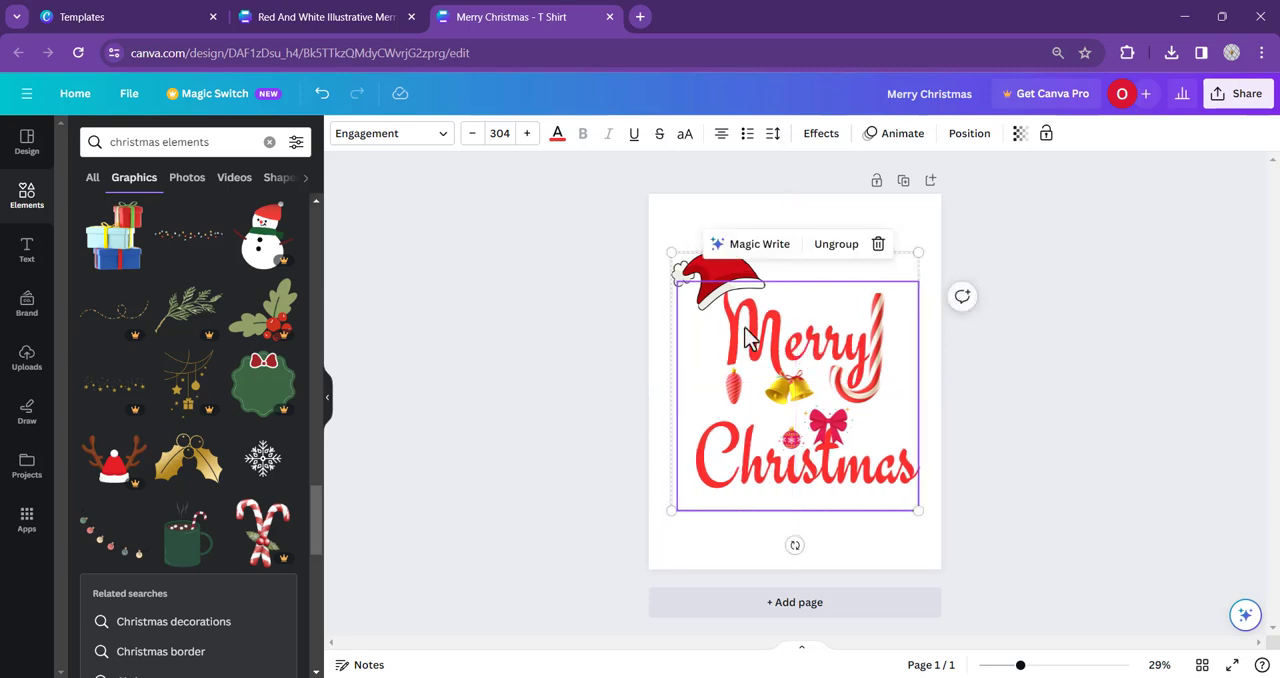
pyautogui.click(591, 283)
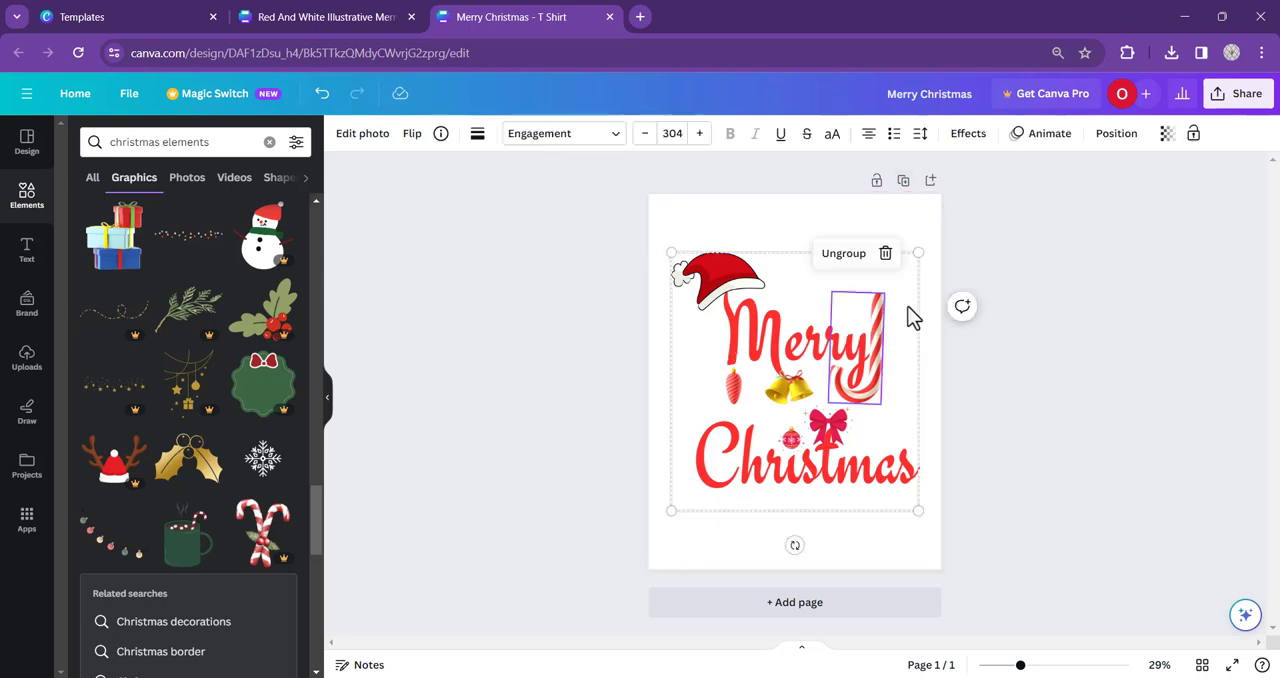
# - Download the finished Merry Christmas design as a PNG file at size 1
pyautogui.click(1226, 100)
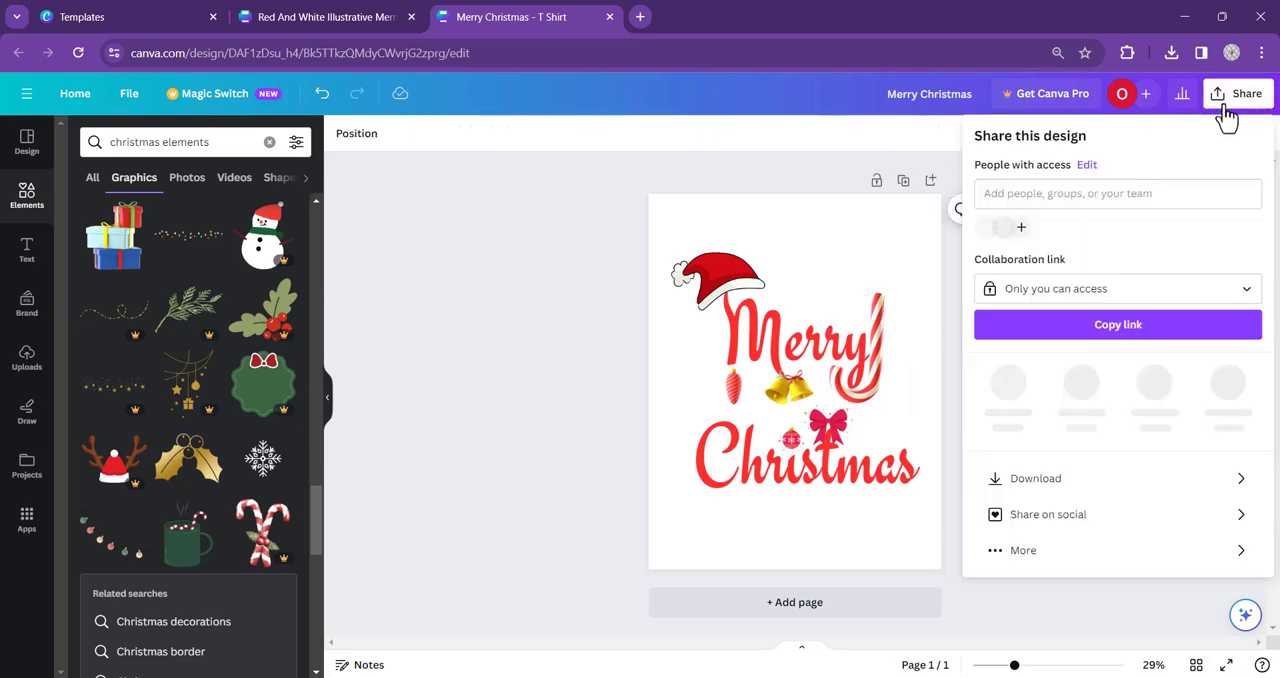
pyautogui.click(1048, 481)
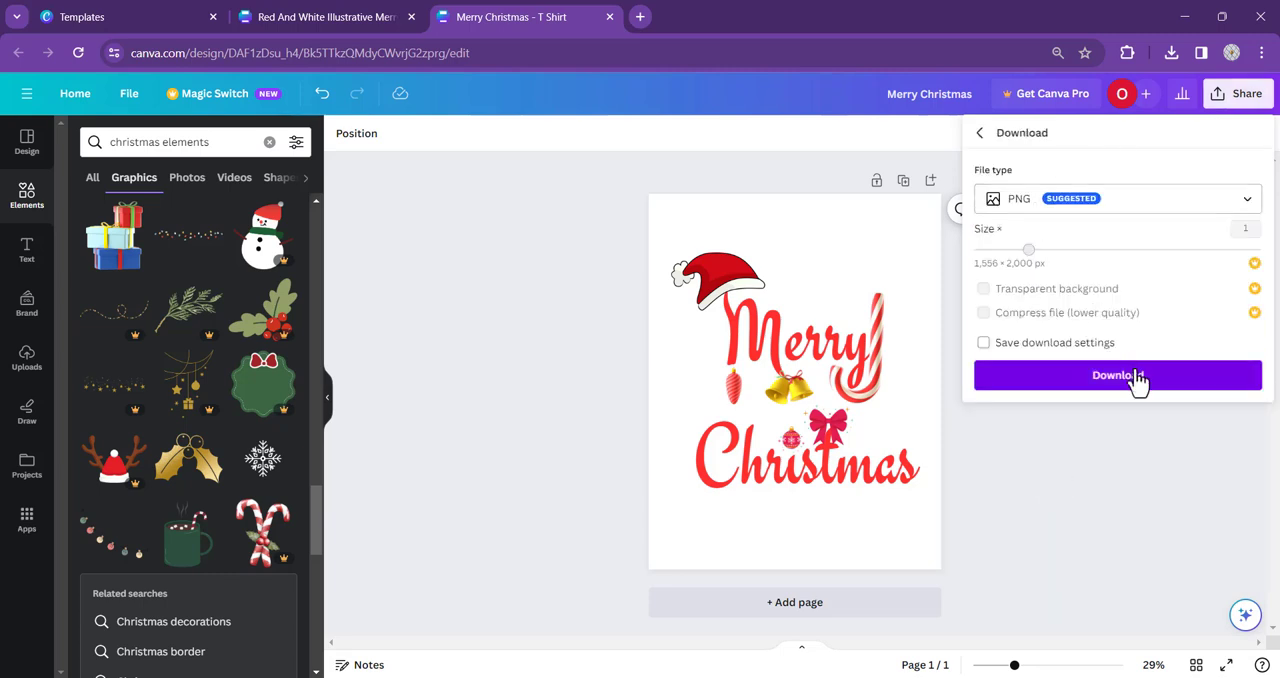
pyautogui.click(1136, 377)
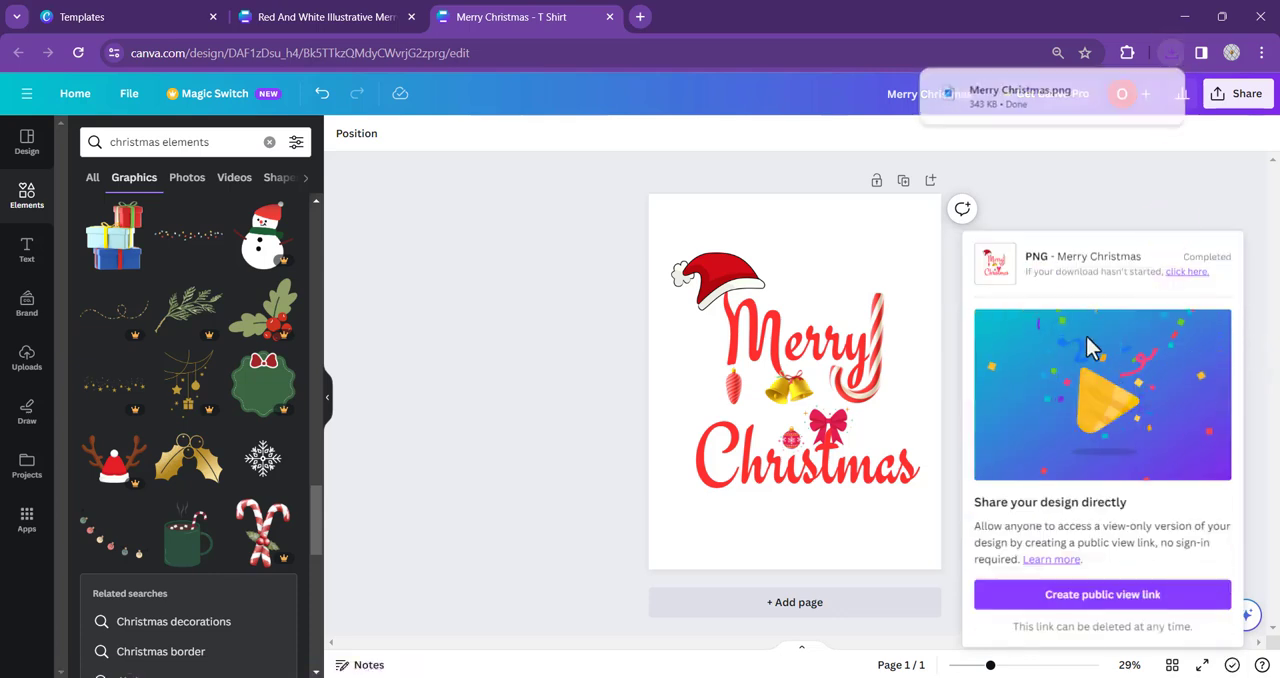
# - View the downloaded Merry Christmas.png, close it and return to the Red And White Illustrative Merry Christmas Santa T-Shirt design
pyautogui.click(1046, 108)
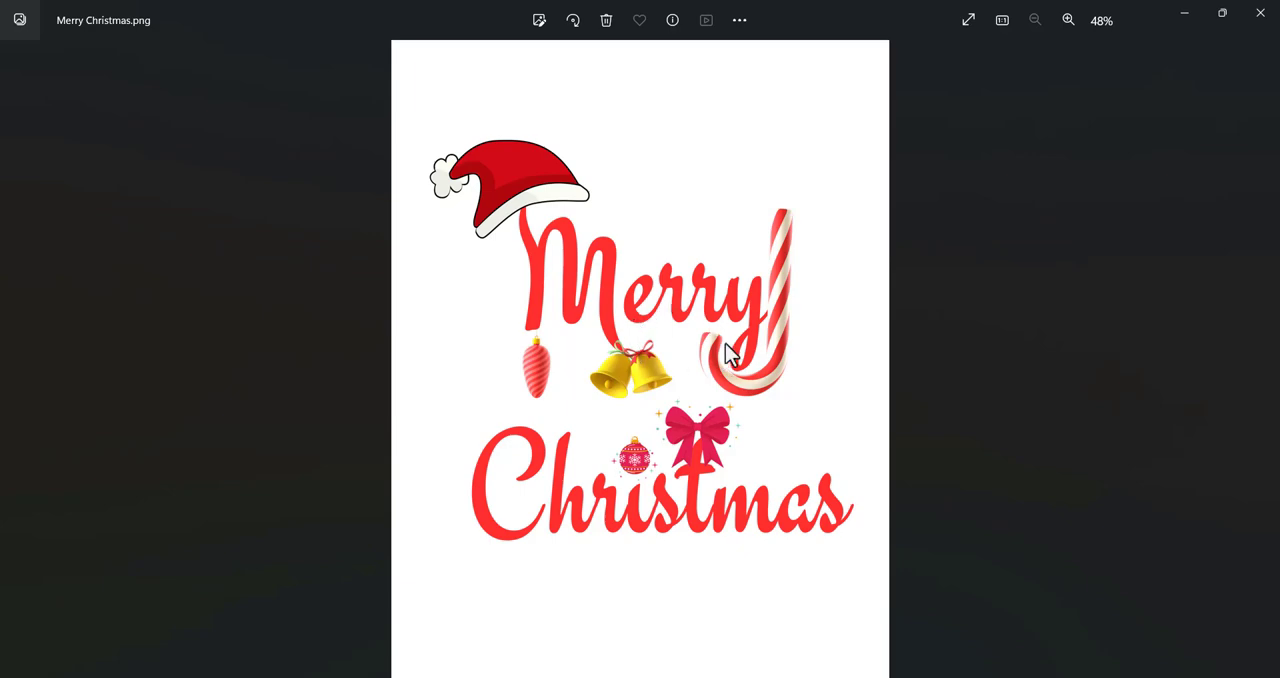
pyautogui.click(1261, 16)
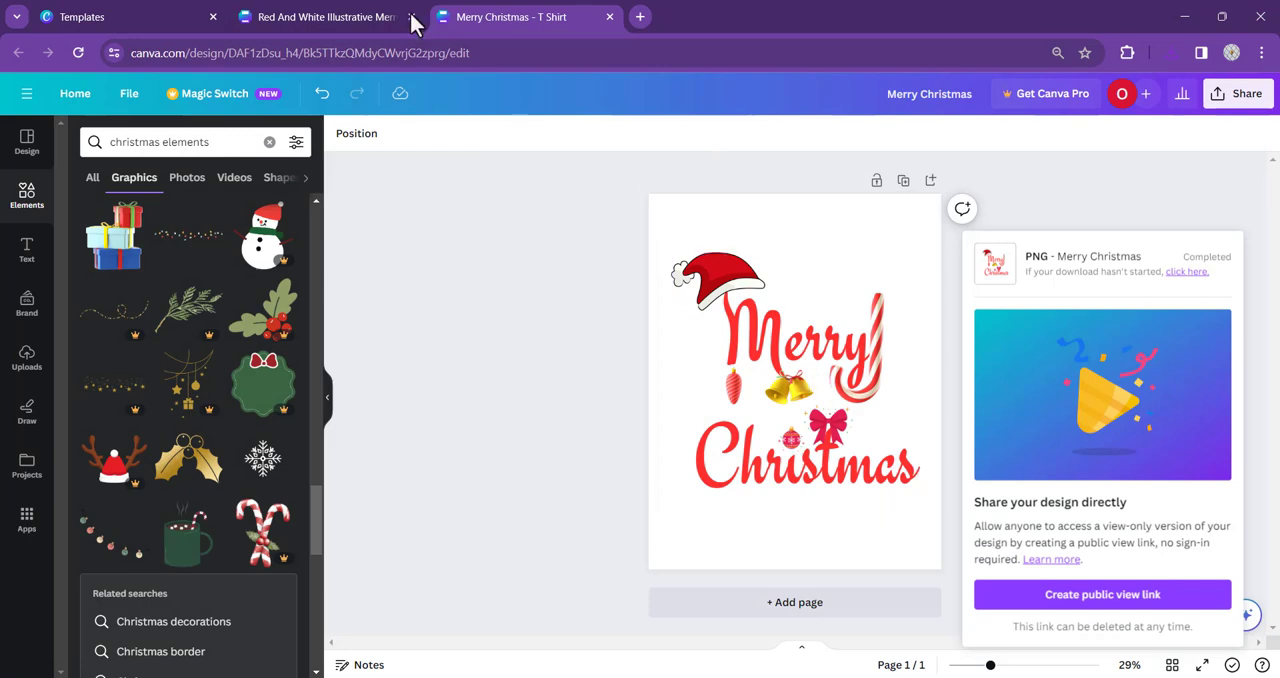
pyautogui.click(363, 17)
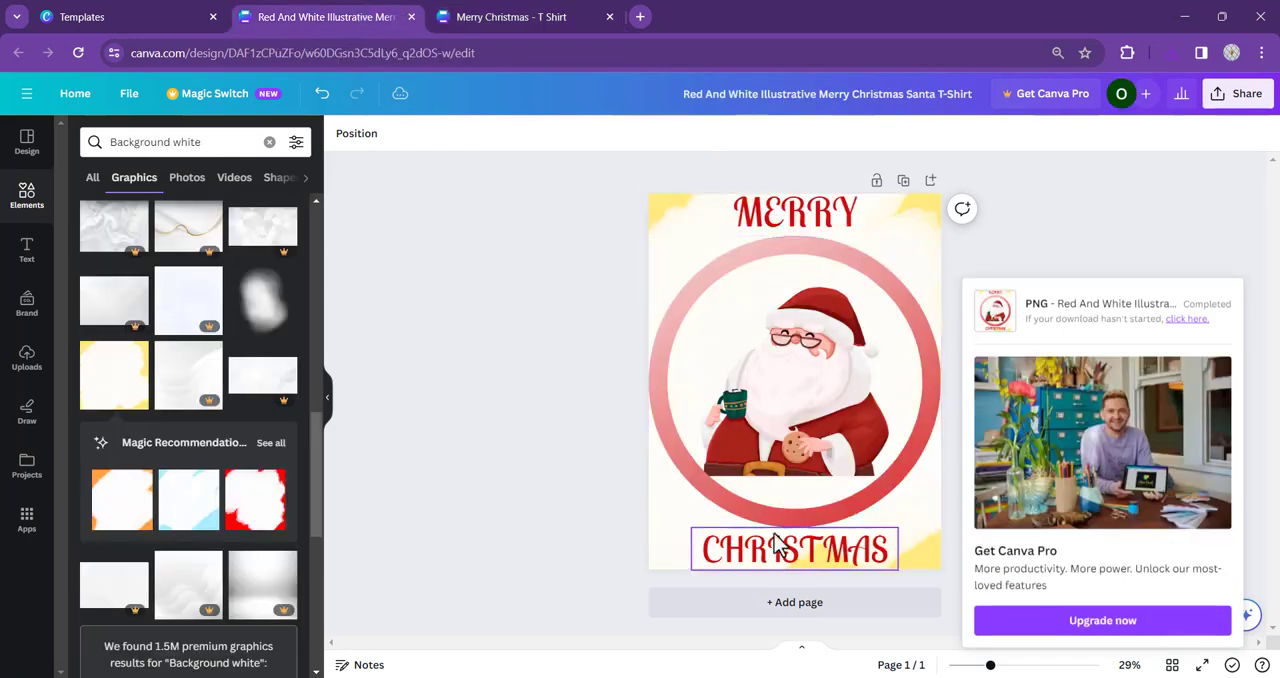
pyautogui.click(1150, 254)
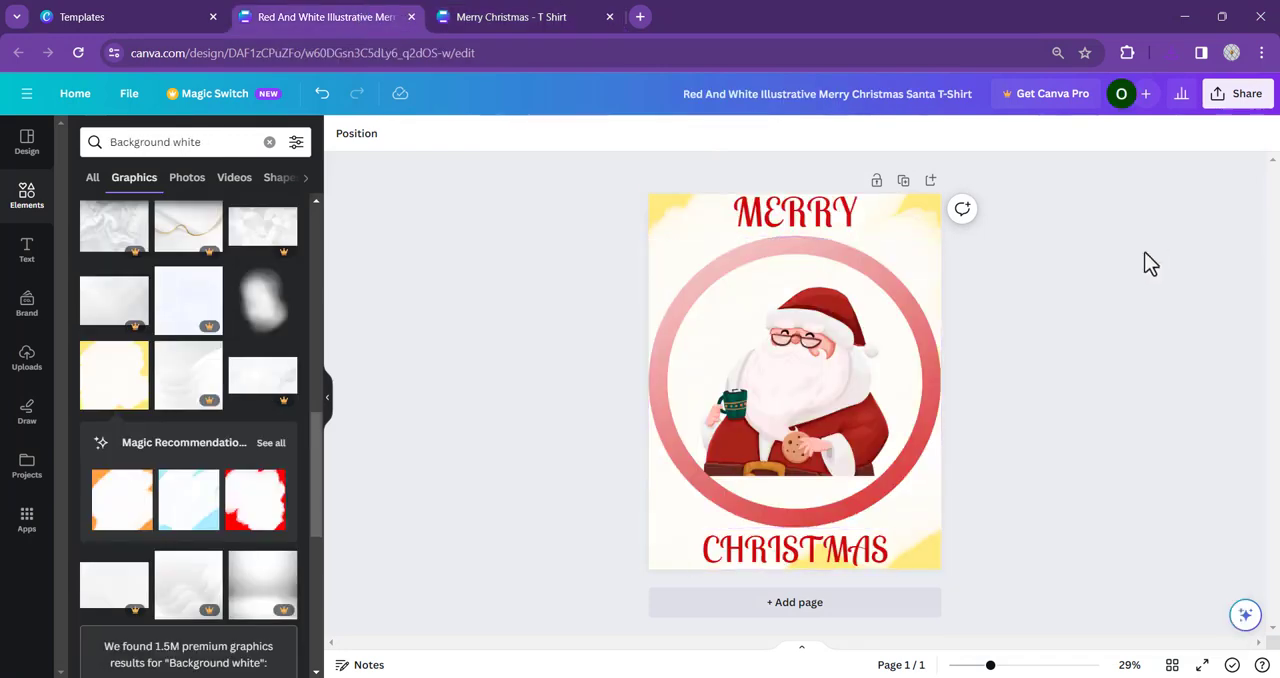